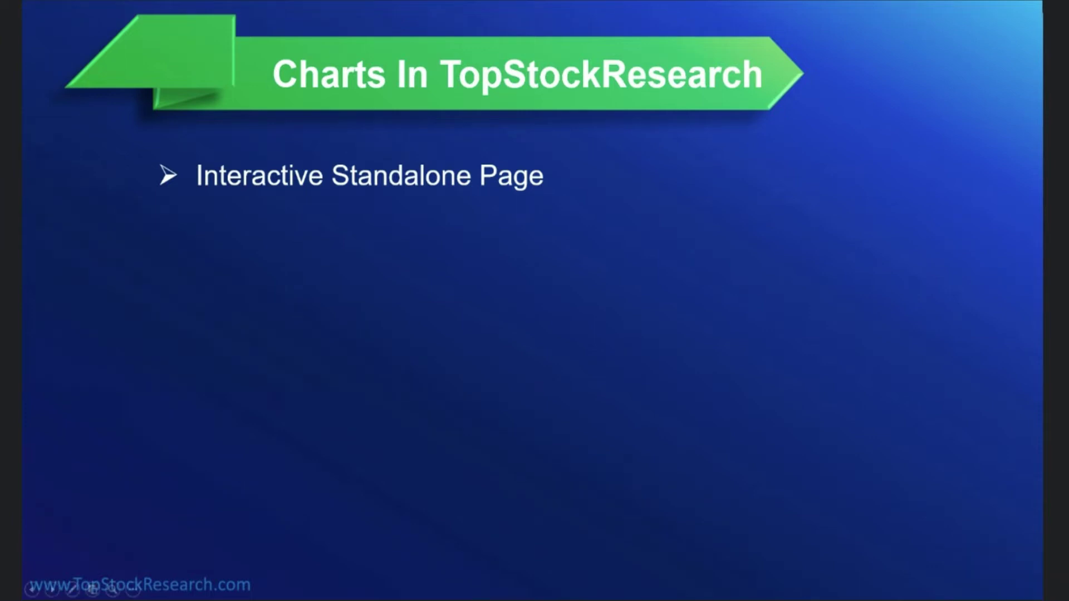
Step: Switch from the PowerPoint slideshow to the MyTSR Home dashboard in Firefox
{"action": "key", "text": "alt+Tab"}
{"action": "key", "text": "alt+Tab"}
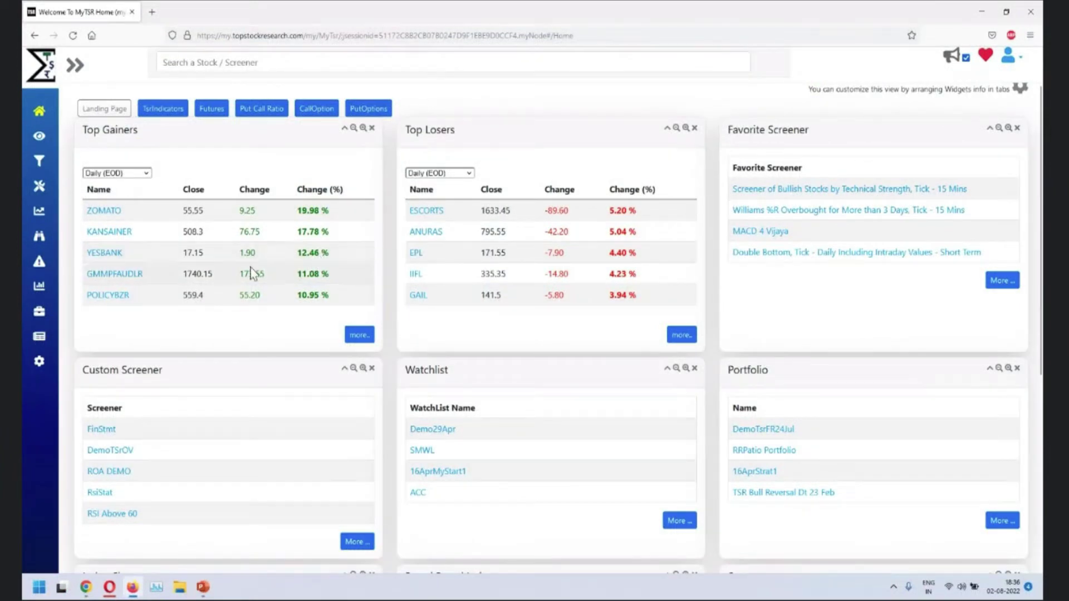
Step: Search for NIFTY on the Interactive Charts page and load the S&P CNX NIFTY chart
{"action": "mouse_move", "coordinate": [40, 312]}
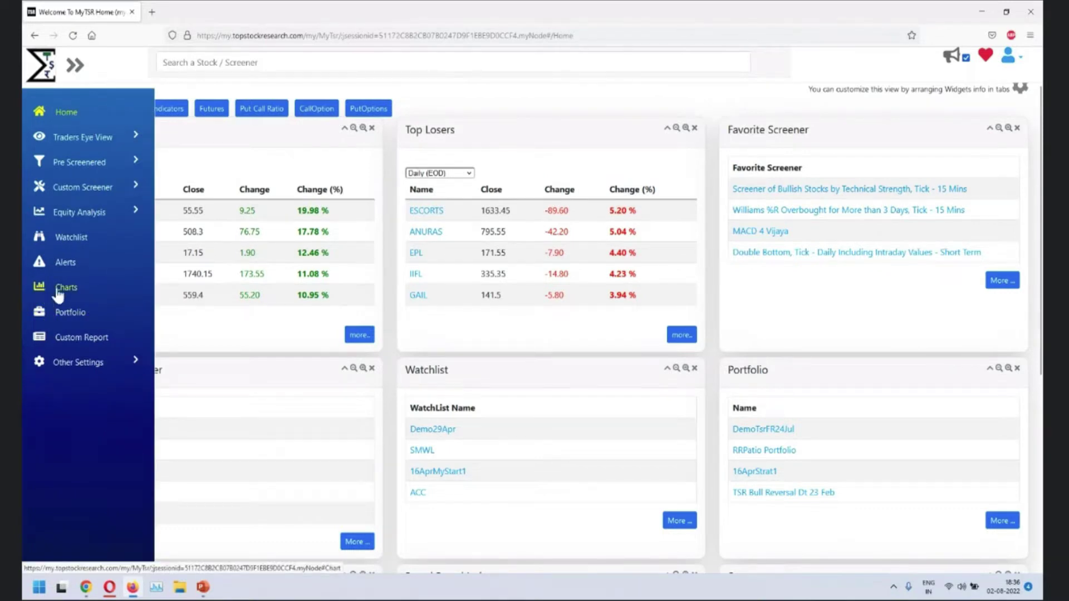
{"action": "left_click", "coordinate": [57, 292]}
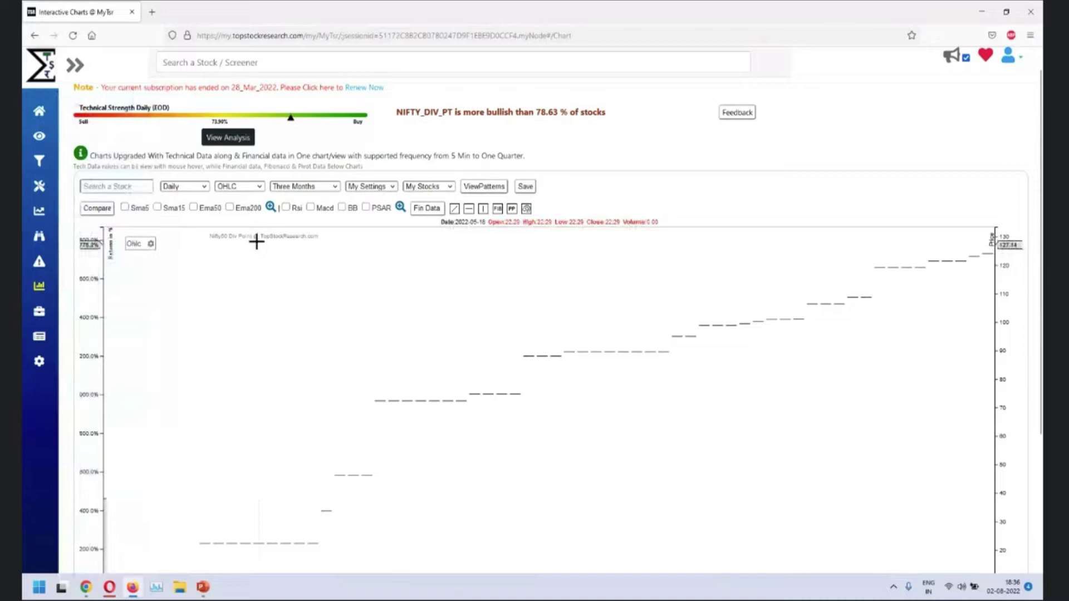
{"action": "left_click", "coordinate": [120, 189]}
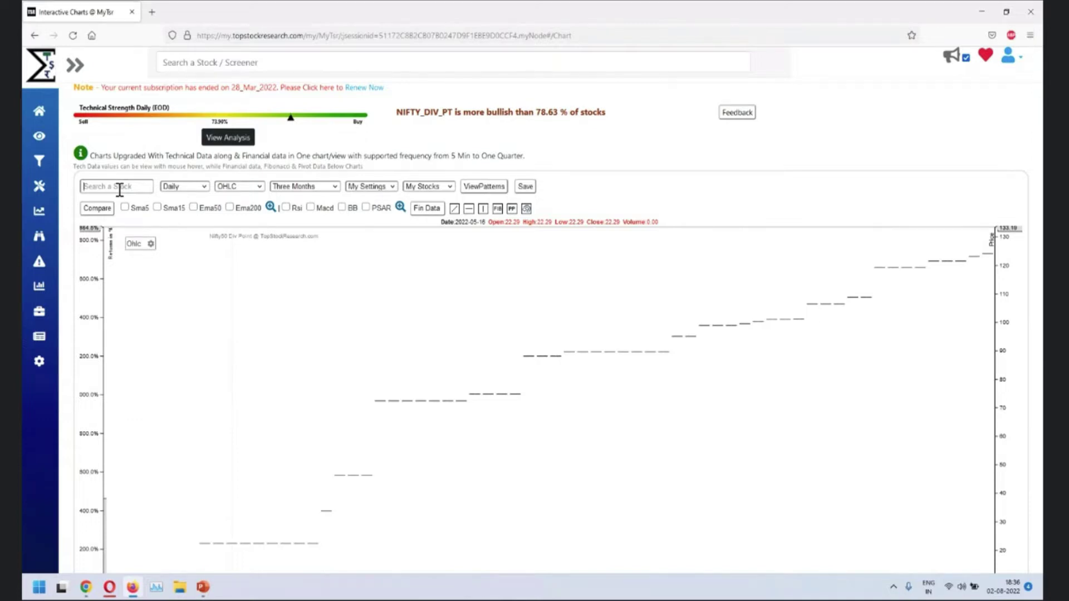
{"action": "type", "text": "NIFTY"}
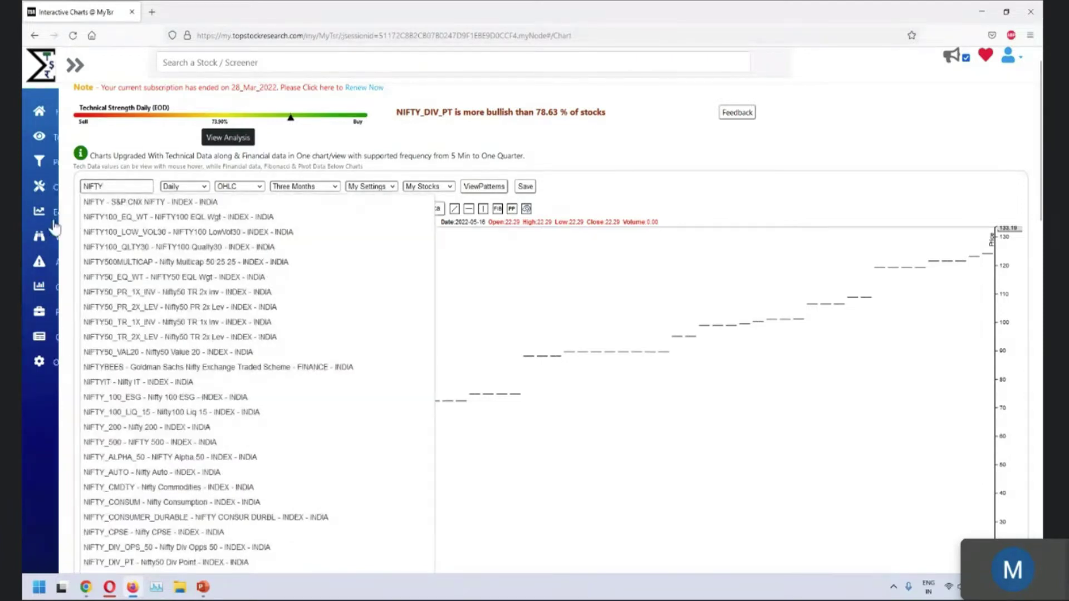
{"action": "left_click", "coordinate": [143, 205]}
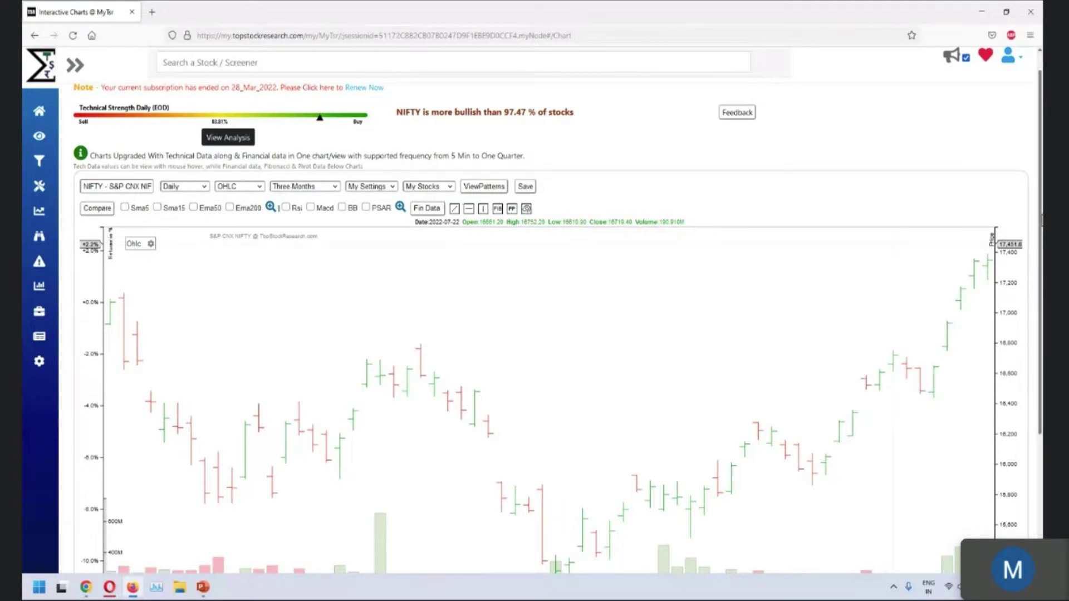
{"action": "scroll", "coordinate": [1037, 227], "scroll_direction": "down", "scroll_amount": 1}
{"action": "scroll", "coordinate": [1037, 227], "scroll_direction": "down", "scroll_amount": 1}
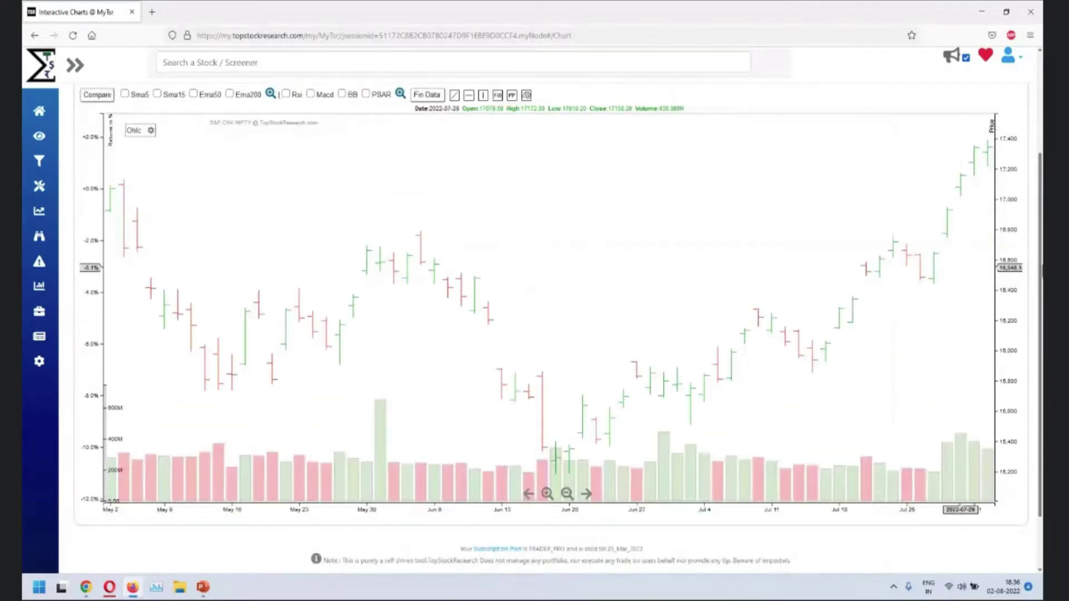
{"action": "scroll", "coordinate": [1035, 282], "scroll_direction": "up", "scroll_amount": 2}
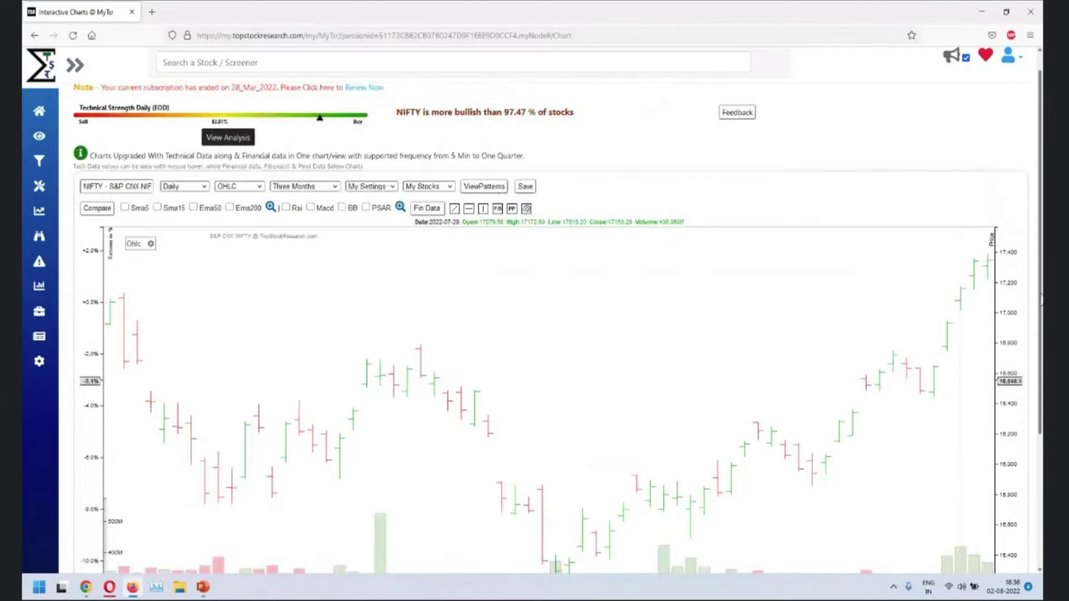
Step: Change the chart type to Line to show closing prices instead of OHLC bars
{"action": "left_click", "coordinate": [247, 190]}
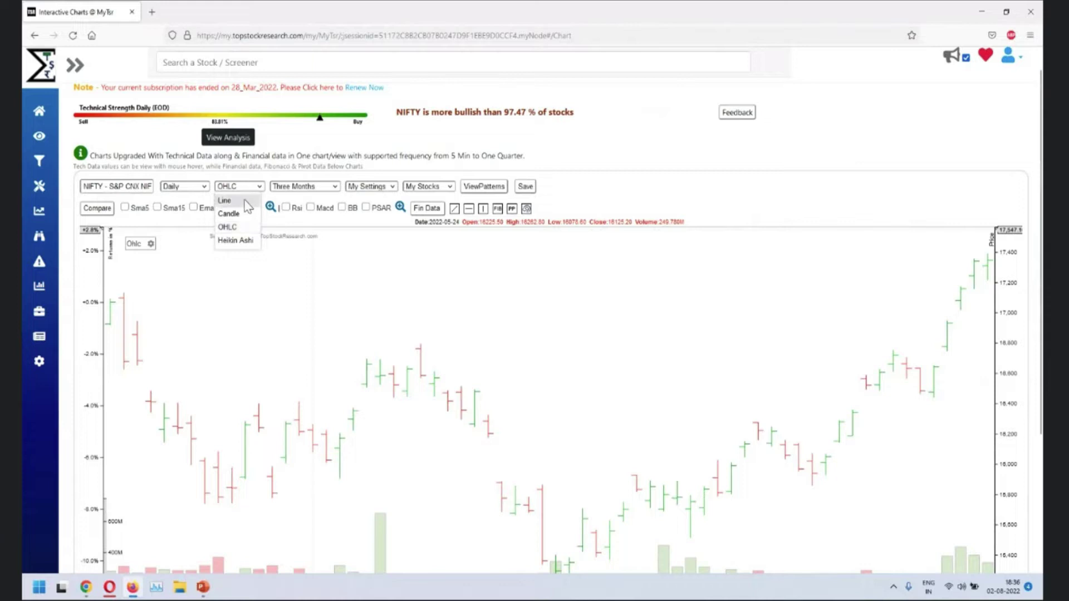
{"action": "left_click", "coordinate": [245, 202]}
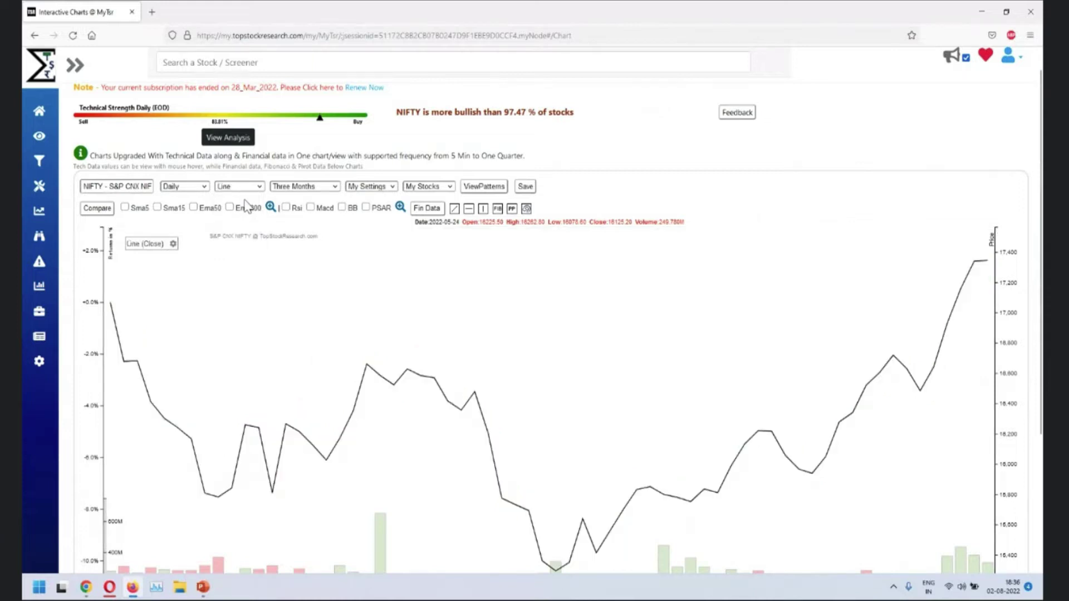
{"action": "scroll", "coordinate": [128, 279], "scroll_direction": "down", "scroll_amount": 2}
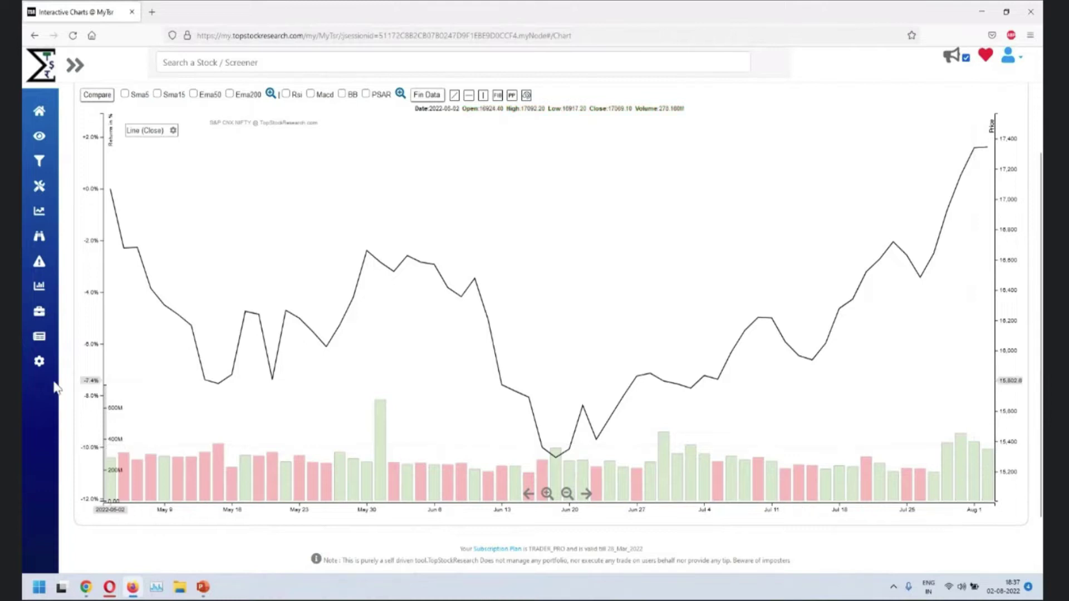
Step: Open the Pre Screenered Common Screeners Top Gainers report
{"action": "mouse_move", "coordinate": [56, 220]}
{"action": "left_click", "coordinate": [84, 167]}
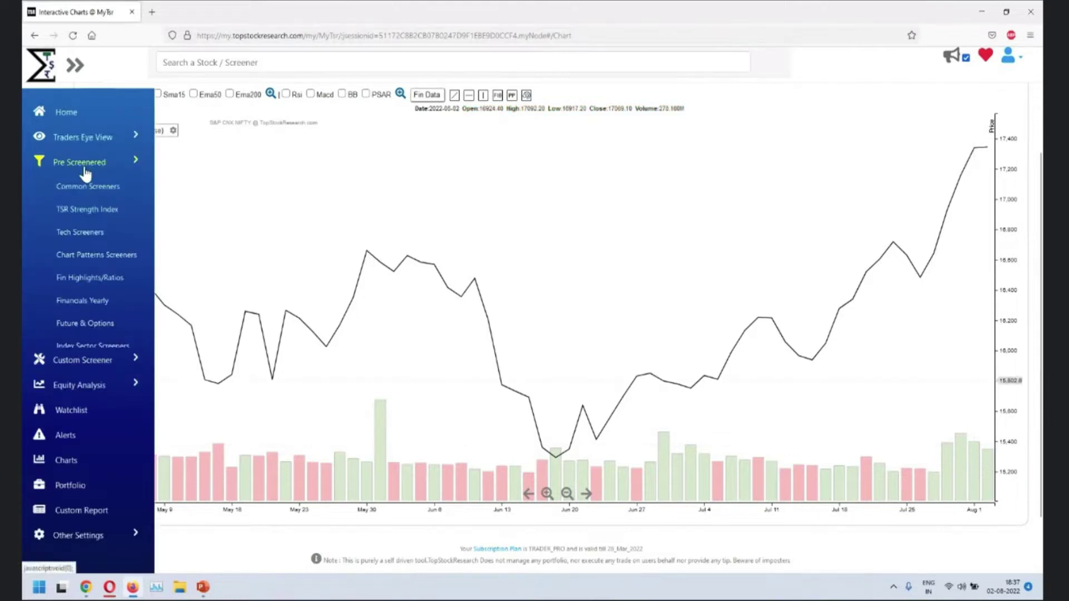
{"action": "left_click", "coordinate": [85, 186]}
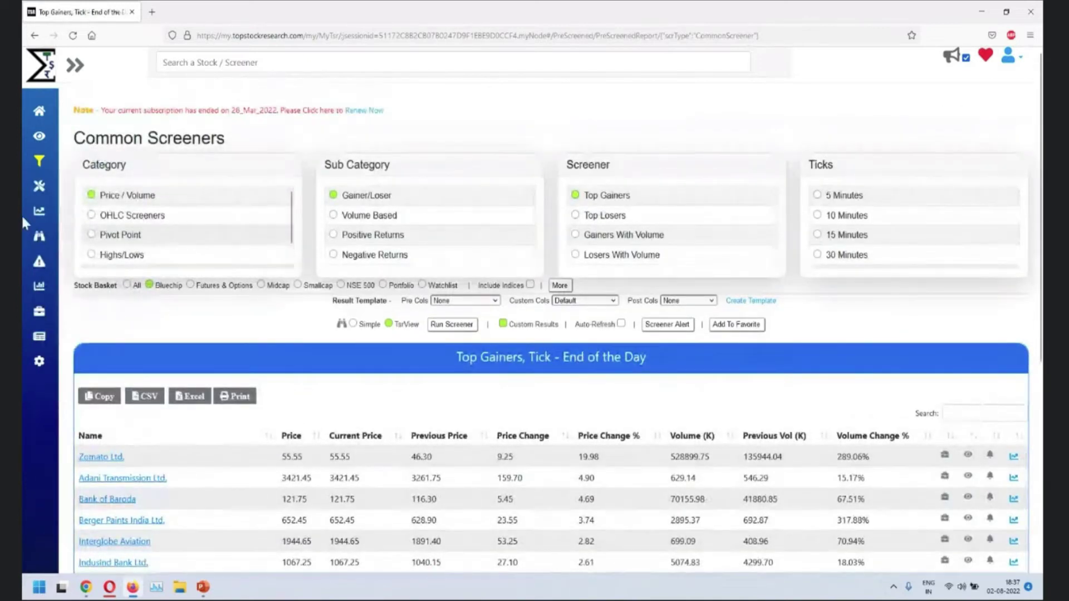
{"action": "mouse_move", "coordinate": [45, 176]}
{"action": "scroll", "coordinate": [1033, 473], "scroll_direction": "down", "scroll_amount": 3}
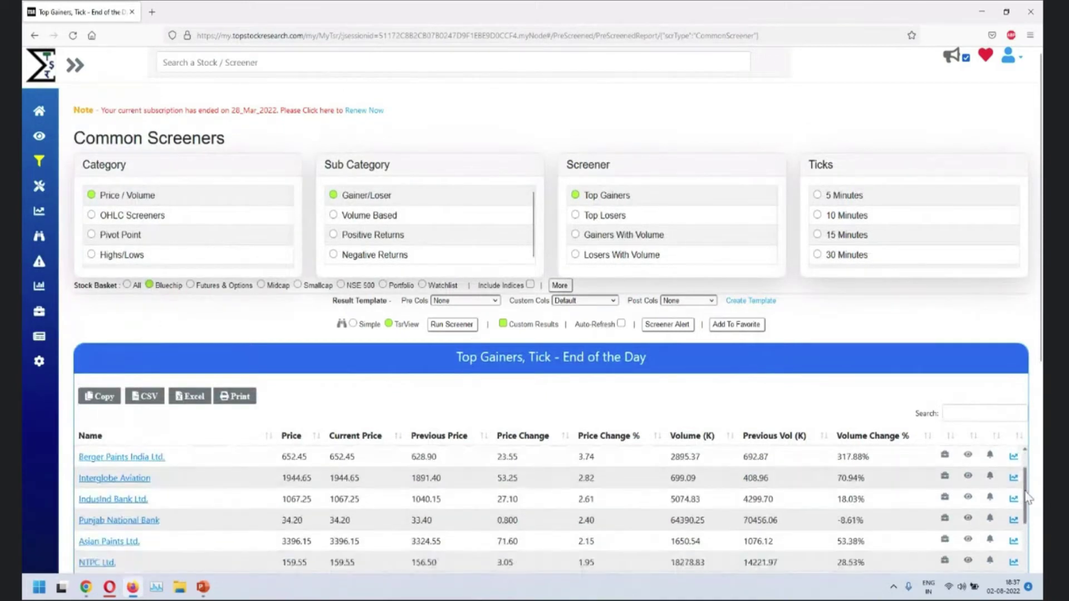
{"action": "scroll", "coordinate": [1037, 494], "scroll_direction": "down", "scroll_amount": 3}
{"action": "scroll", "coordinate": [853, 463], "scroll_direction": "up", "scroll_amount": 6}
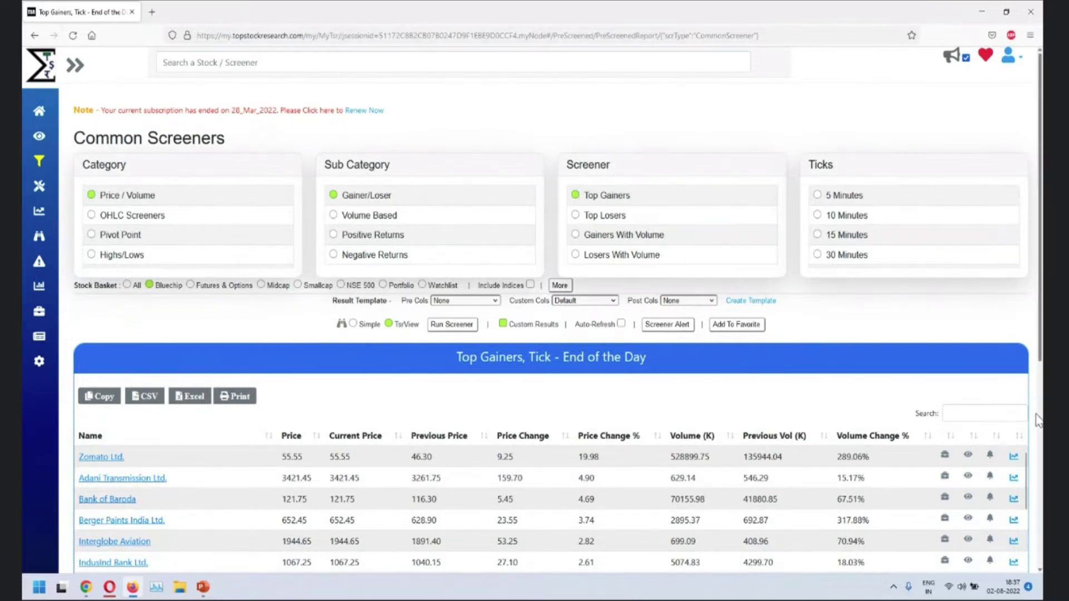
Step: View the Zomato, Adani Transmission and Bank of Baroda charts, then close the chart popup
{"action": "left_click", "coordinate": [1015, 458]}
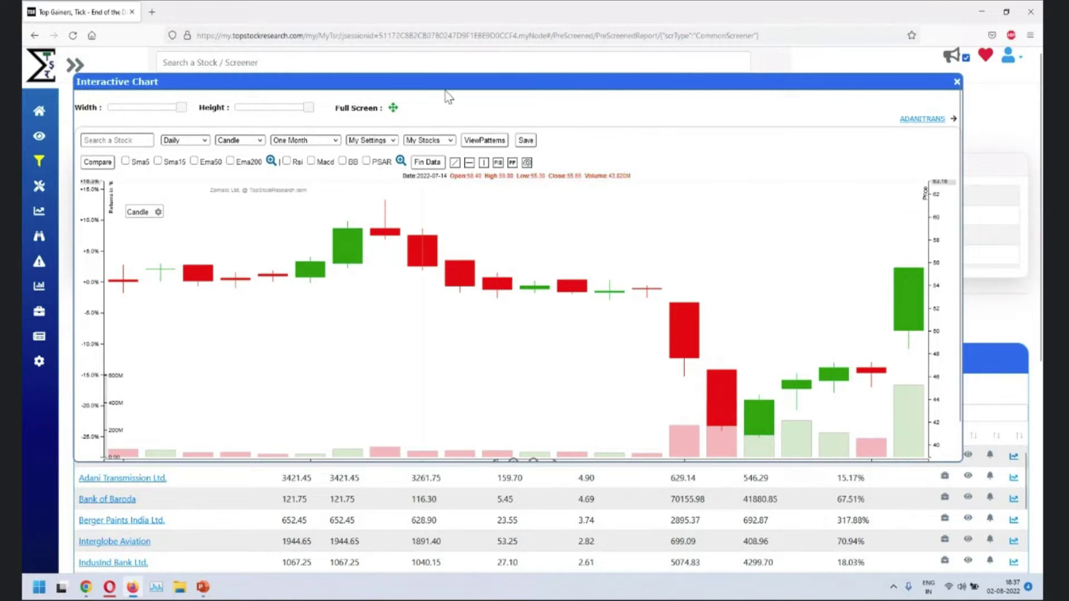
{"action": "left_click_drag", "start_coordinate": [456, 117], "coordinate": [467, 128]}
{"action": "left_click", "coordinate": [966, 155]}
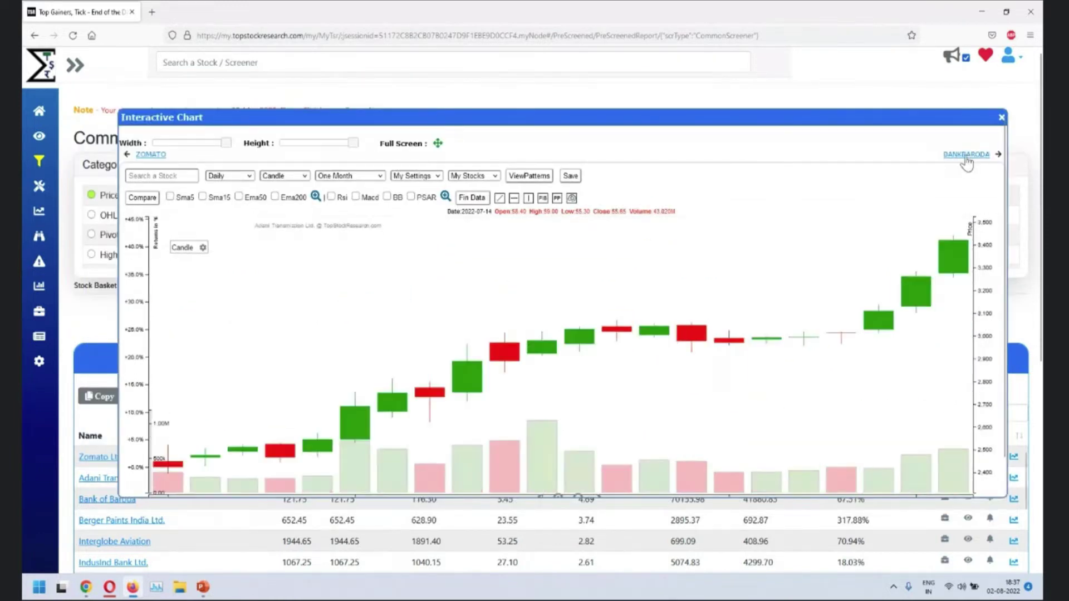
{"action": "left_click", "coordinate": [966, 156]}
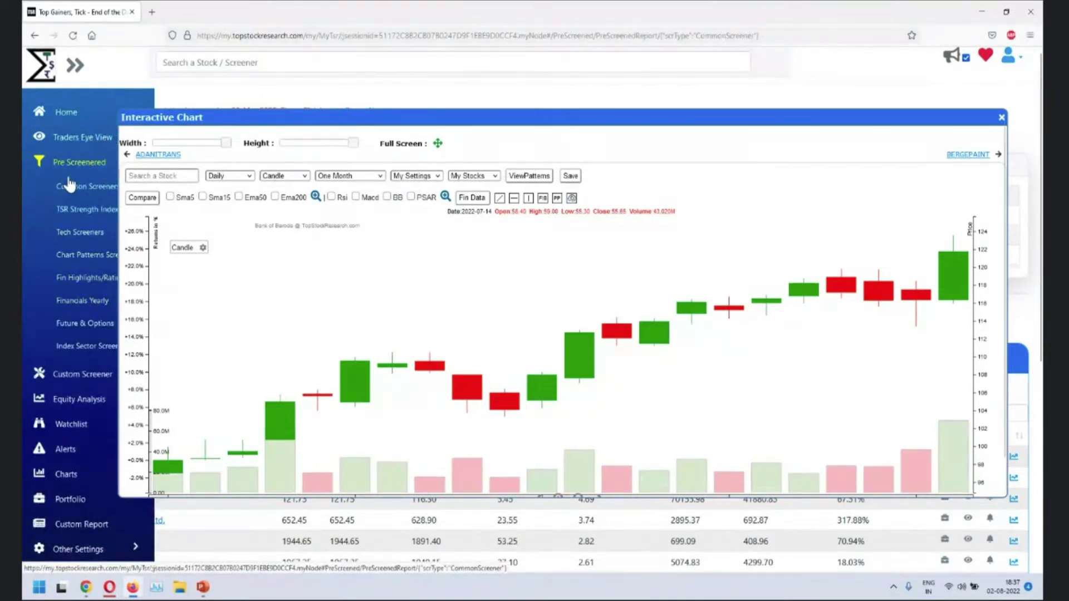
{"action": "left_click", "coordinate": [1001, 118]}
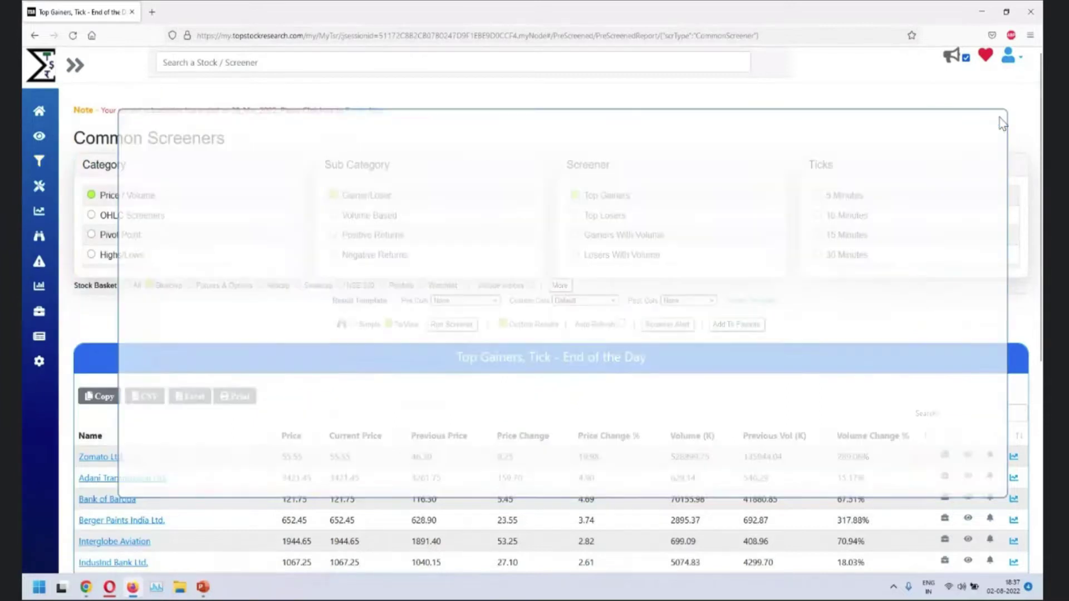
Step: Open the DIY Custom Stock Screener
{"action": "mouse_move", "coordinate": [27, 245]}
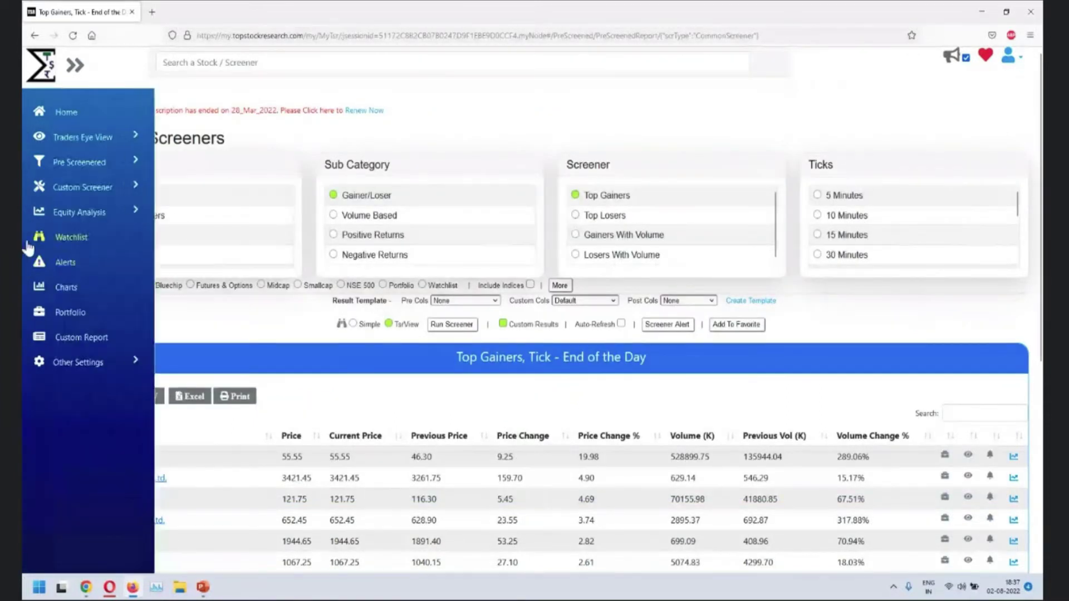
{"action": "left_click", "coordinate": [85, 187]}
{"action": "left_click", "coordinate": [89, 211]}
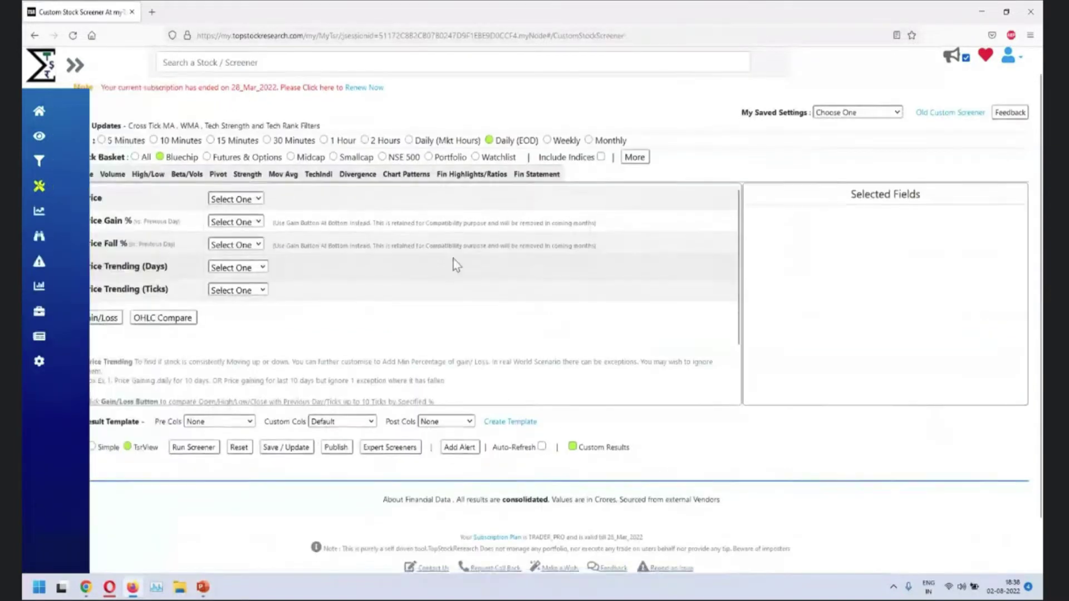
Step: Screen for Price Above 1000, yielding 54 stocks, and briefly view Adani Enterprises' chart
{"action": "left_click", "coordinate": [247, 221]}
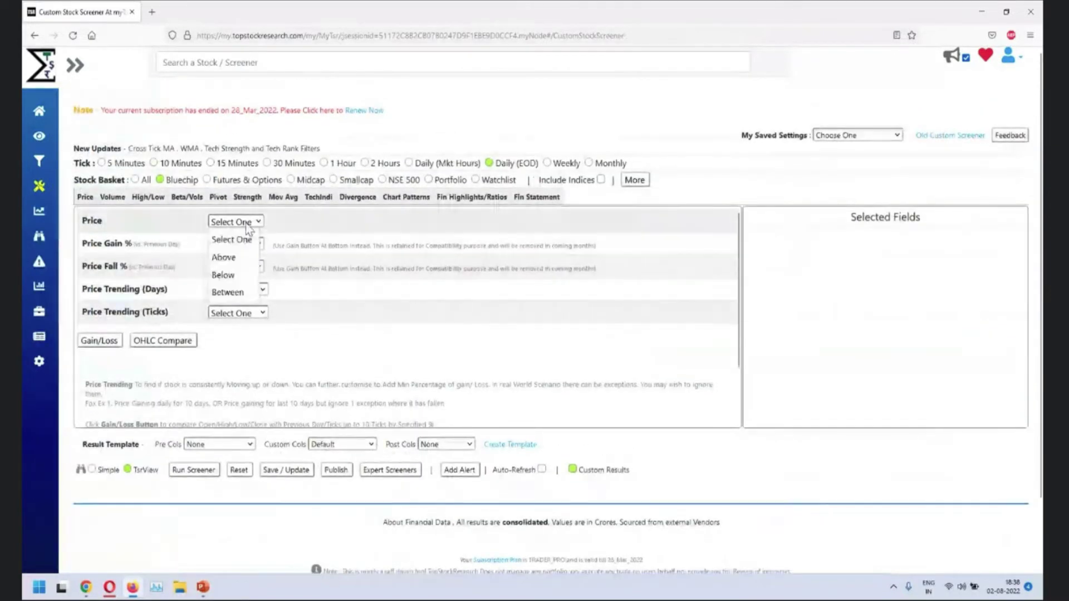
{"action": "left_click", "coordinate": [250, 257]}
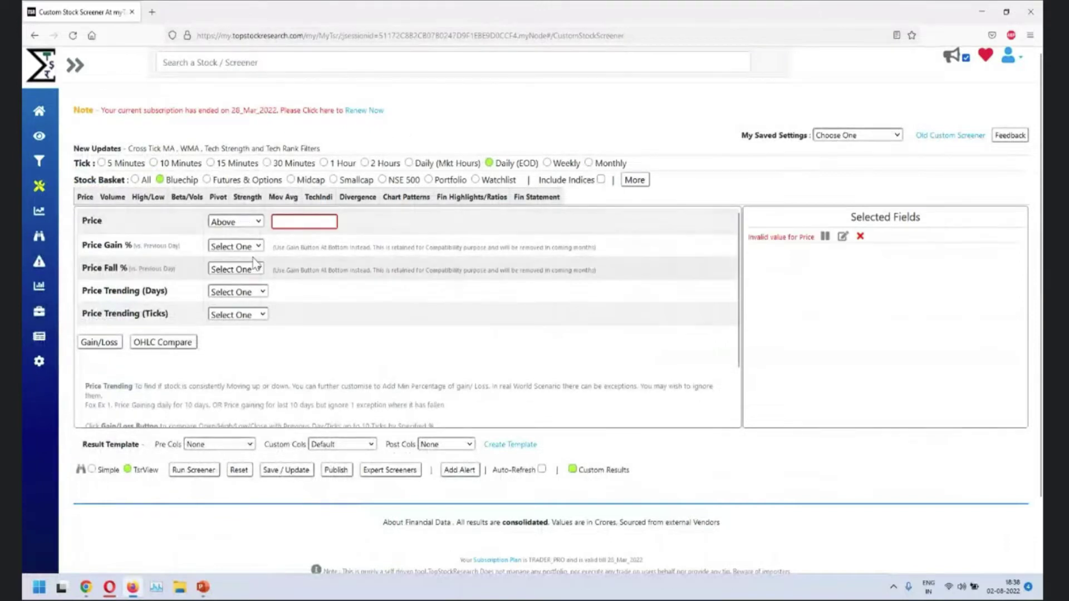
{"action": "left_click", "coordinate": [284, 221]}
{"action": "type", "text": "1000"}
{"action": "left_click", "coordinate": [393, 314]}
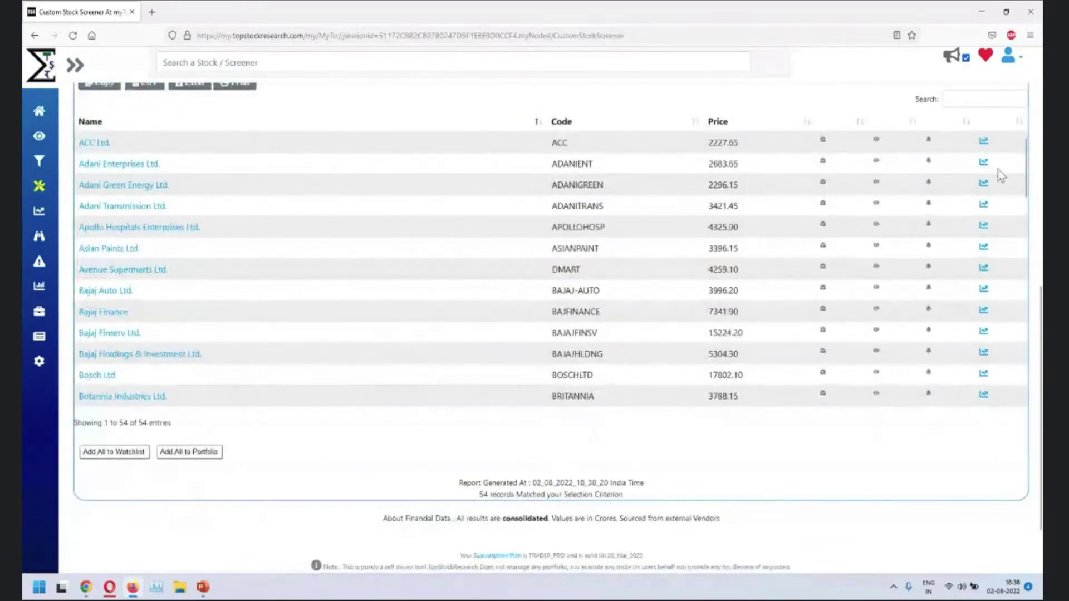
{"action": "left_click", "coordinate": [983, 163]}
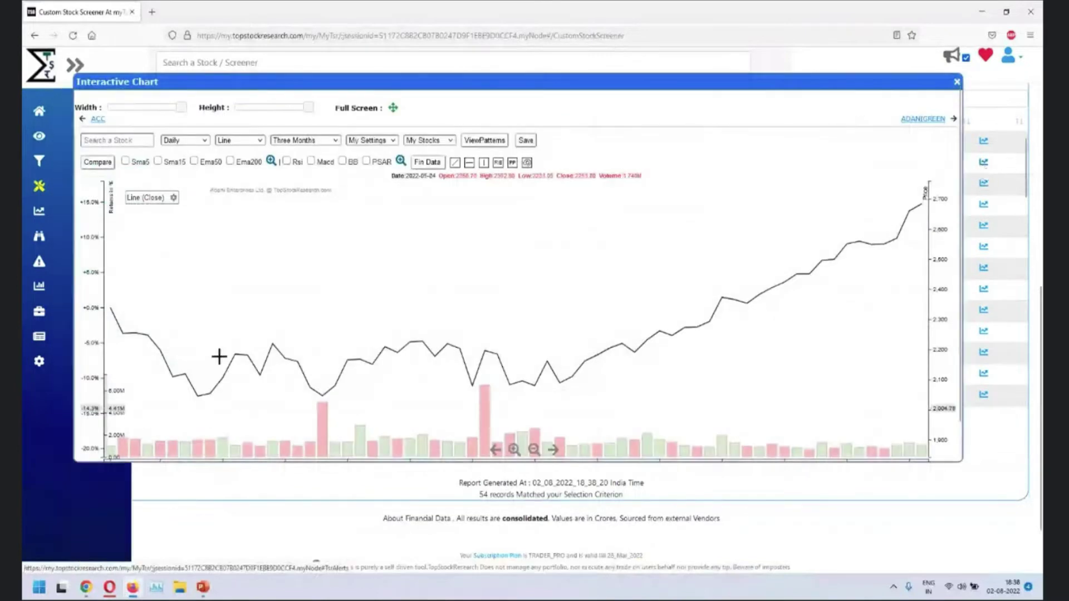
{"action": "left_click", "coordinate": [956, 83]}
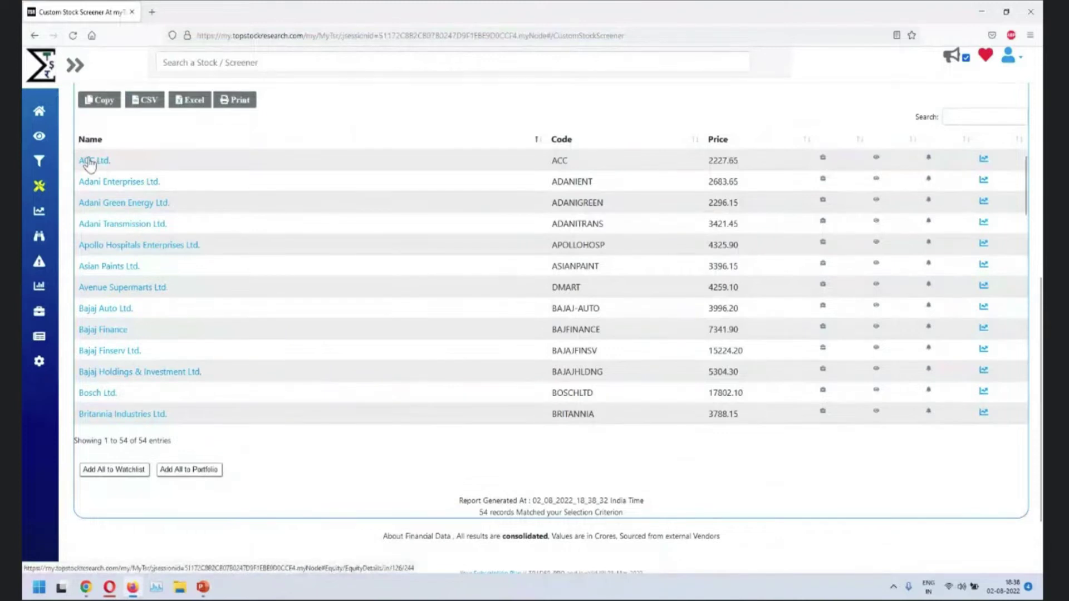
Step: Open ACC Ltd.'s analysis page and view its Technical Charts/Patterns daily line chart
{"action": "left_click", "coordinate": [89, 163]}
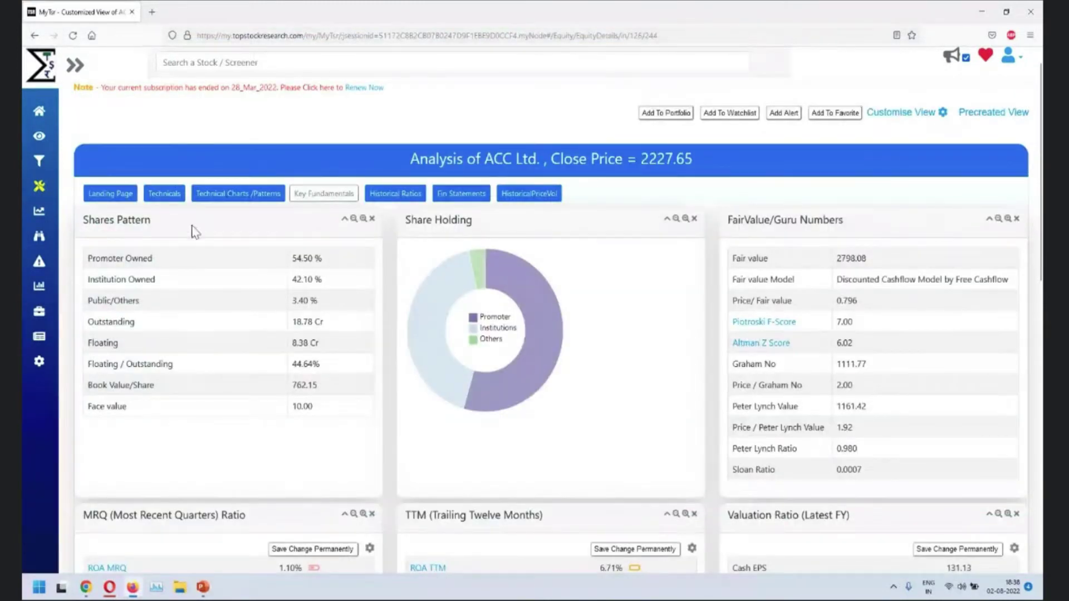
{"action": "left_click", "coordinate": [110, 193]}
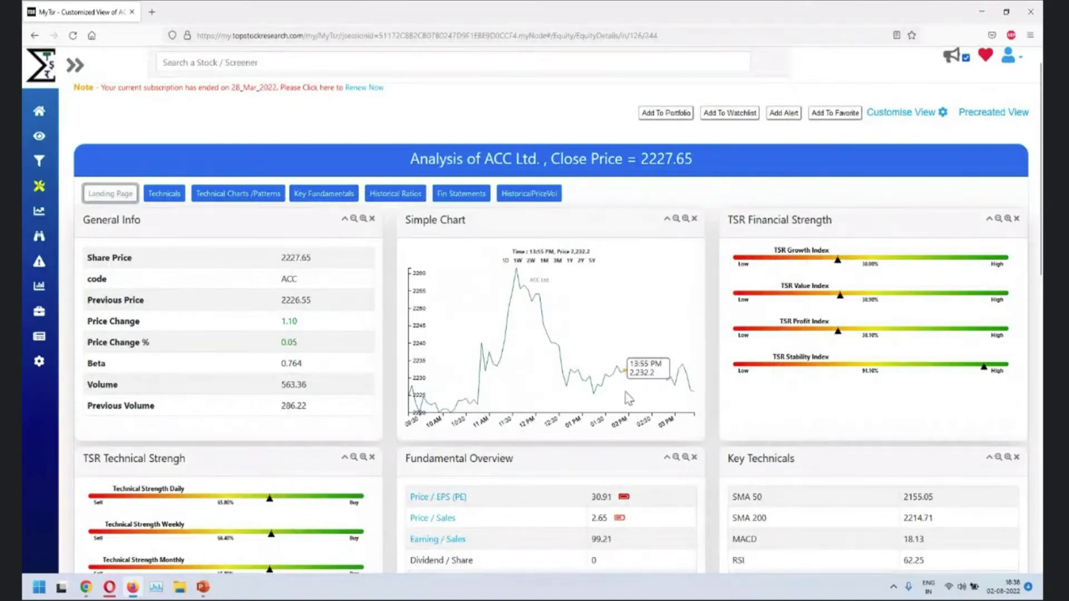
{"action": "scroll", "coordinate": [1038, 318], "scroll_direction": "down", "scroll_amount": 1}
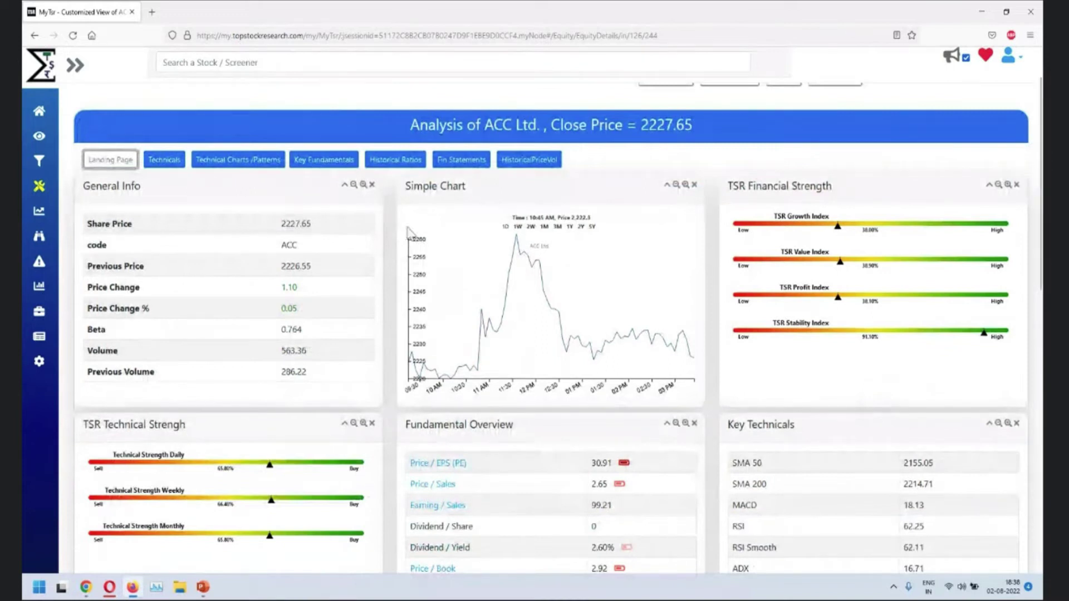
{"action": "left_click", "coordinate": [255, 163]}
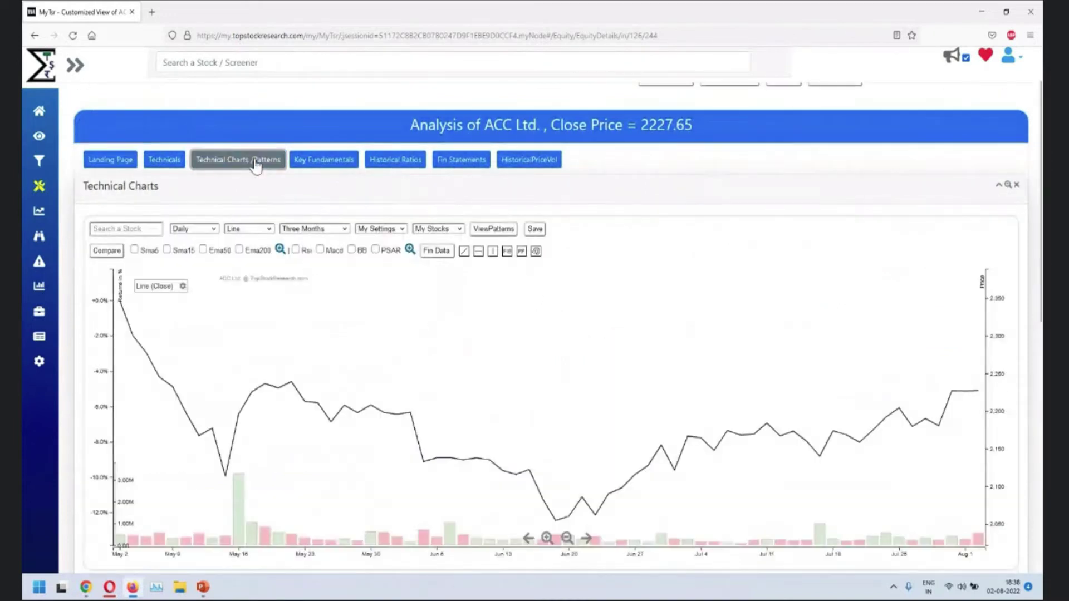
{"action": "scroll", "coordinate": [1039, 312], "scroll_direction": "down", "scroll_amount": 2}
{"action": "scroll", "coordinate": [1039, 312], "scroll_direction": "down", "scroll_amount": 2}
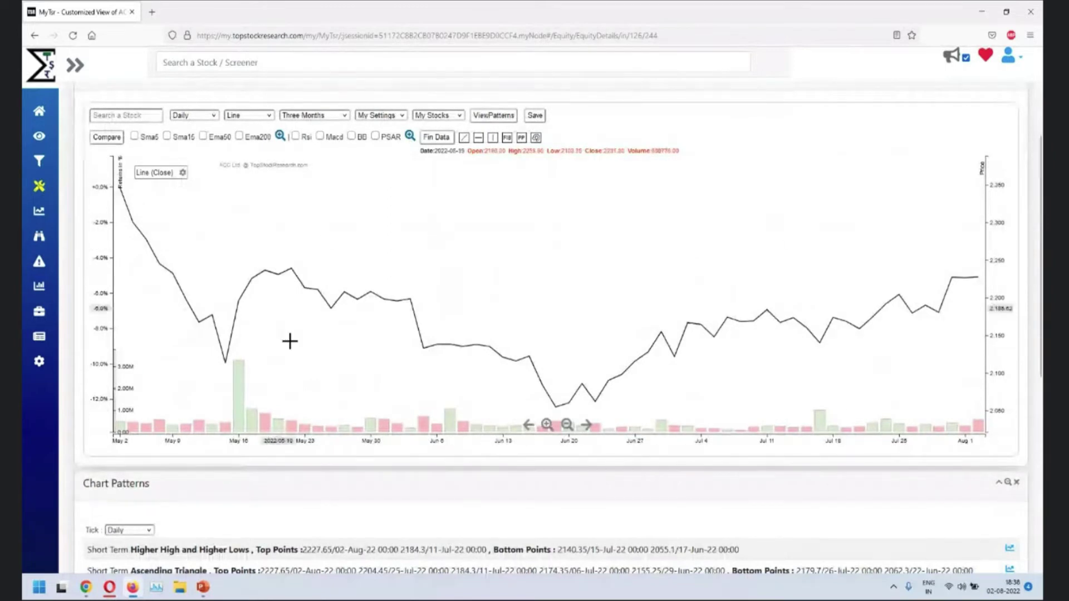
{"action": "scroll", "coordinate": [600, 478], "scroll_direction": "up", "scroll_amount": 2}
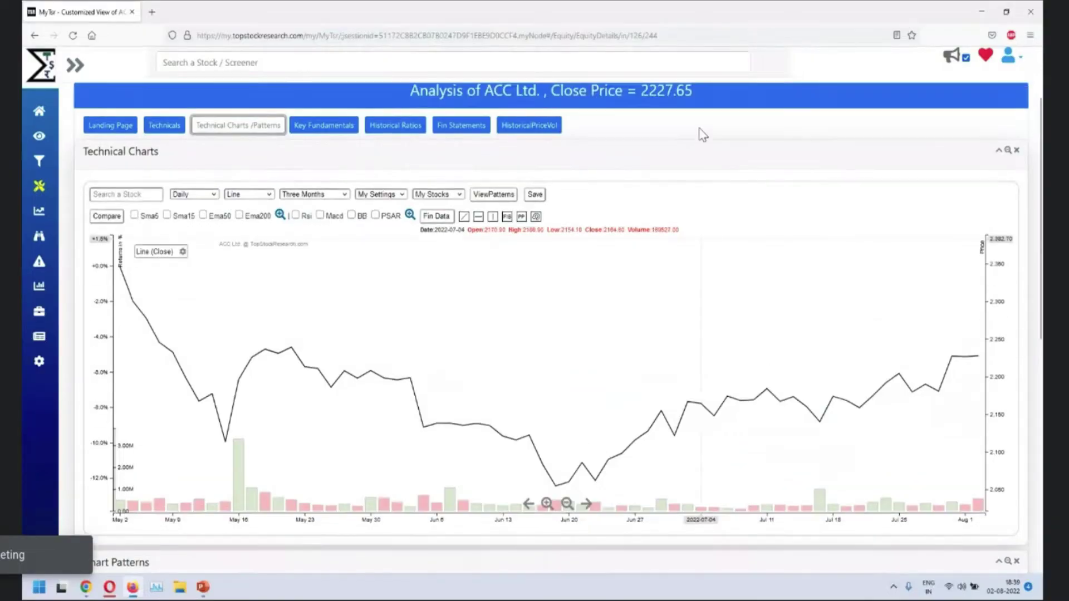
Step: Show ACC's Historical Ratios with the Price To Book Ratio chart, CAGR and change-percentage tables
{"action": "left_click", "coordinate": [373, 221]}
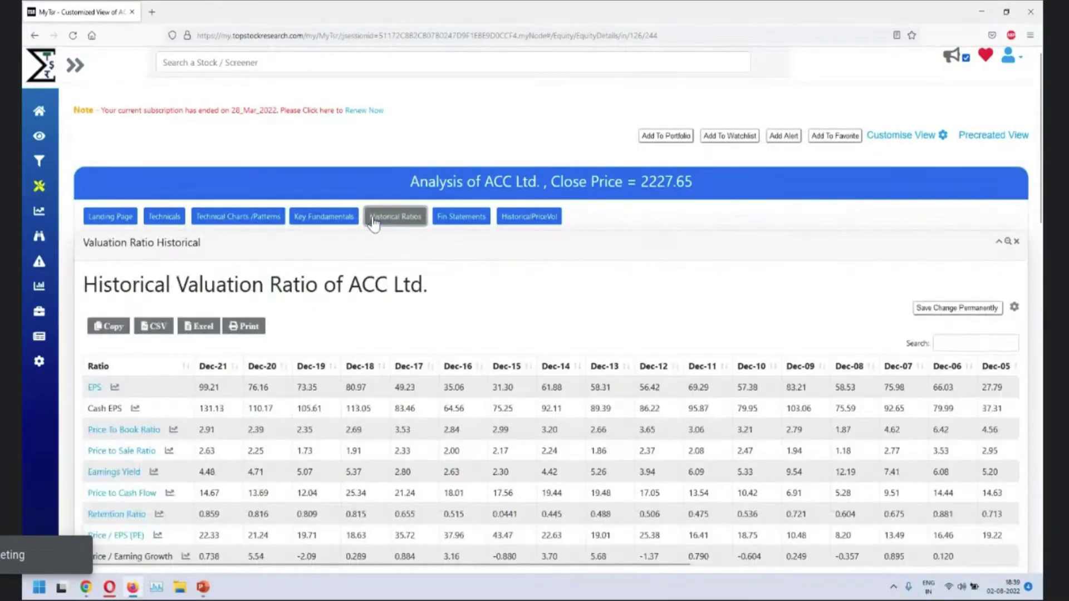
{"action": "scroll", "coordinate": [173, 266], "scroll_direction": "down", "scroll_amount": 3}
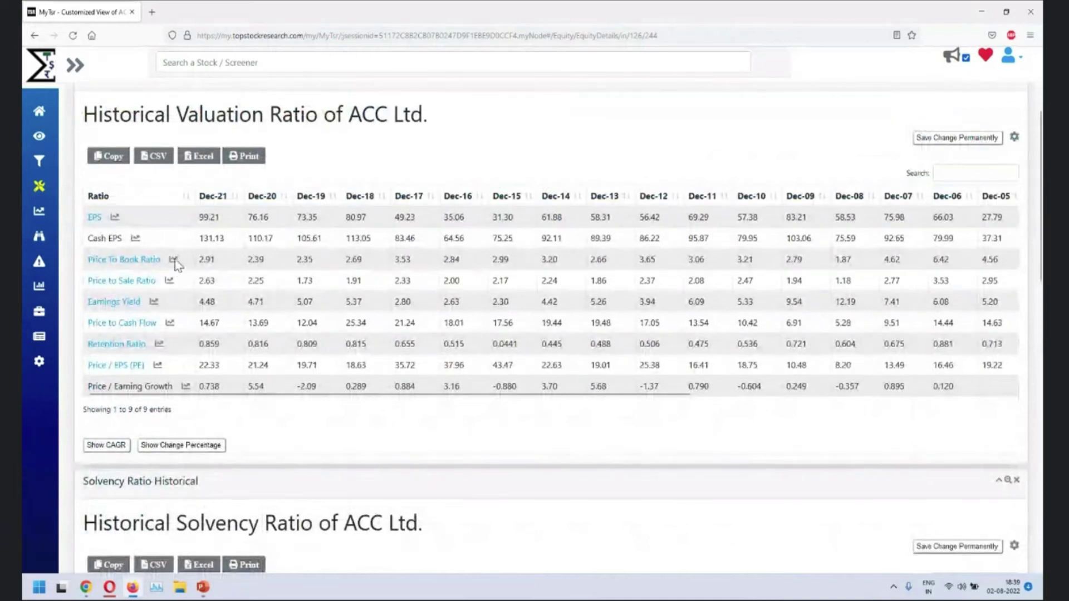
{"action": "left_click", "coordinate": [173, 260]}
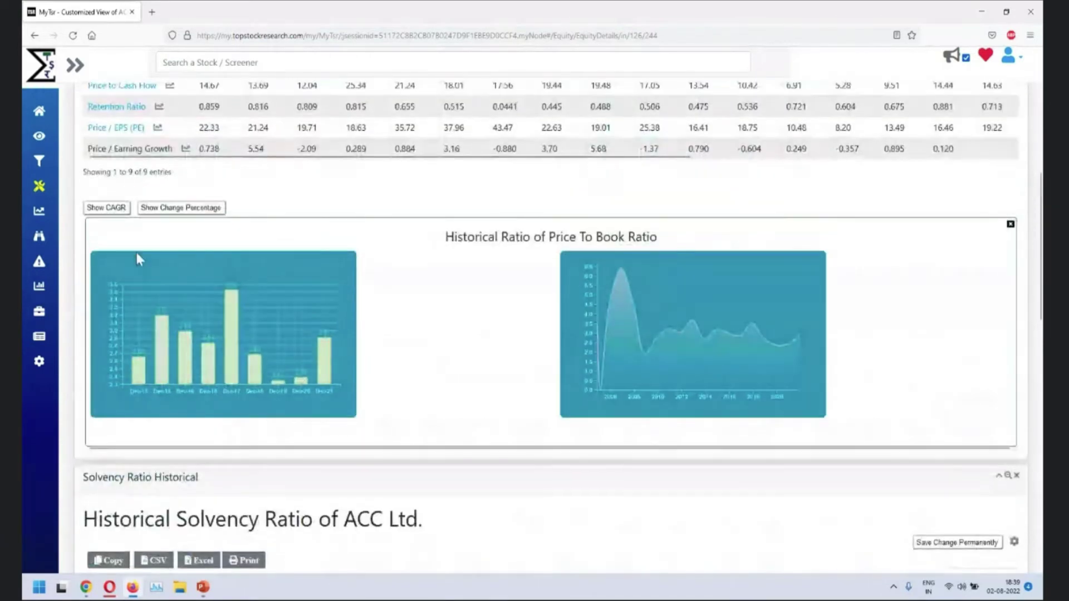
{"action": "scroll", "coordinate": [288, 220], "scroll_direction": "up", "scroll_amount": 2}
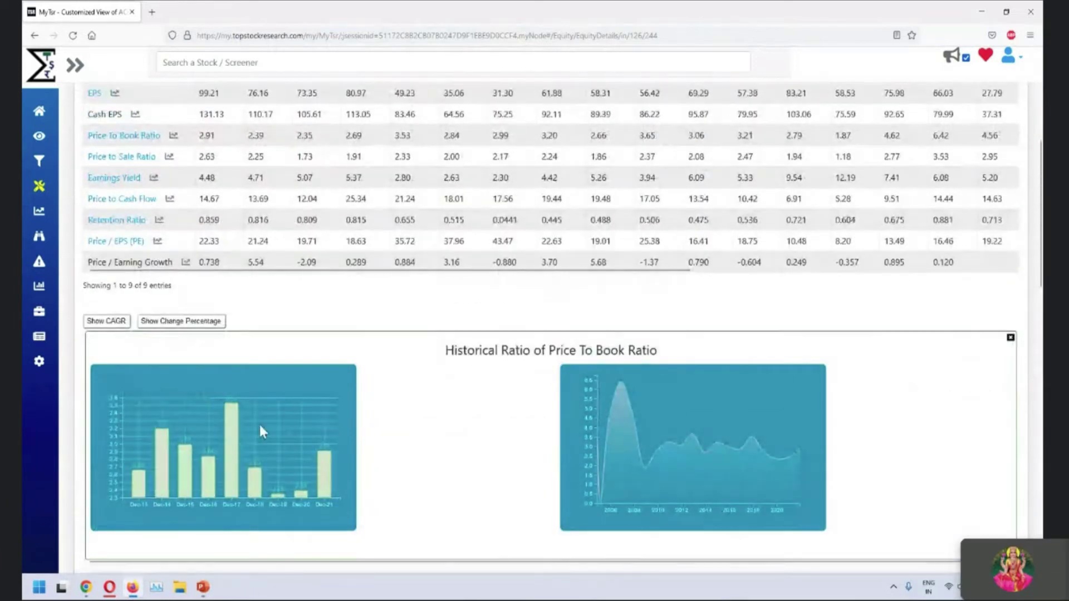
{"action": "left_click", "coordinate": [112, 323]}
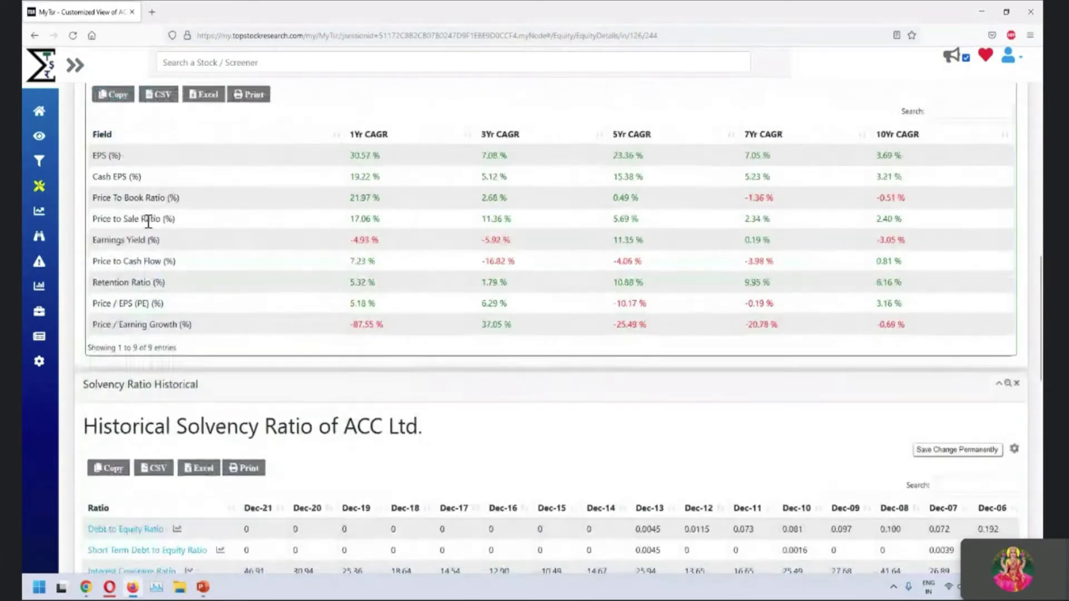
{"action": "scroll", "coordinate": [519, 293], "scroll_direction": "up", "scroll_amount": 7}
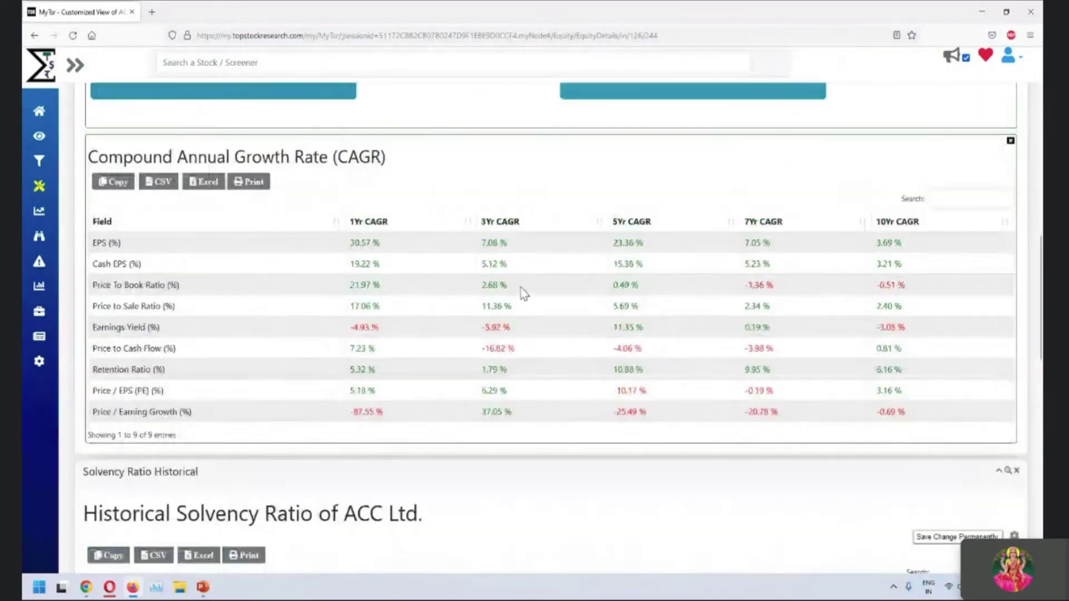
{"action": "left_click", "coordinate": [167, 200]}
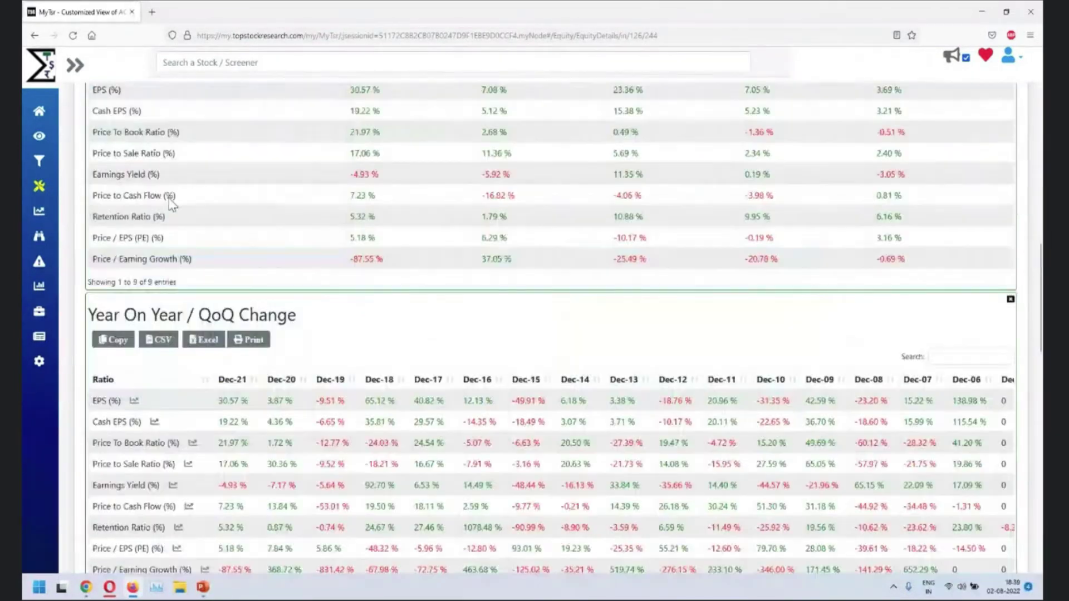
{"action": "scroll", "coordinate": [458, 353], "scroll_direction": "up", "scroll_amount": 4}
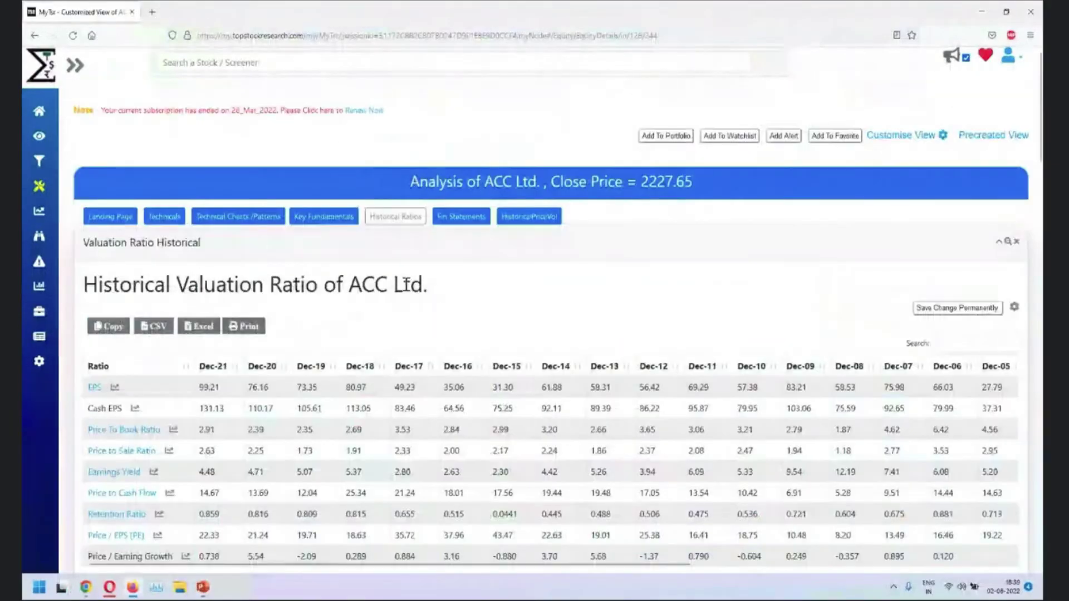
Step: Open ACC's Fin Statements, chart Total Revenue/Income, then return to the overview page
{"action": "left_click", "coordinate": [454, 217]}
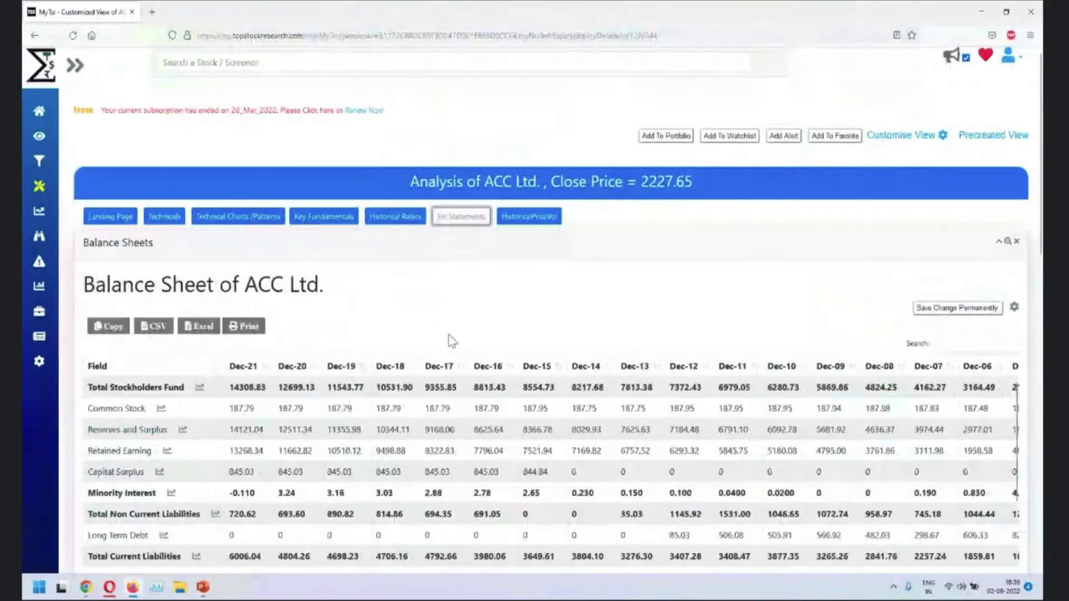
{"action": "scroll", "coordinate": [712, 323], "scroll_direction": "down", "scroll_amount": 5}
{"action": "scroll", "coordinate": [574, 186], "scroll_direction": "up", "scroll_amount": 3}
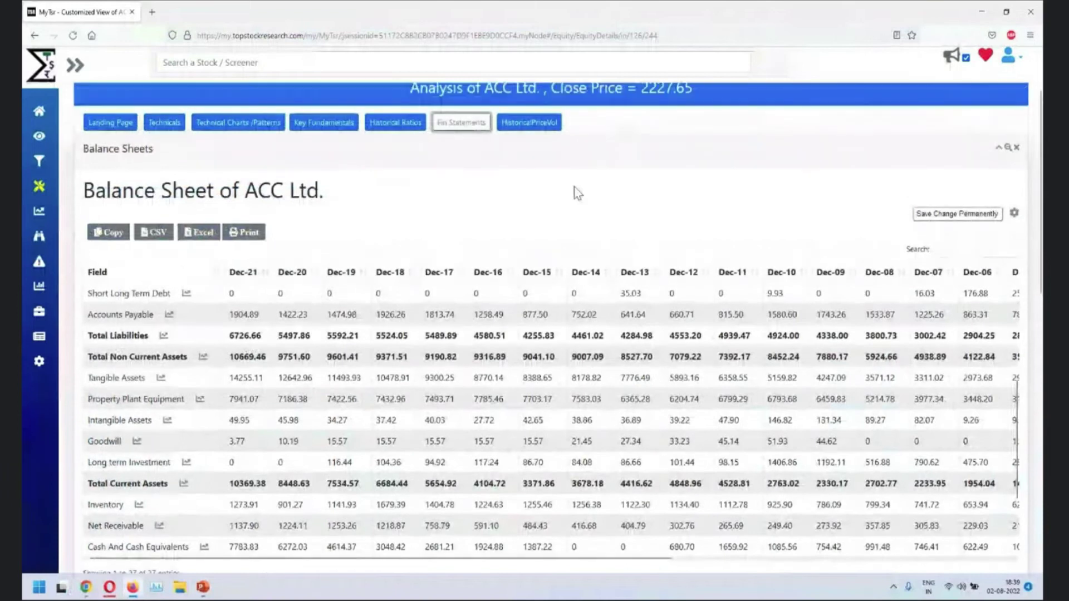
{"action": "scroll", "coordinate": [573, 186], "scroll_direction": "down", "scroll_amount": 7}
{"action": "scroll", "coordinate": [325, 272], "scroll_direction": "down", "scroll_amount": 5}
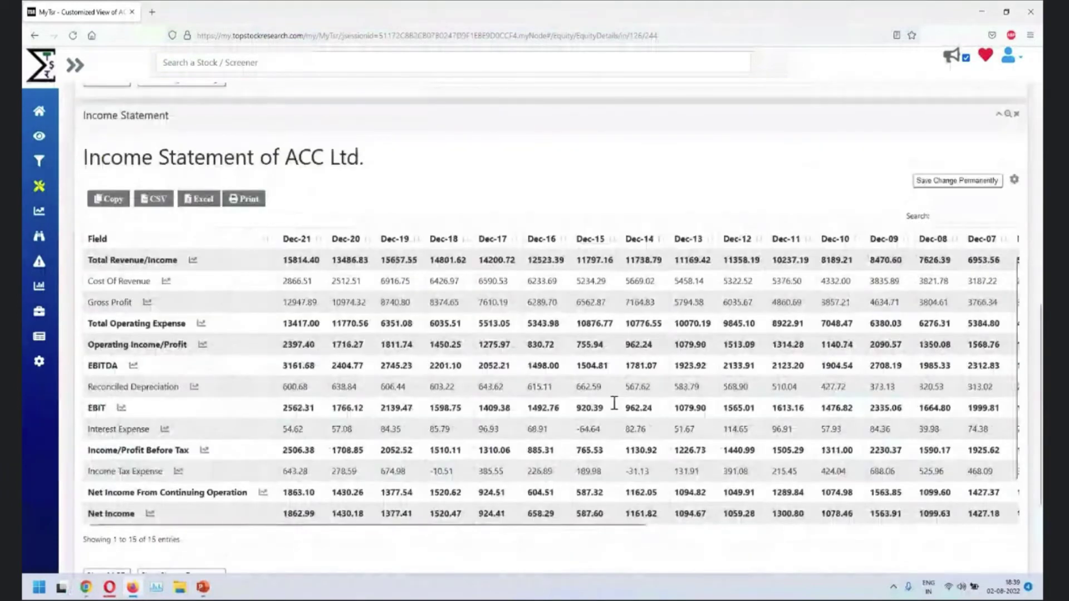
{"action": "left_click", "coordinate": [193, 262]}
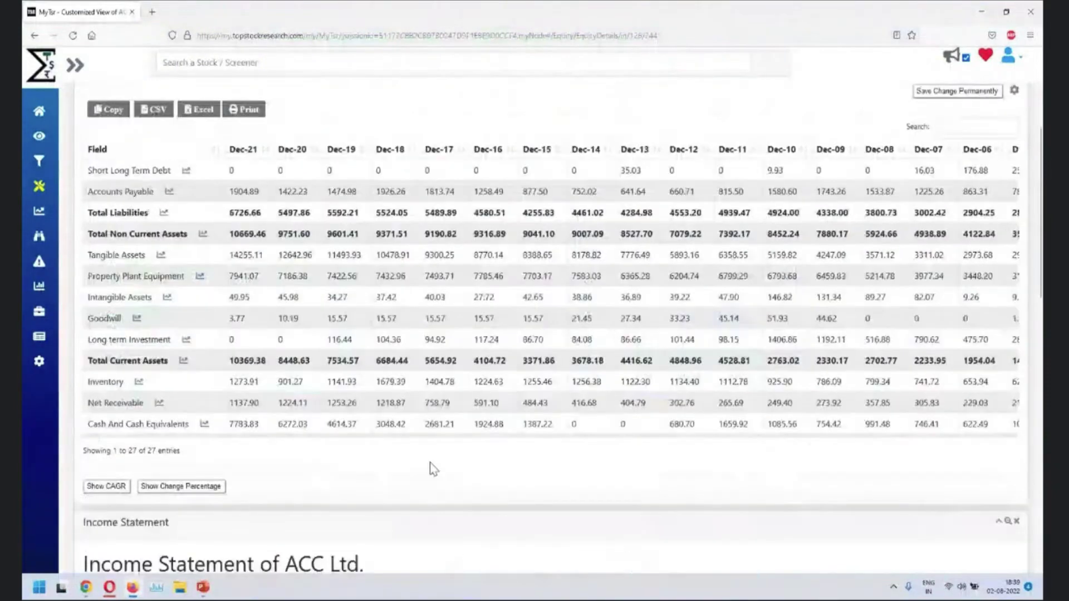
{"action": "scroll", "coordinate": [189, 208], "scroll_direction": "up", "scroll_amount": 5}
{"action": "left_click", "coordinate": [110, 216]}
Step: View ACC's Key Fundamentals and share holding, then open My Portfolios List with 12 portfolios
{"action": "left_click", "coordinate": [323, 216]}
{"action": "mouse_move", "coordinate": [509, 301]}
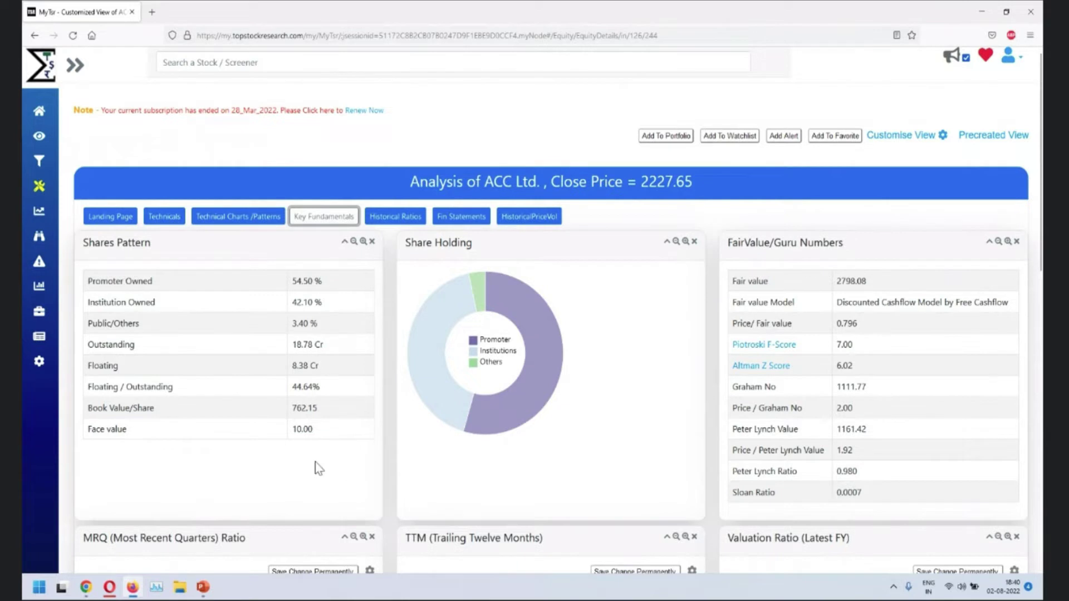
{"action": "mouse_move", "coordinate": [37, 312]}
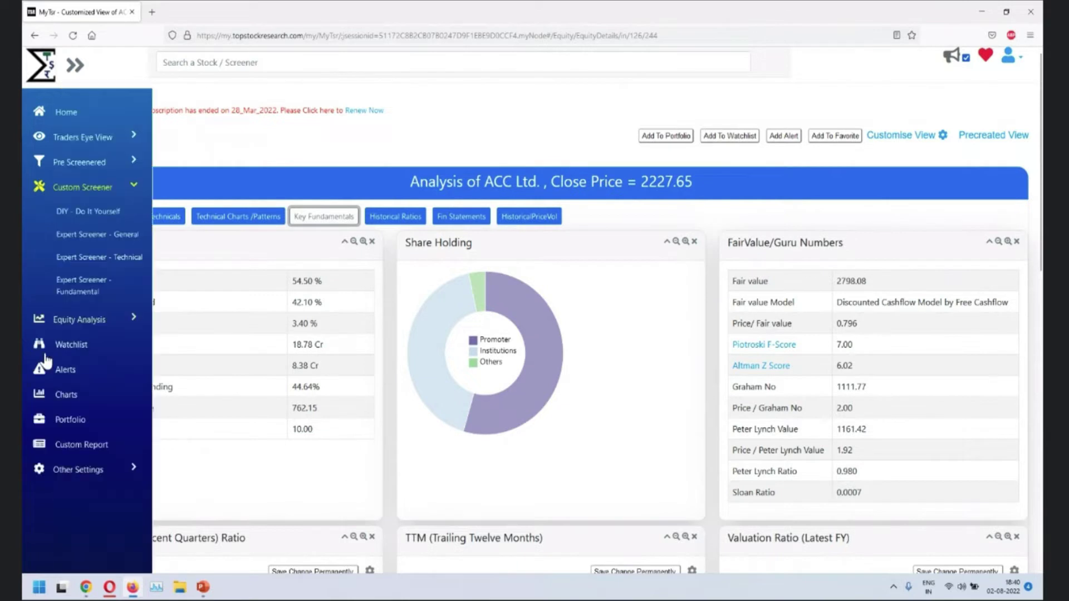
{"action": "left_click", "coordinate": [76, 420]}
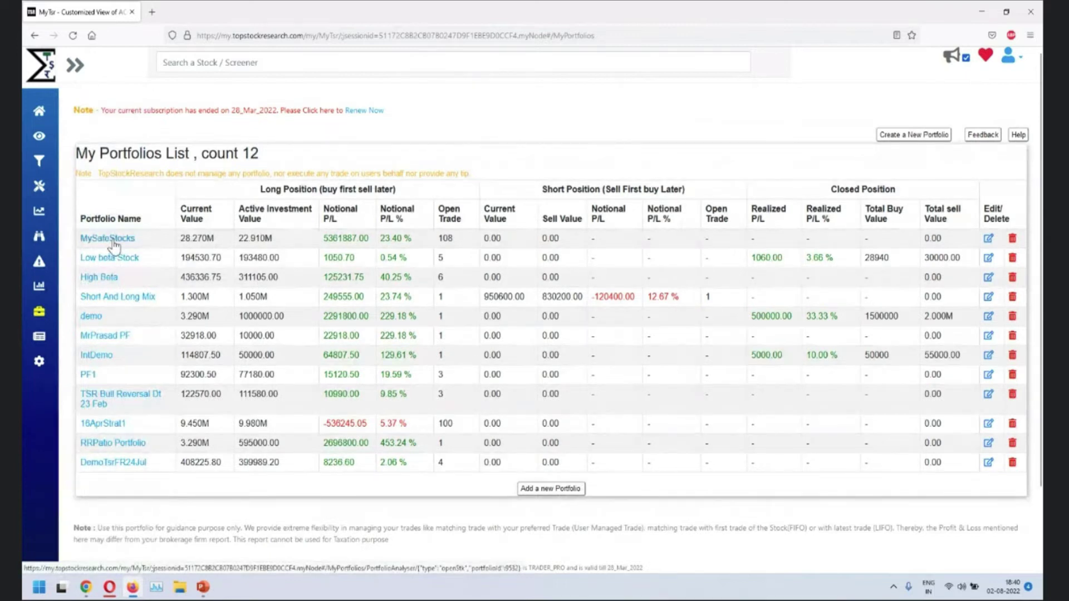
Step: Open the MySafeStocks portfolio and view its summary
{"action": "left_click", "coordinate": [113, 240]}
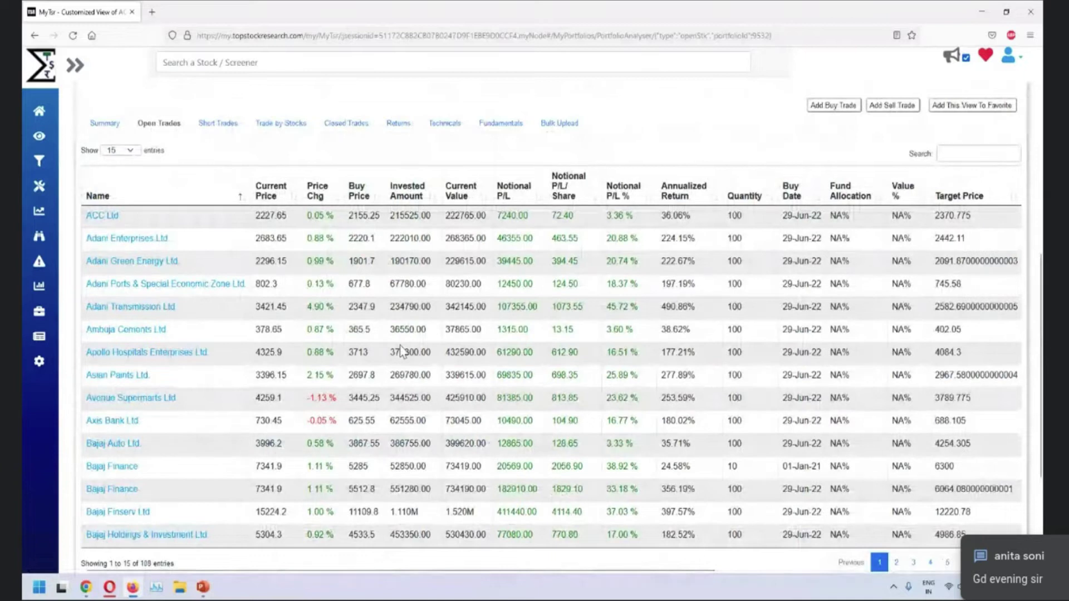
{"action": "left_click", "coordinate": [106, 124]}
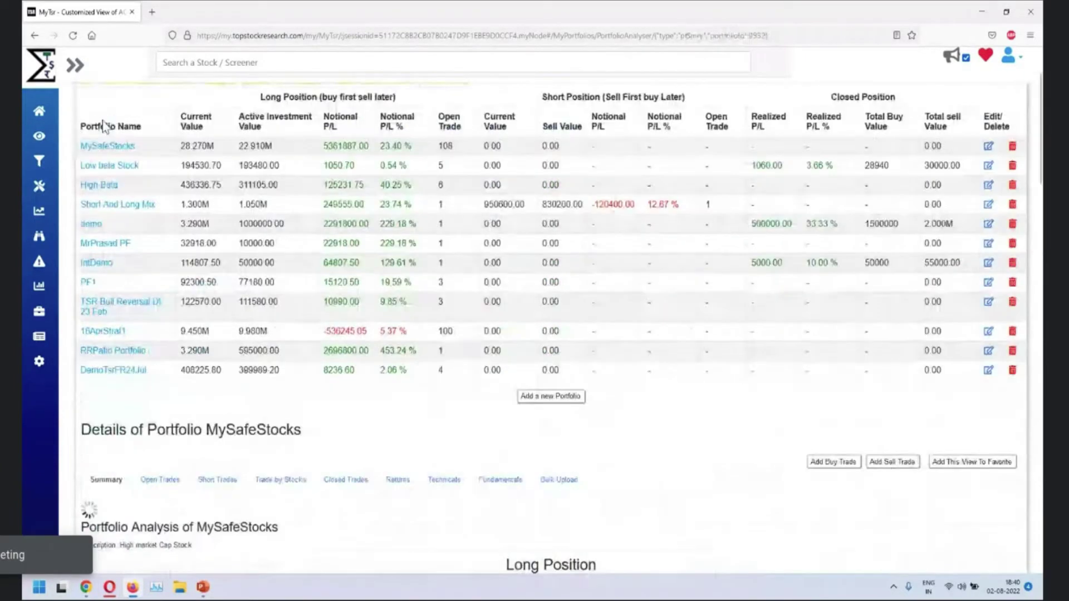
{"action": "scroll", "coordinate": [534, 329], "scroll_direction": "down", "scroll_amount": 10}
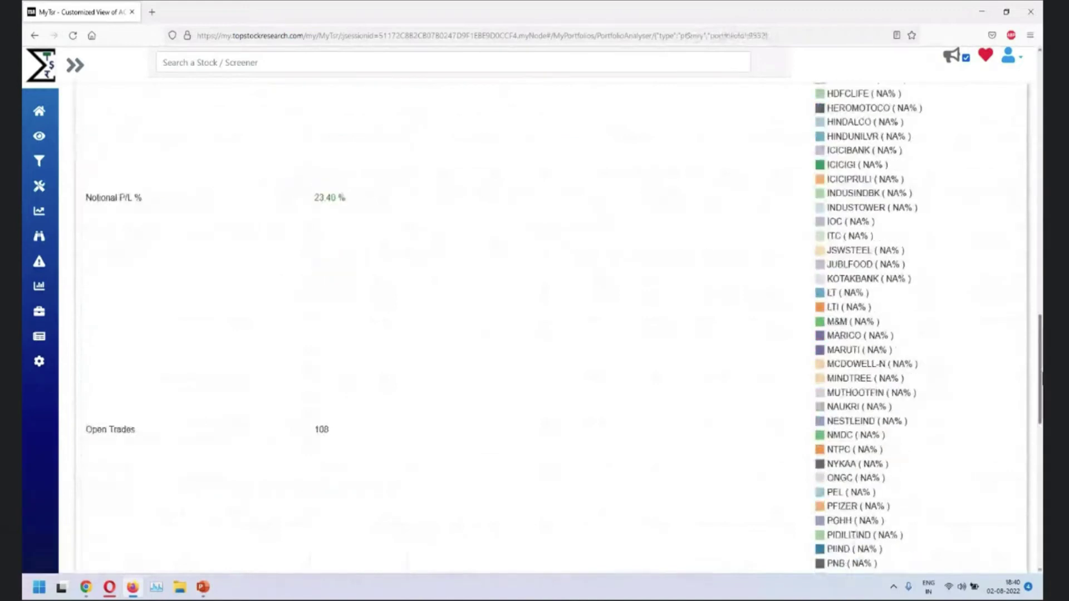
{"action": "scroll", "coordinate": [245, 334], "scroll_direction": "up", "scroll_amount": 15}
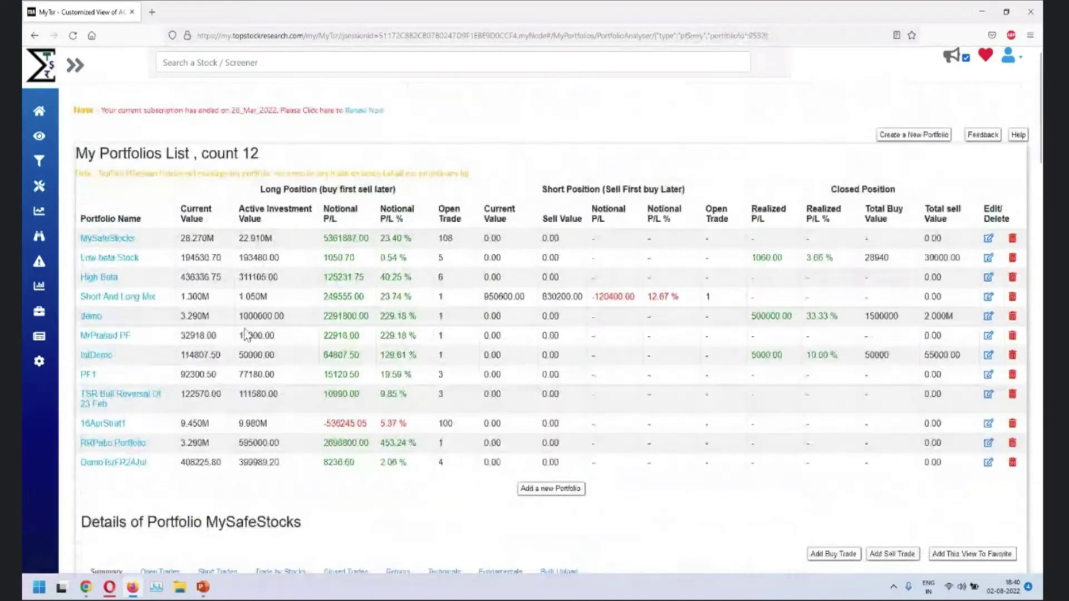
Step: Show Low beta Stock's summary, splitting the long-position pie by value, investment, index, sector and industry
{"action": "left_click", "coordinate": [124, 258]}
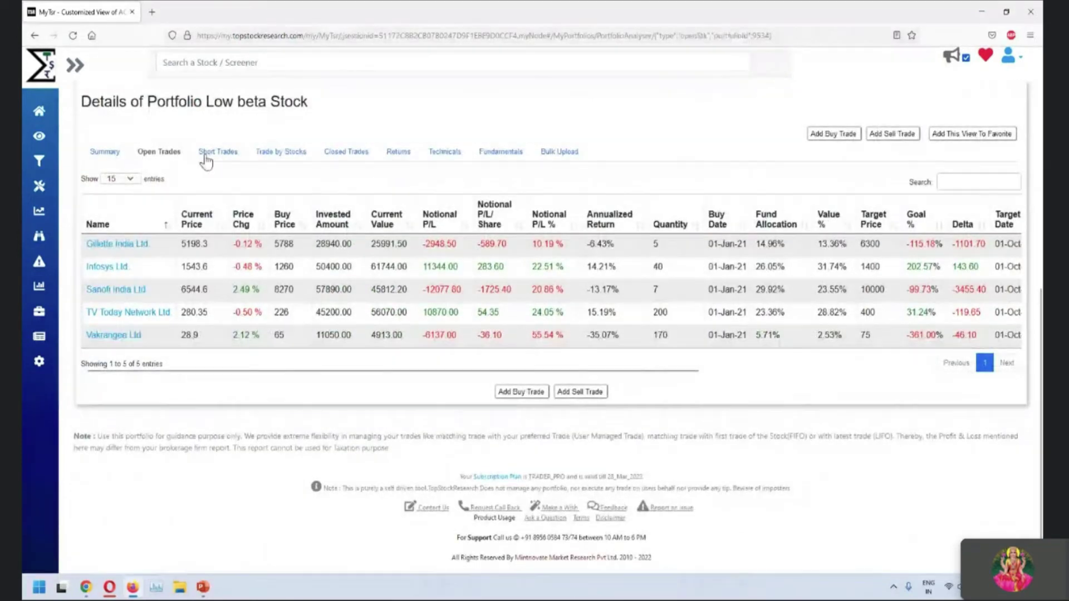
{"action": "left_click", "coordinate": [108, 154]}
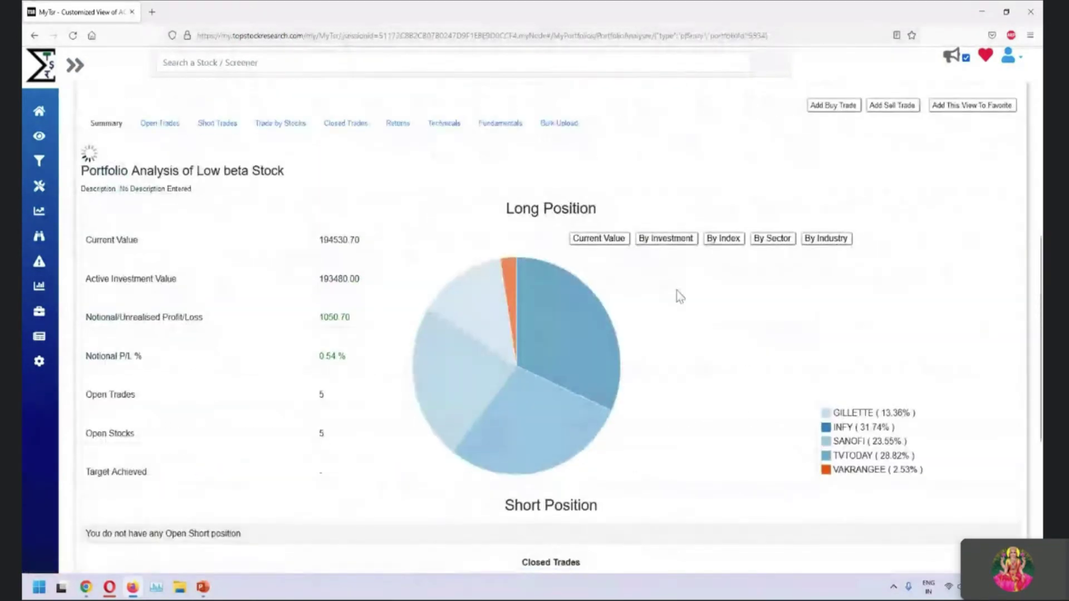
{"action": "left_click", "coordinate": [597, 243]}
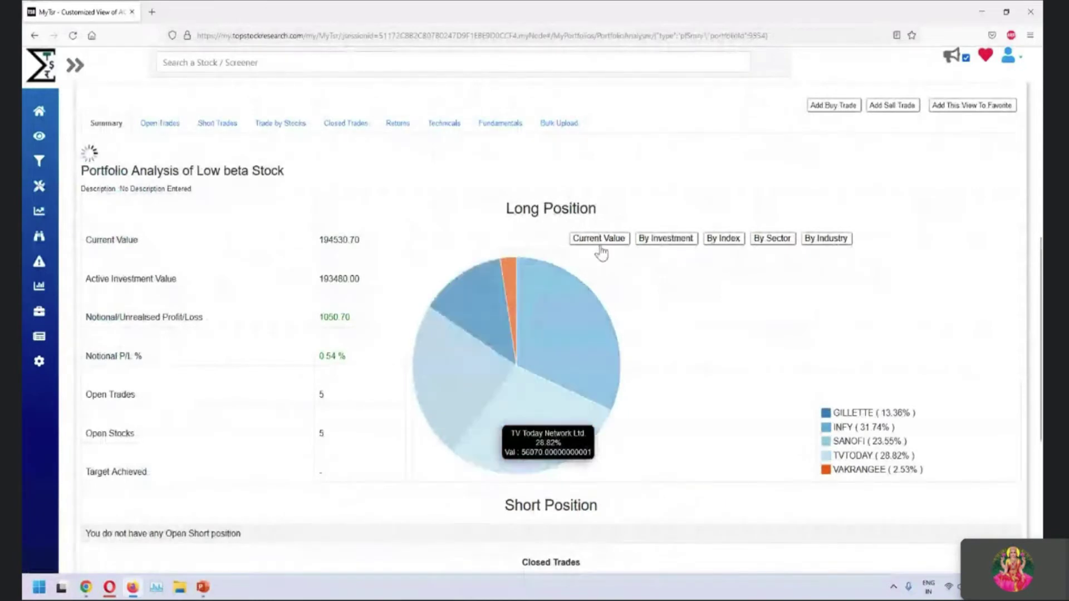
{"action": "left_click", "coordinate": [653, 244]}
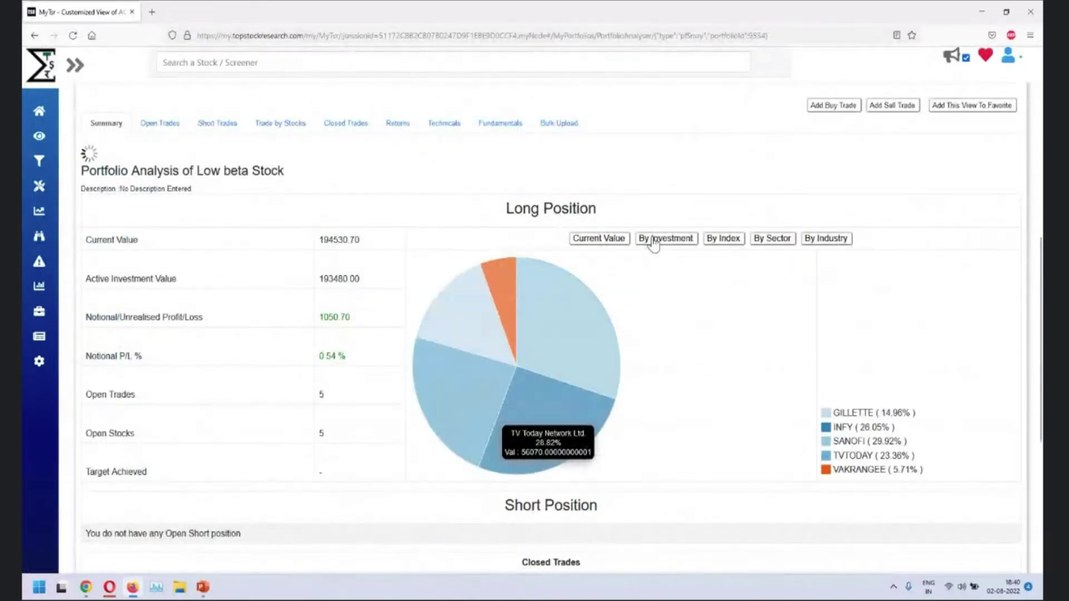
{"action": "left_click", "coordinate": [719, 243]}
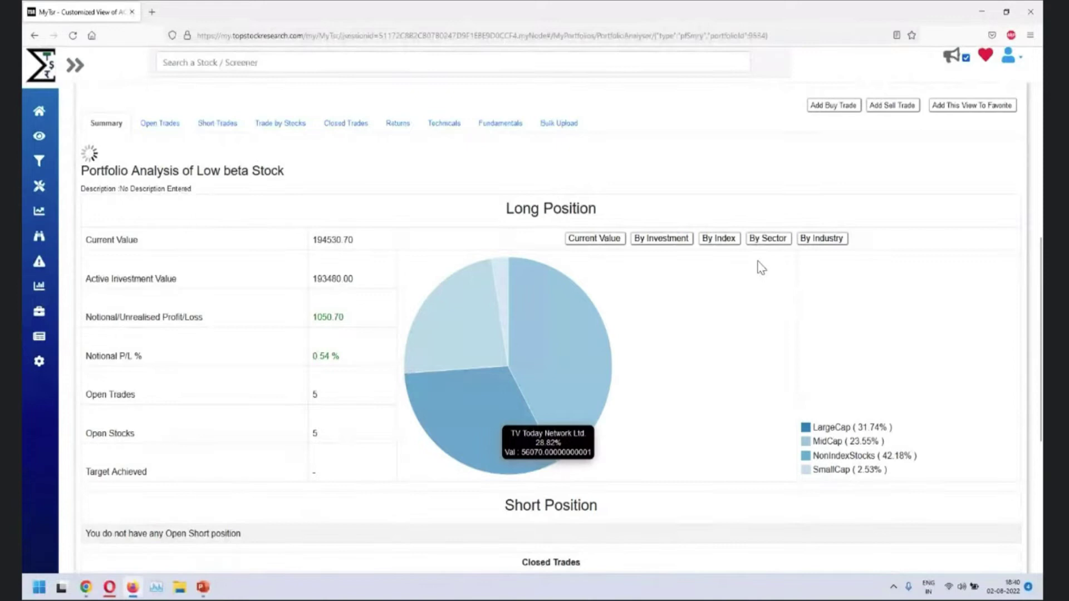
{"action": "left_click", "coordinate": [777, 243]}
{"action": "left_click", "coordinate": [797, 238]}
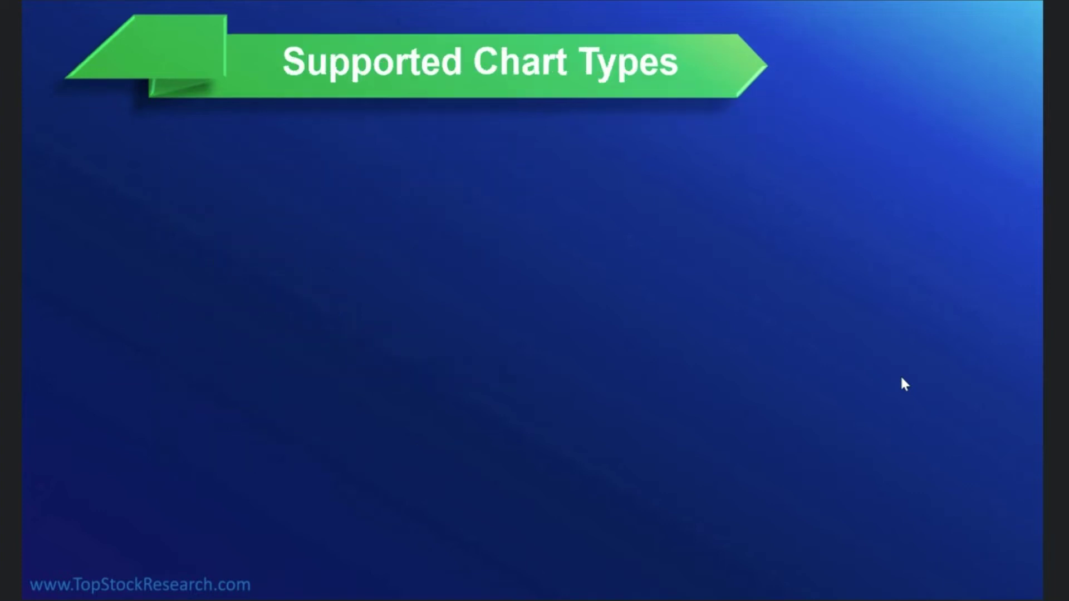
{"action": "key", "text": "Right"}
Step: Advance to the Supported Chart Types slide, then switch back to the browser
{"action": "key", "text": "alt+Tab"}
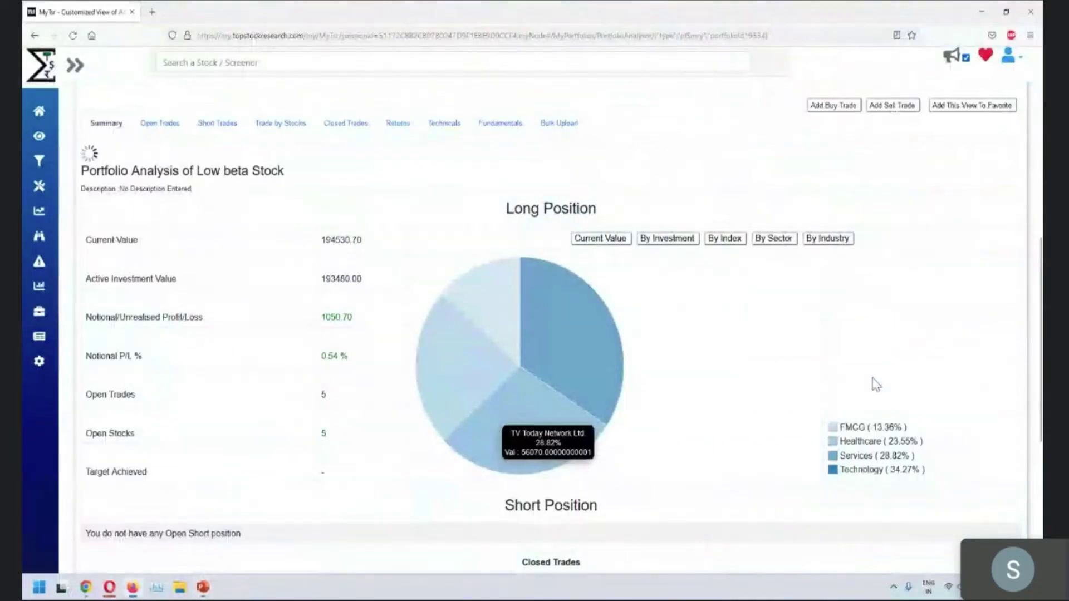
Step: Open ACC's interactive chart and try Candle, then OHLC, finishing on the Line style
{"action": "mouse_move", "coordinate": [37, 319]}
{"action": "left_click", "coordinate": [67, 288]}
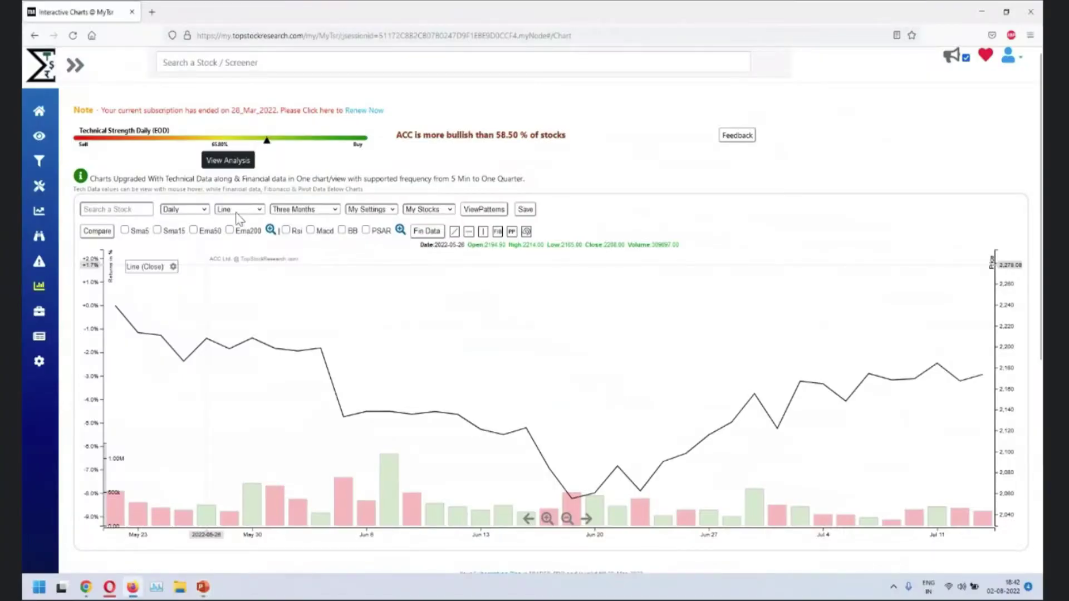
{"action": "left_click", "coordinate": [237, 212]}
{"action": "left_click", "coordinate": [239, 236]}
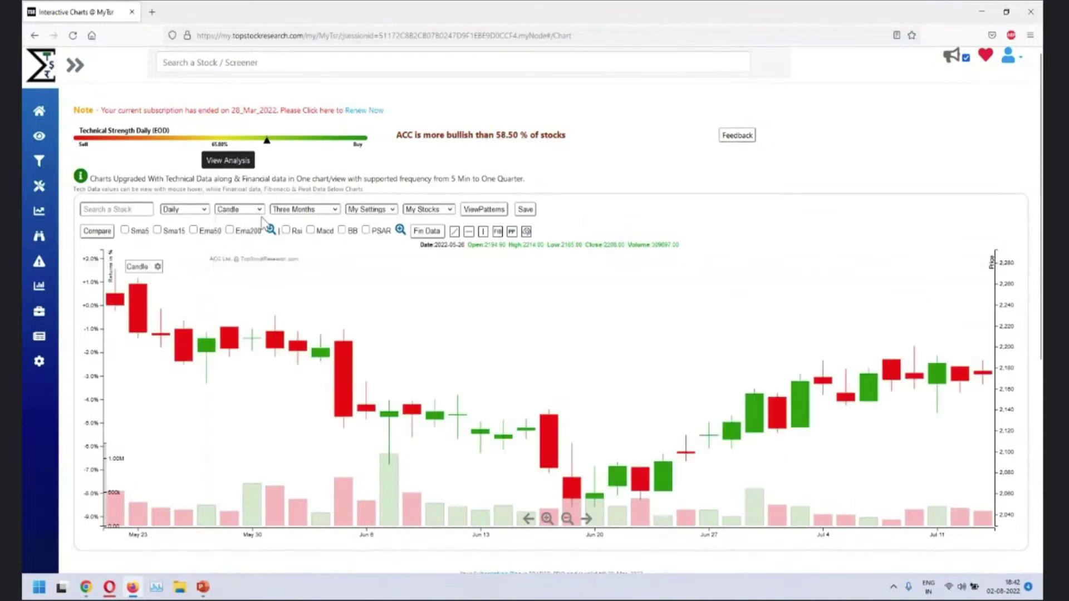
{"action": "left_click", "coordinate": [231, 211]}
{"action": "left_click", "coordinate": [228, 249]}
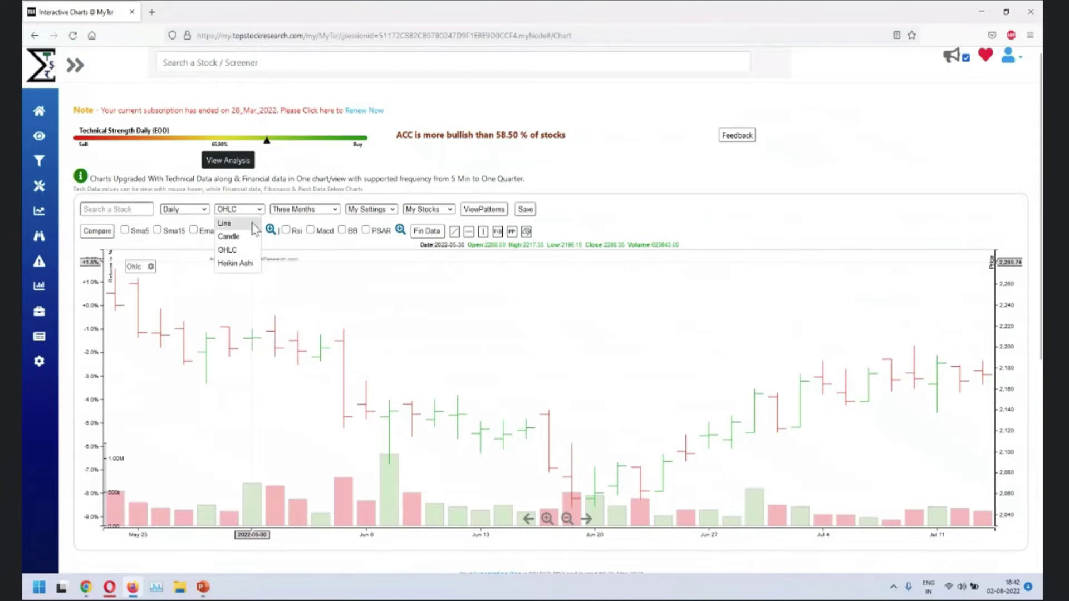
{"action": "left_click", "coordinate": [252, 224]}
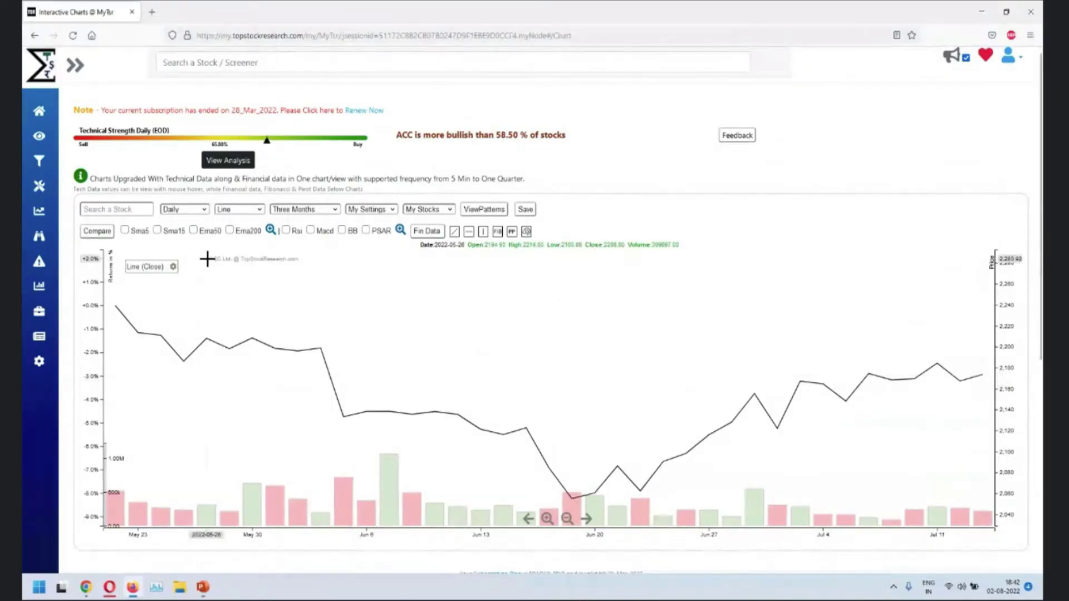
Step: Overlay a 50-period EMA and add a second moving average row of type WMA
{"action": "left_click", "coordinate": [194, 231]}
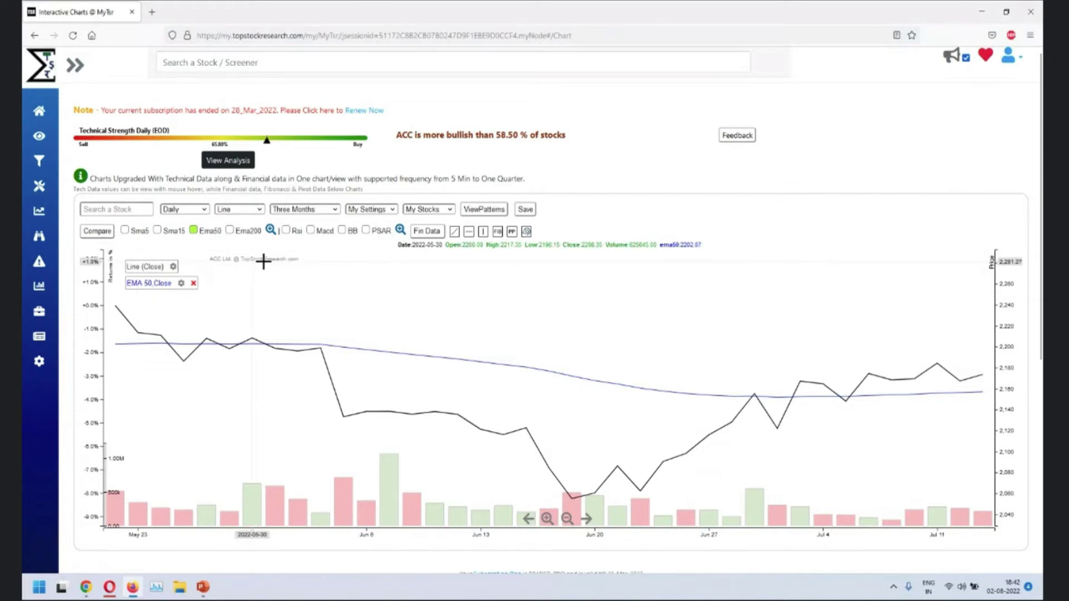
{"action": "left_click", "coordinate": [270, 230]}
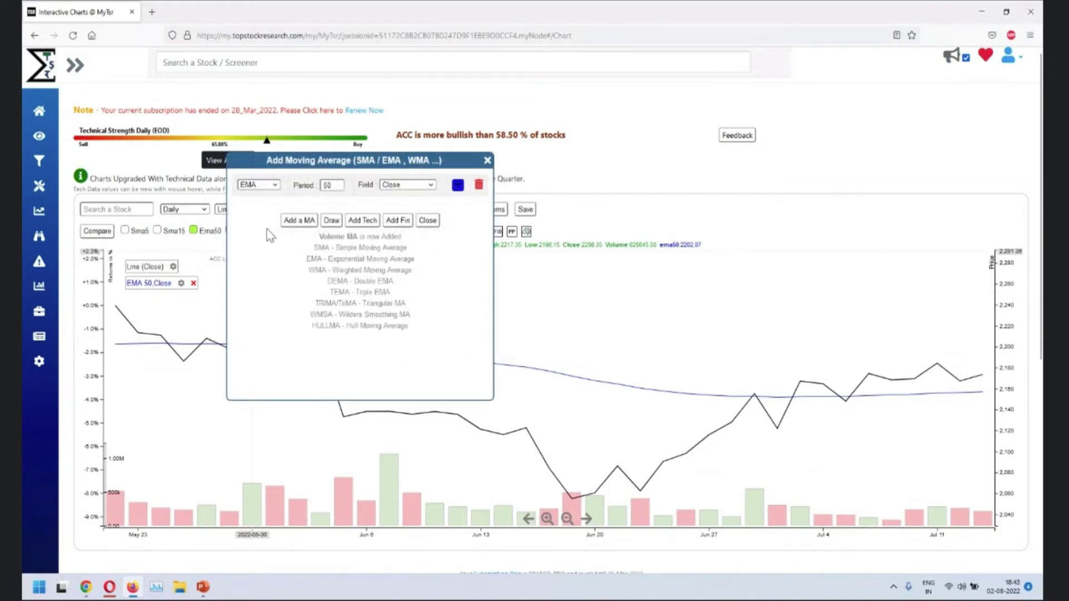
{"action": "left_click", "coordinate": [299, 220]}
{"action": "left_click", "coordinate": [262, 207]}
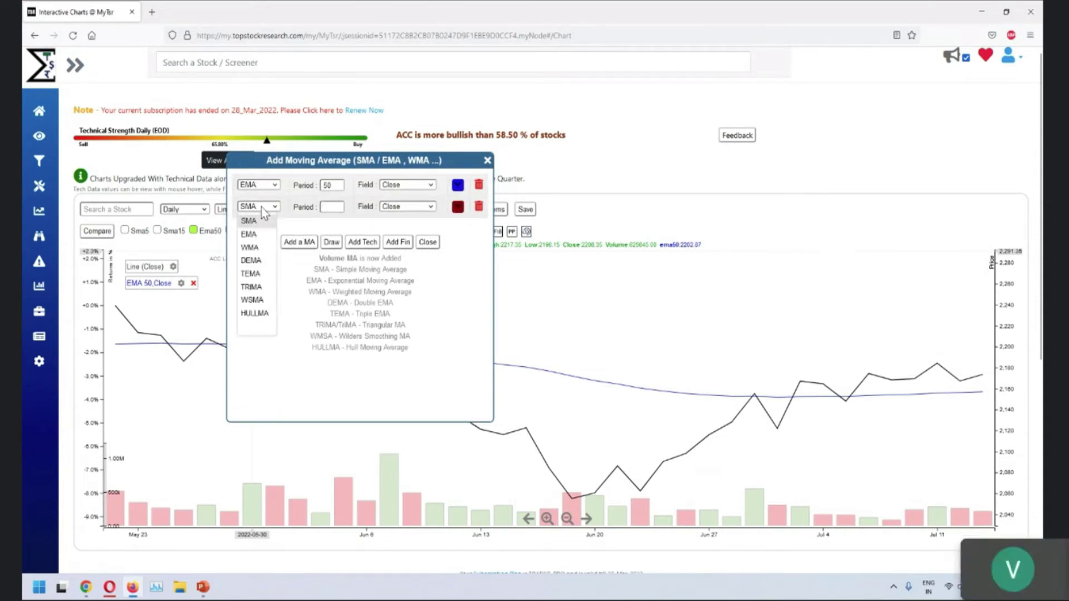
{"action": "left_click", "coordinate": [250, 247]}
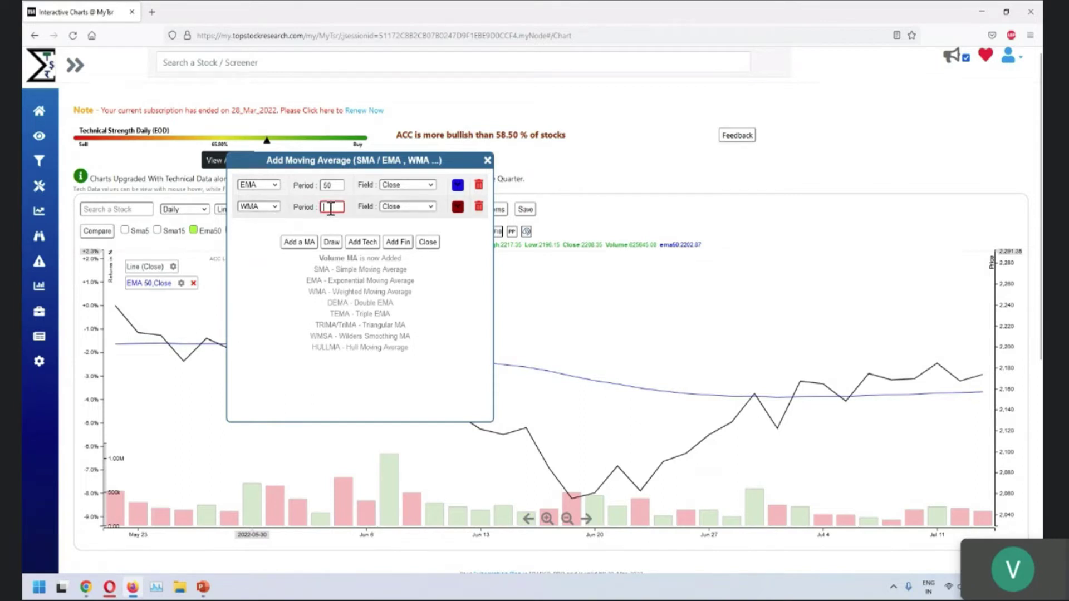
Step: Give the WMA a period of 71 on the Close price and close the moving average settings
{"action": "type", "text": "71"}
{"action": "left_click", "coordinate": [409, 207]}
{"action": "left_click", "coordinate": [411, 206]}
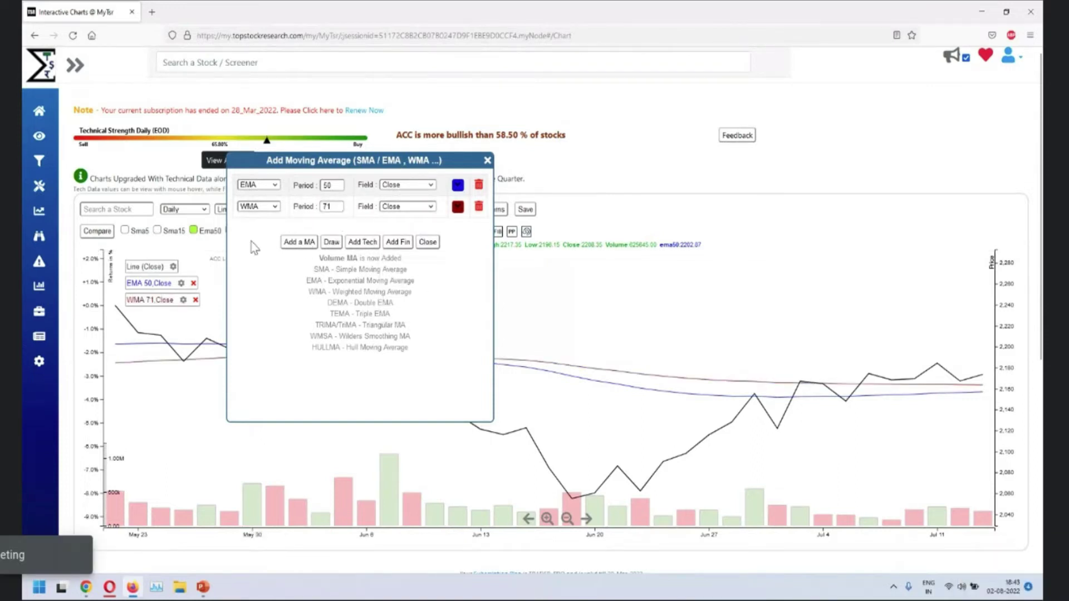
{"action": "left_click_drag", "start_coordinate": [345, 161], "coordinate": [519, 231]}
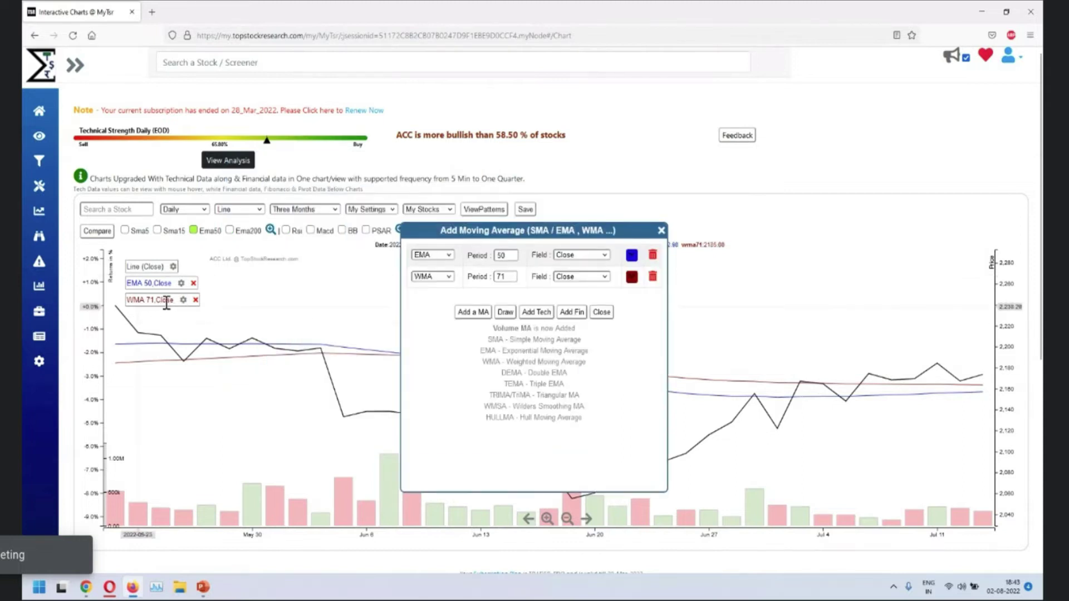
{"action": "left_click", "coordinate": [147, 349]}
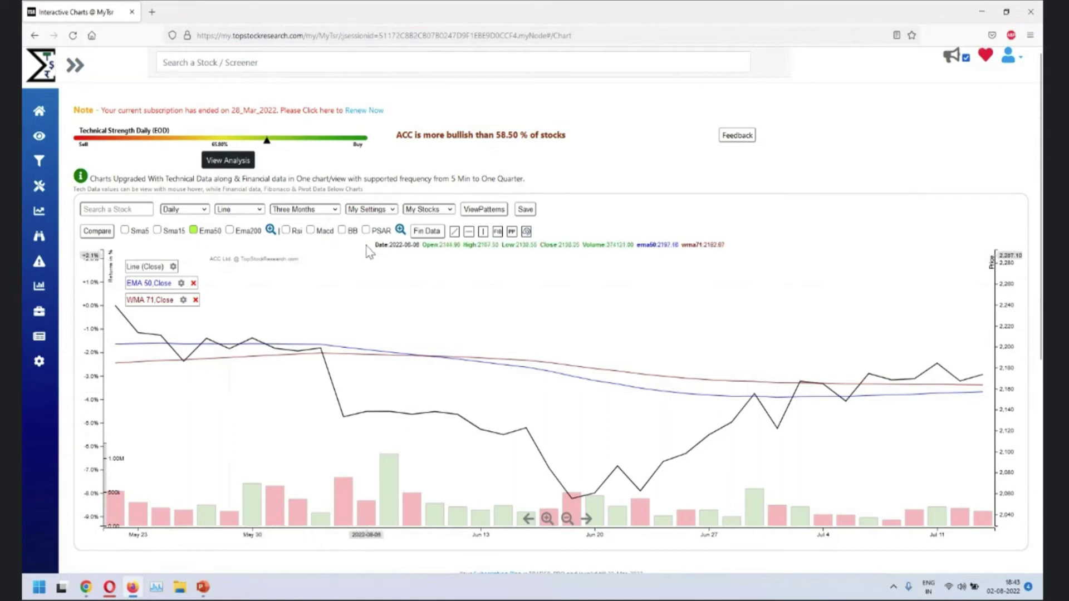
{"action": "left_click", "coordinate": [400, 230]}
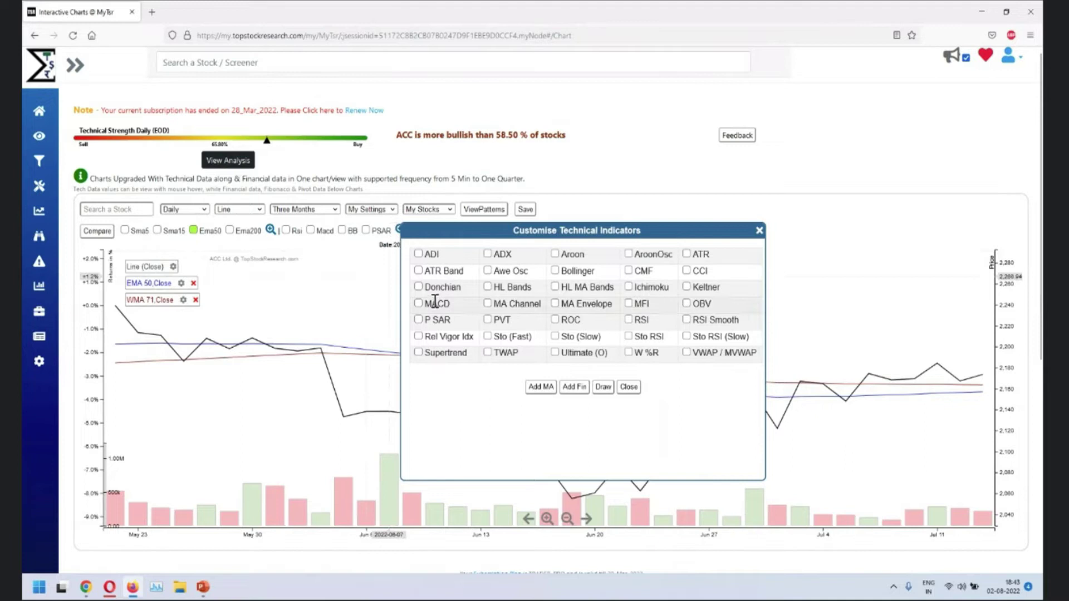
Step: Try an MA Channel, then clear it and remove the WMA 71 and EMA 50 lines
{"action": "left_click", "coordinate": [488, 304]}
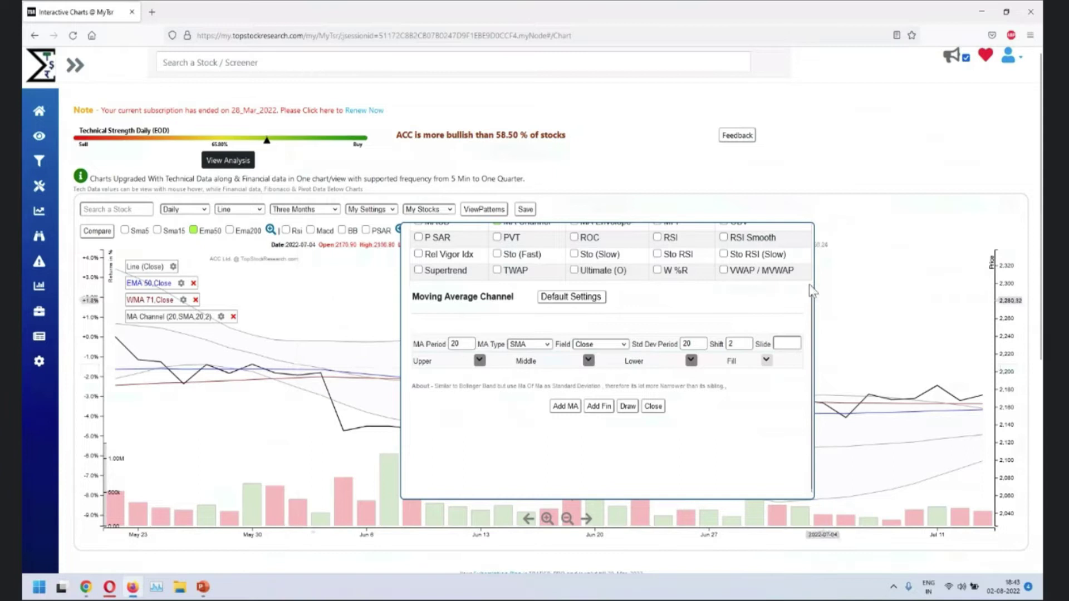
{"action": "scroll", "coordinate": [812, 291], "scroll_direction": "down", "scroll_amount": 2}
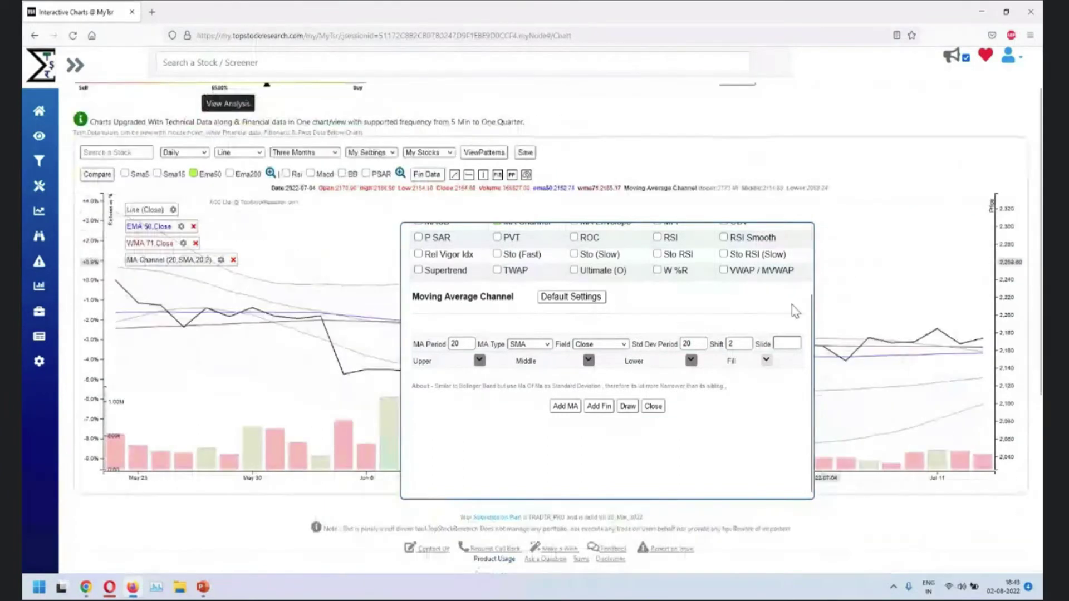
{"action": "scroll", "coordinate": [796, 295], "scroll_direction": "up", "scroll_amount": 3}
{"action": "left_click", "coordinate": [807, 231]}
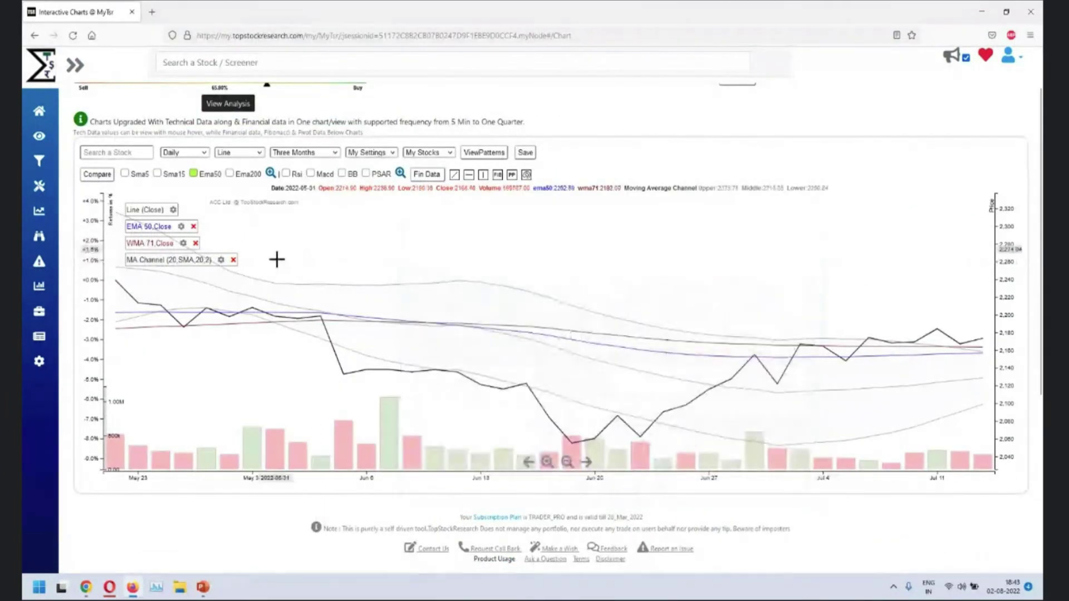
{"action": "left_click", "coordinate": [195, 244]}
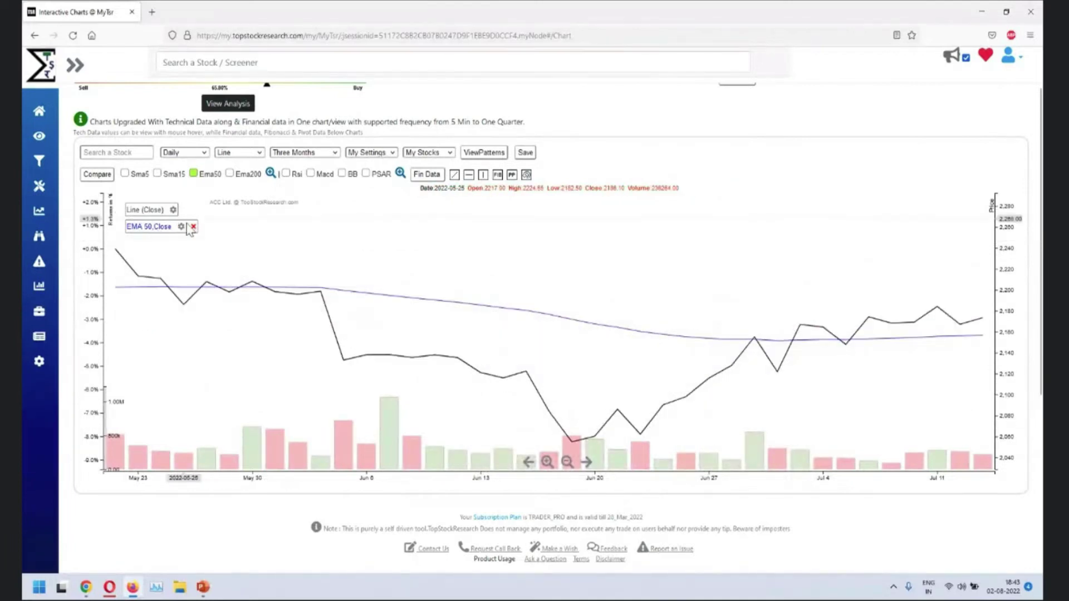
{"action": "left_click", "coordinate": [193, 227]}
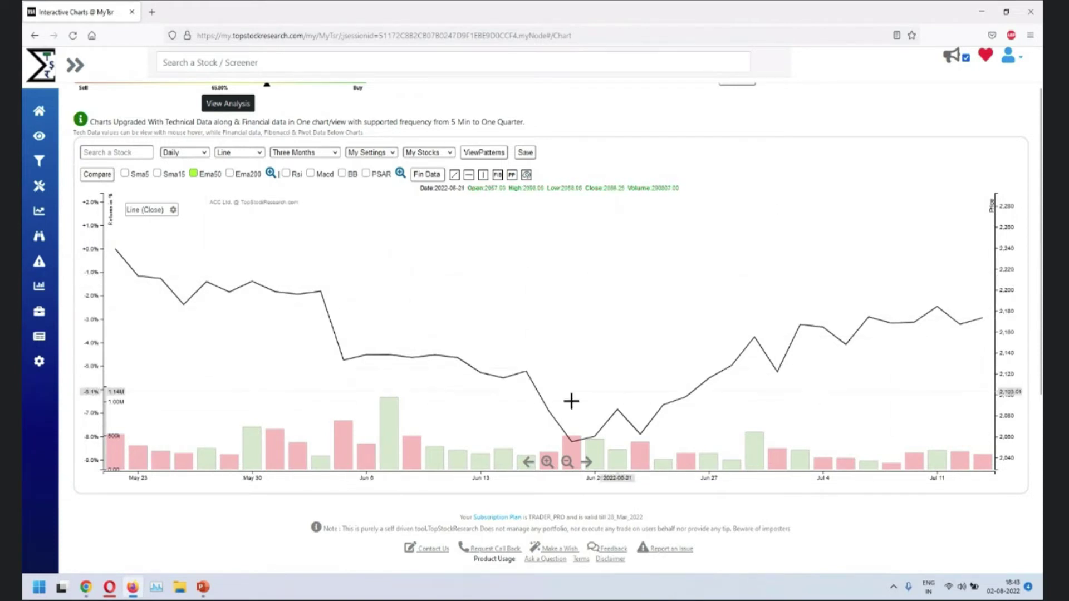
Step: Add RSI and MACD panels and swap the EMA 50 overlay for an SMA 15
{"action": "left_click", "coordinate": [286, 173]}
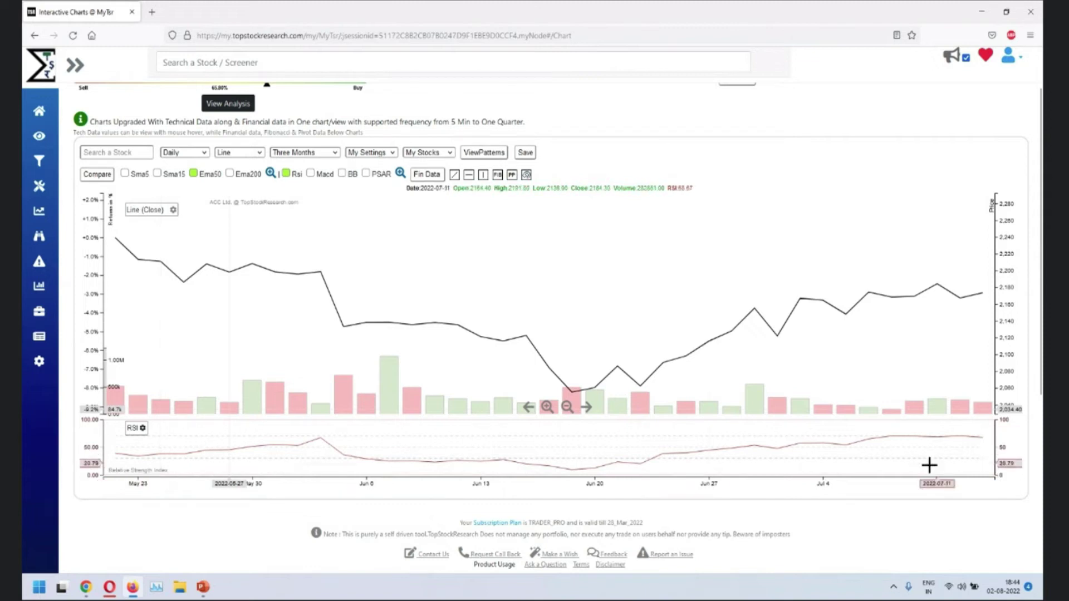
{"action": "left_click", "coordinate": [310, 175]}
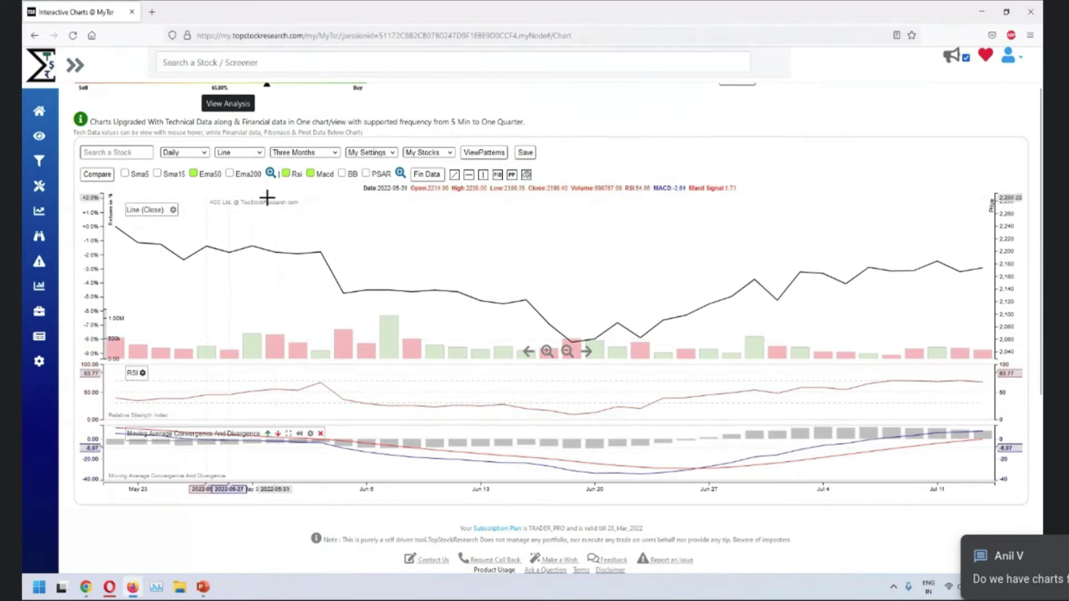
{"action": "left_click", "coordinate": [193, 176]}
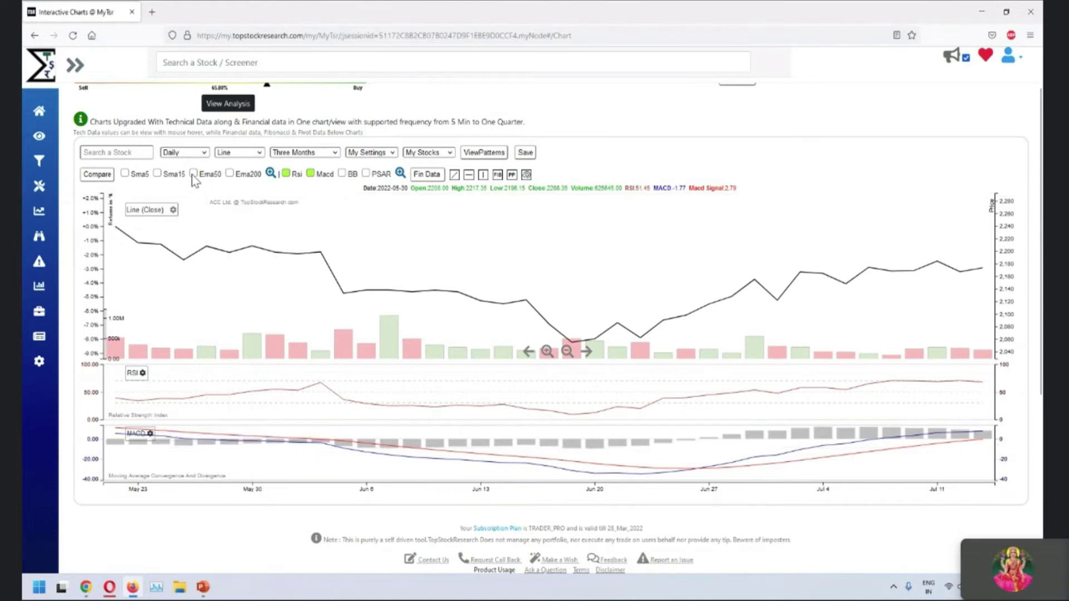
{"action": "left_click", "coordinate": [158, 174]}
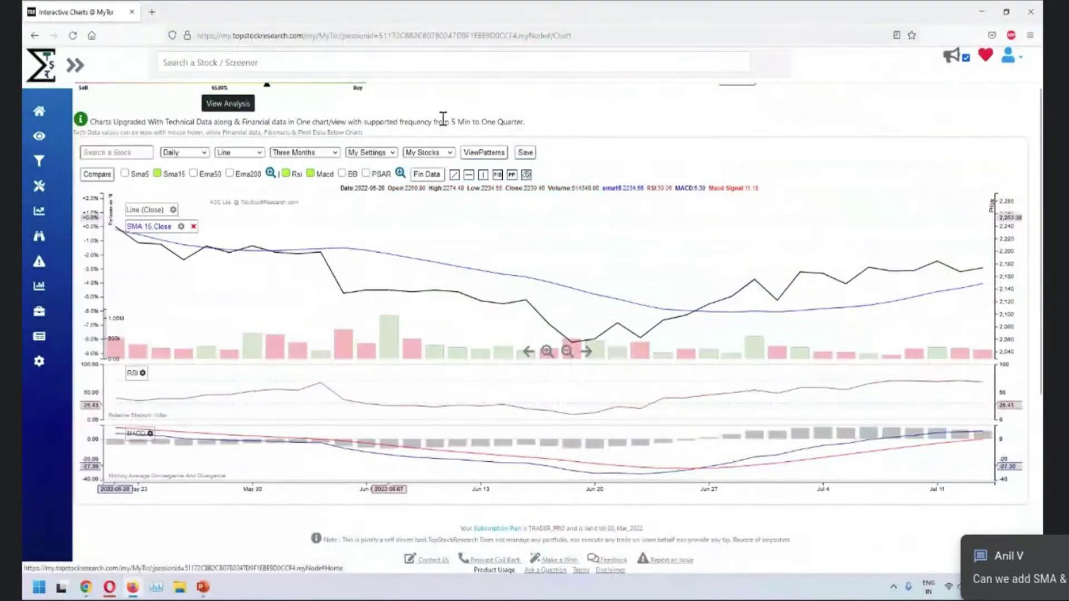
{"action": "left_click", "coordinate": [279, 65]}
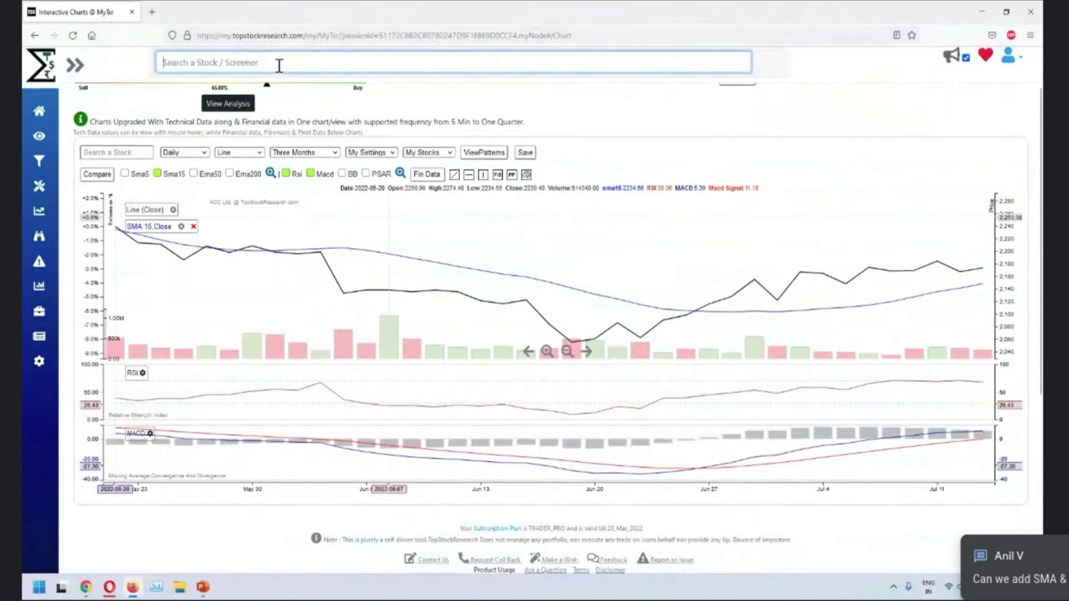
{"action": "type", "text": "tcs"}
{"action": "left_click", "coordinate": [274, 83]}
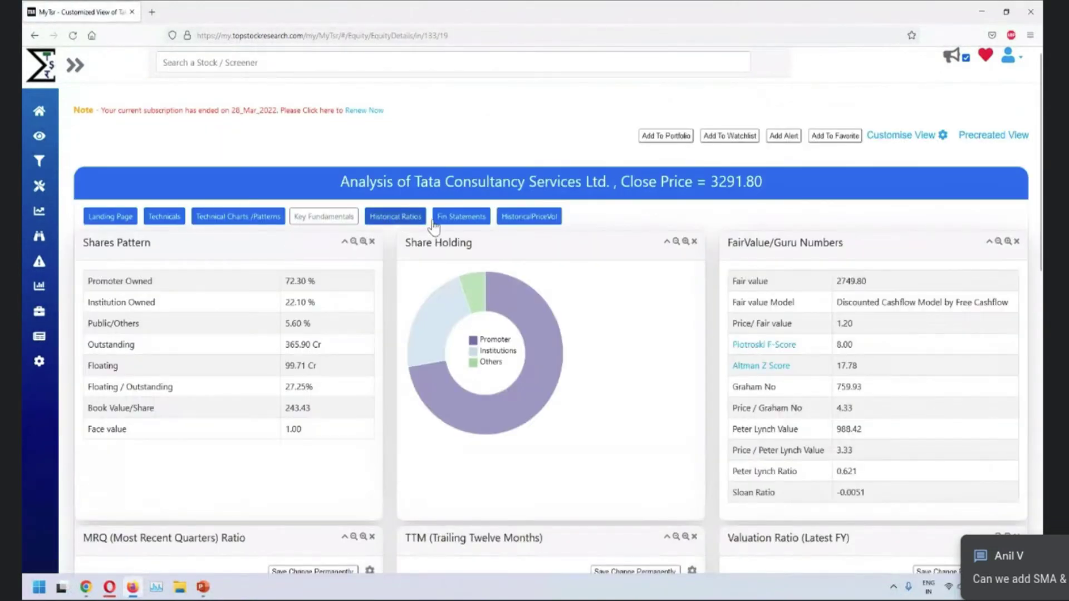
{"action": "left_click", "coordinate": [424, 220]}
{"action": "scroll", "coordinate": [244, 416], "scroll_direction": "down", "scroll_amount": 1}
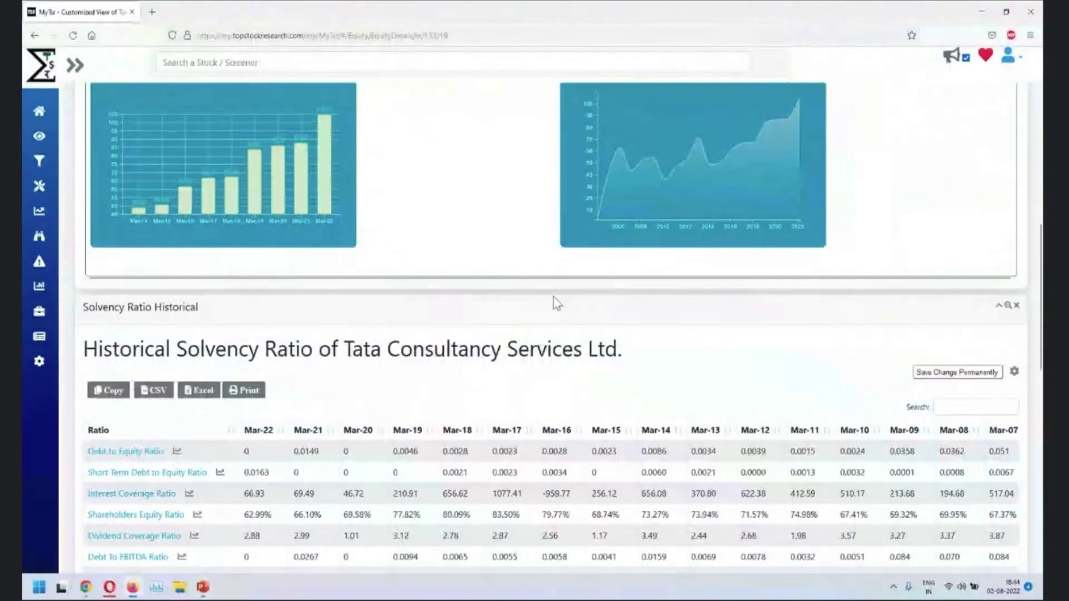
{"action": "scroll", "coordinate": [553, 303], "scroll_direction": "up", "scroll_amount": 10}
{"action": "left_click", "coordinate": [48, 293]}
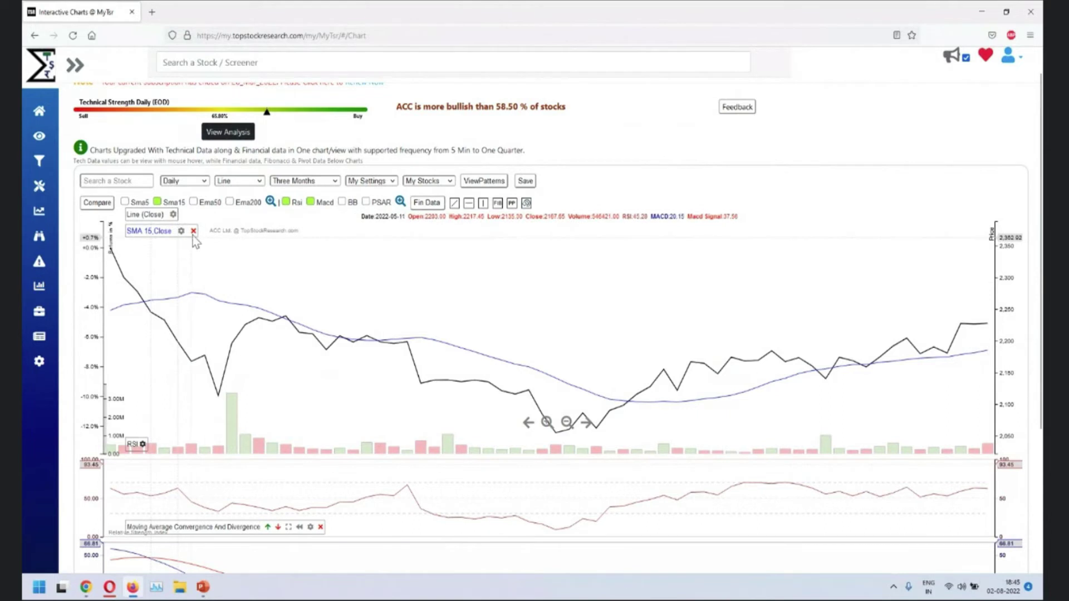
Step: Remove the SMA 15 line and the RSI and MACD panels, then open the Line (Close) settings
{"action": "left_click", "coordinate": [193, 231]}
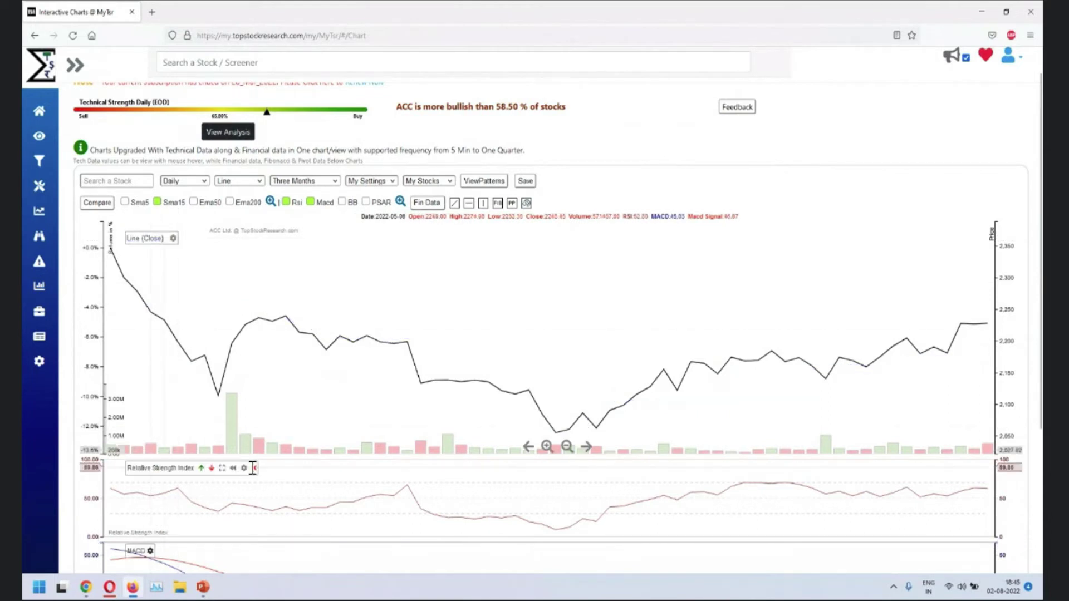
{"action": "left_click", "coordinate": [253, 469]}
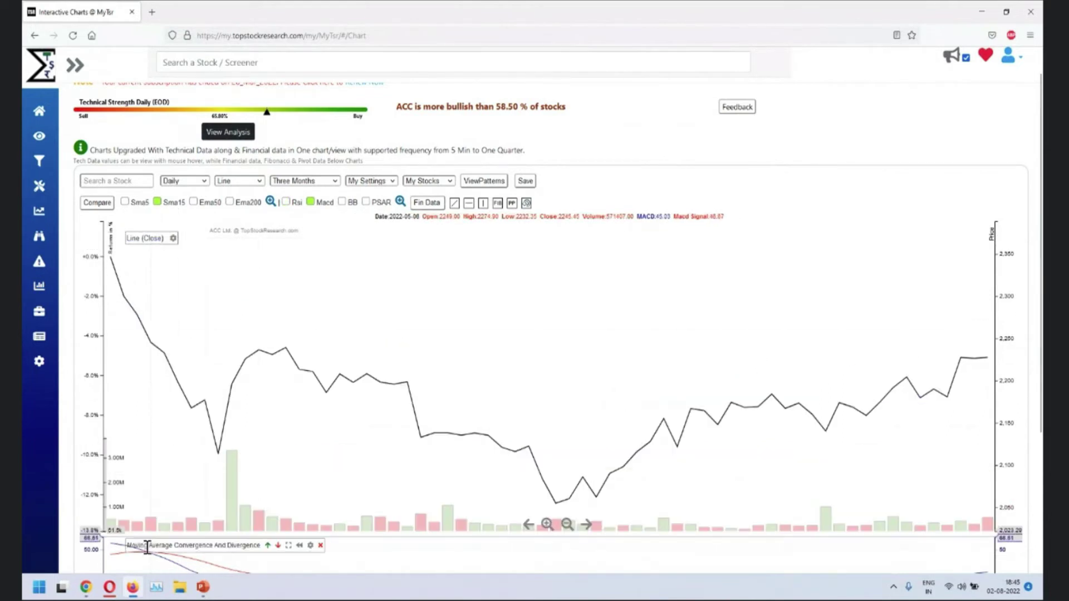
{"action": "left_click", "coordinate": [322, 545]}
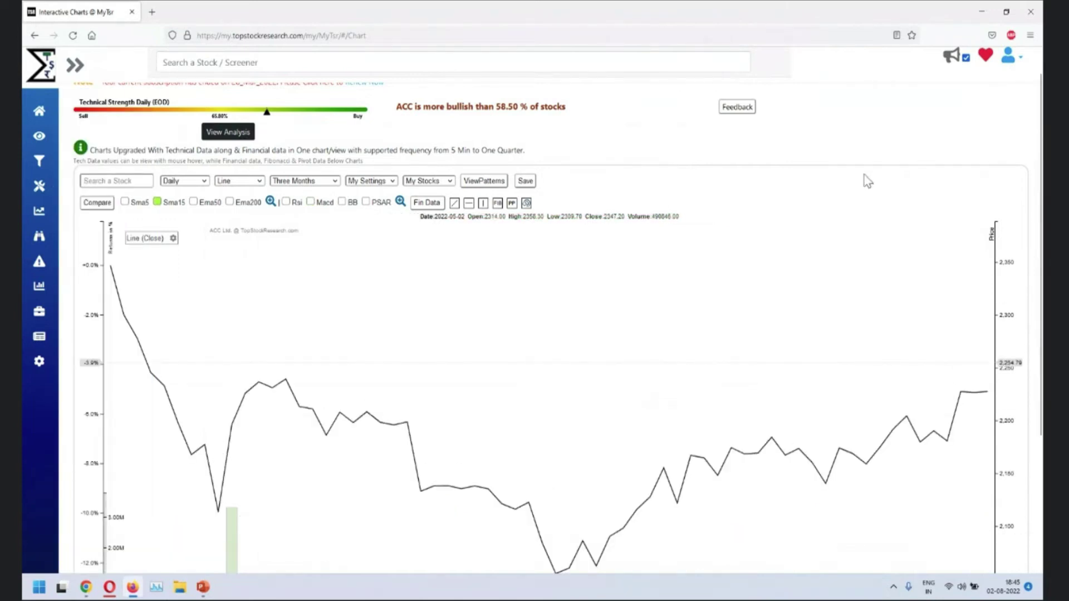
{"action": "left_click", "coordinate": [173, 239]}
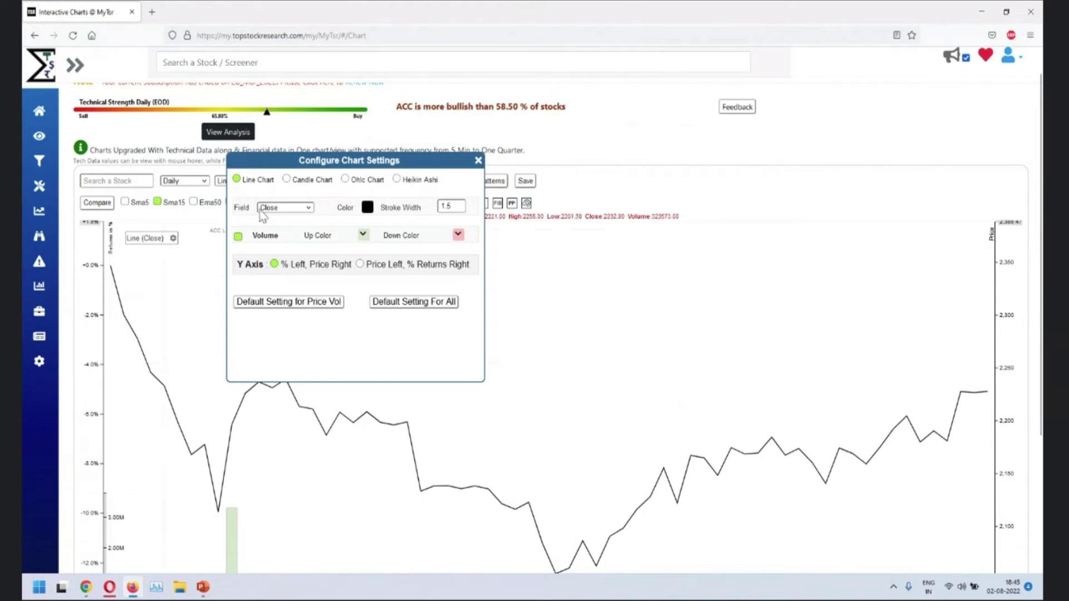
Step: Plot the price line on High, then Low, then back on Close
{"action": "left_click", "coordinate": [281, 208]}
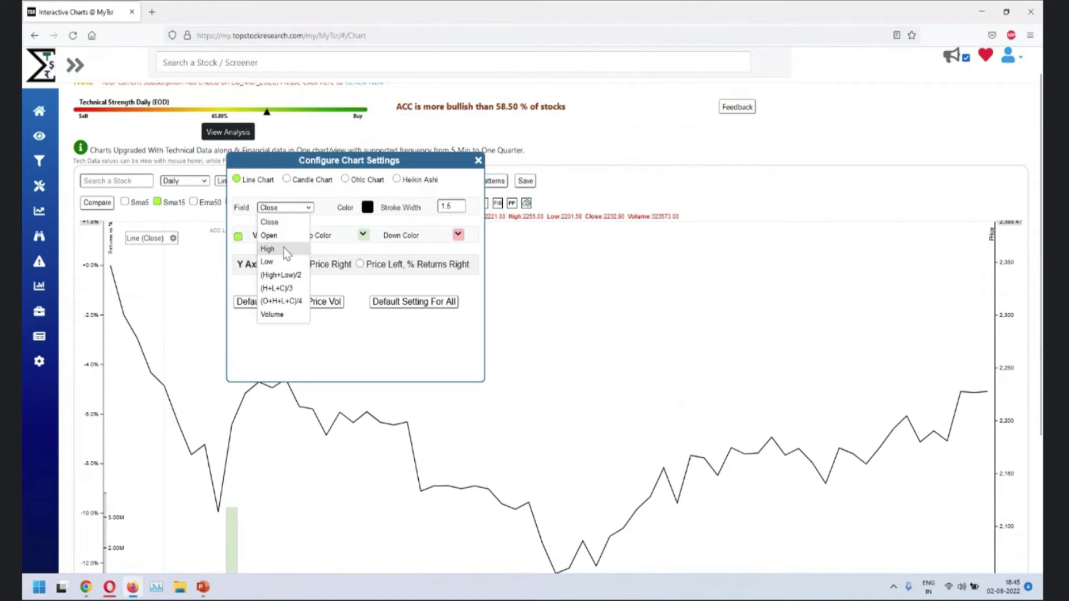
{"action": "left_click", "coordinate": [283, 249]}
{"action": "left_click", "coordinate": [283, 207]}
{"action": "left_click", "coordinate": [278, 265]}
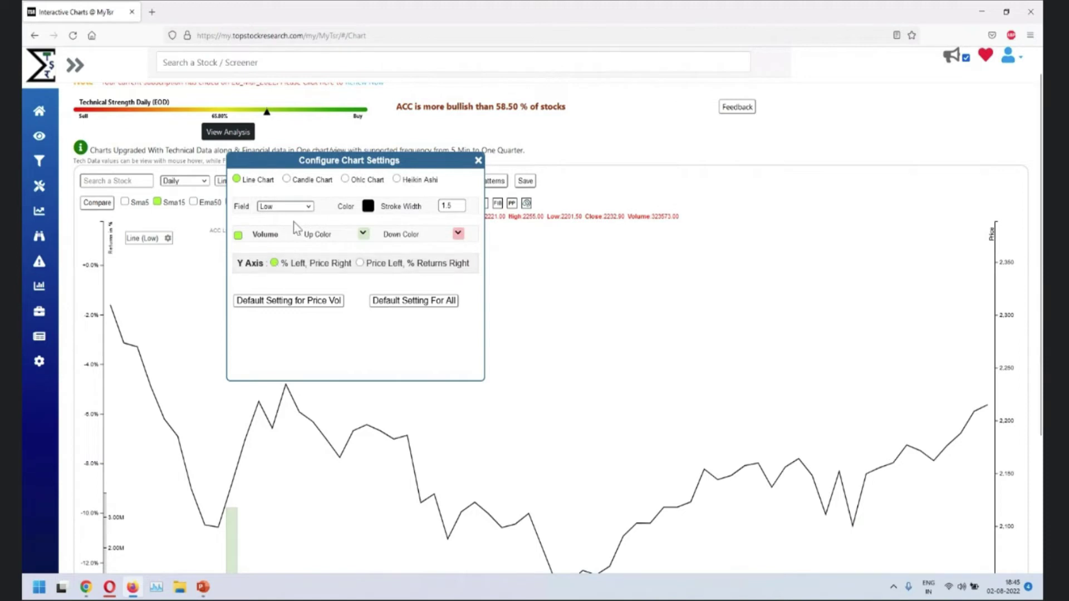
{"action": "left_click", "coordinate": [307, 209]}
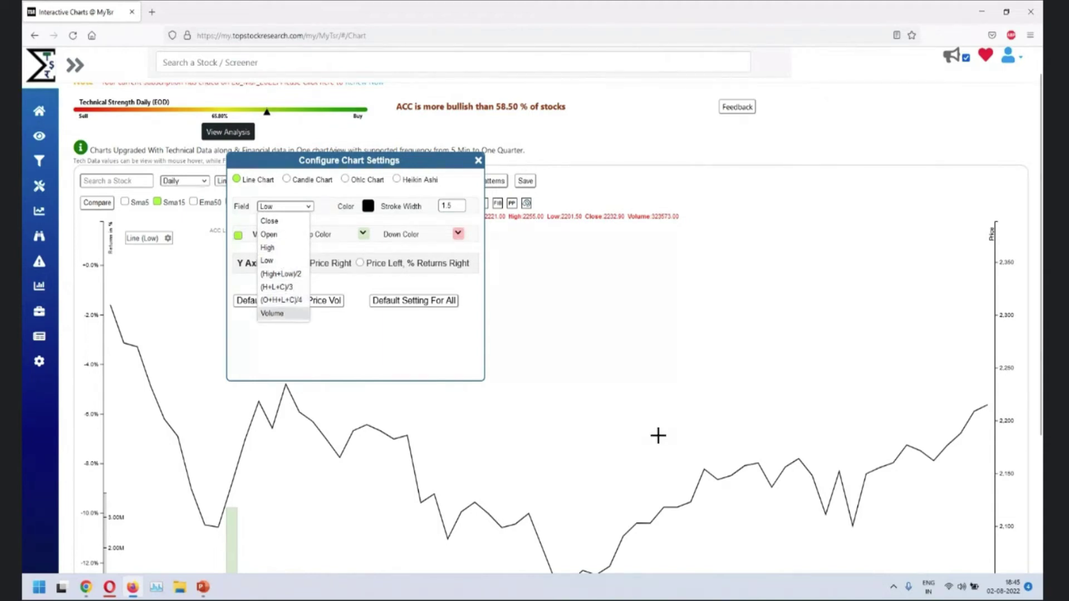
{"action": "left_click", "coordinate": [282, 222]}
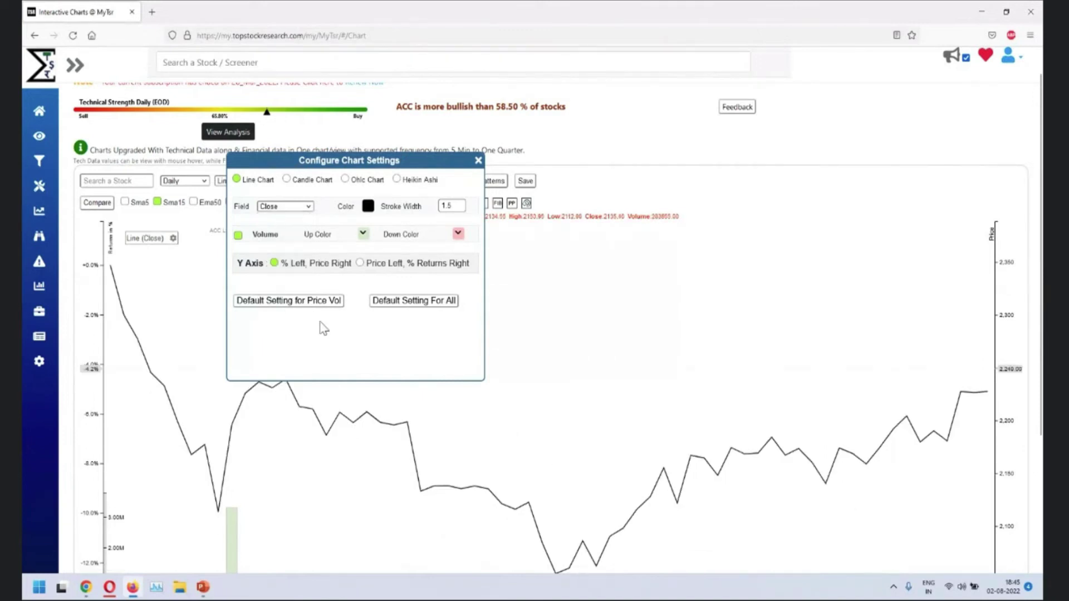
Step: Plot the line on the (O+H+L+C)/4 average, then on Volume
{"action": "left_click", "coordinate": [295, 209]}
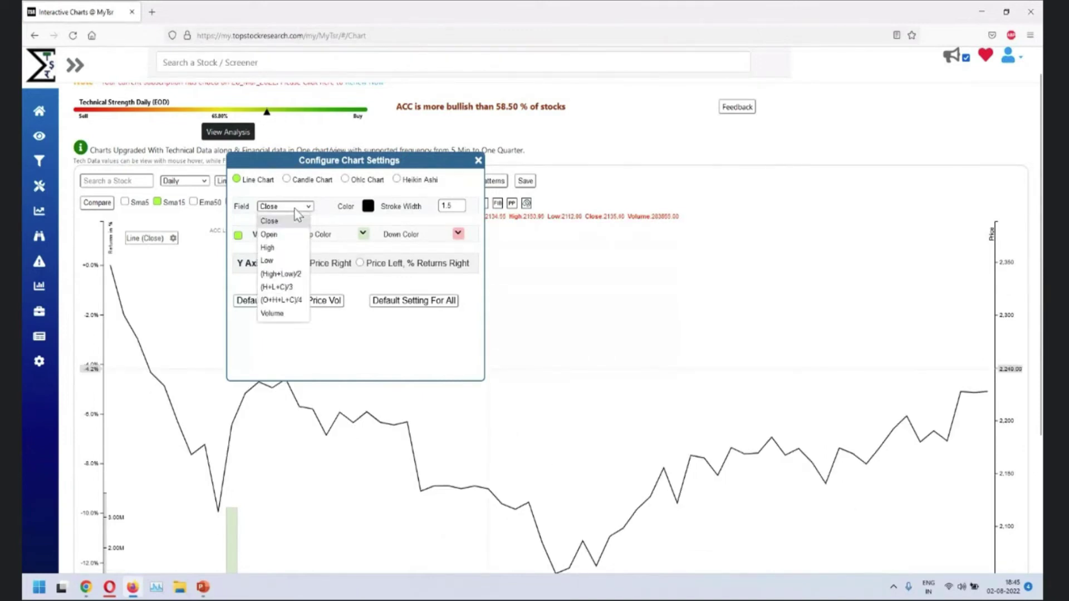
{"action": "left_click", "coordinate": [282, 301]}
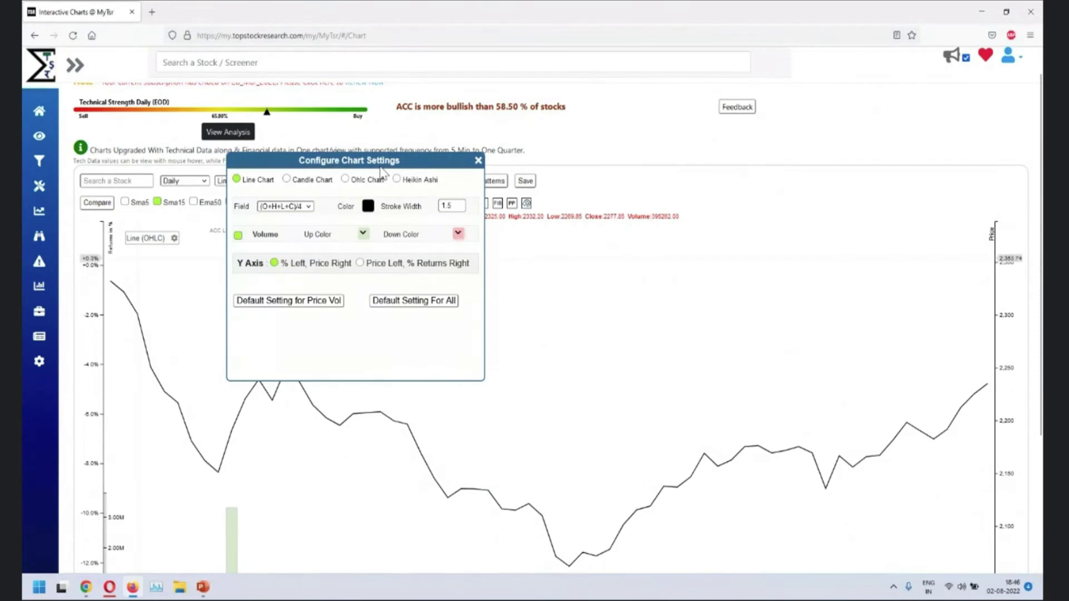
{"action": "left_click", "coordinate": [305, 207]}
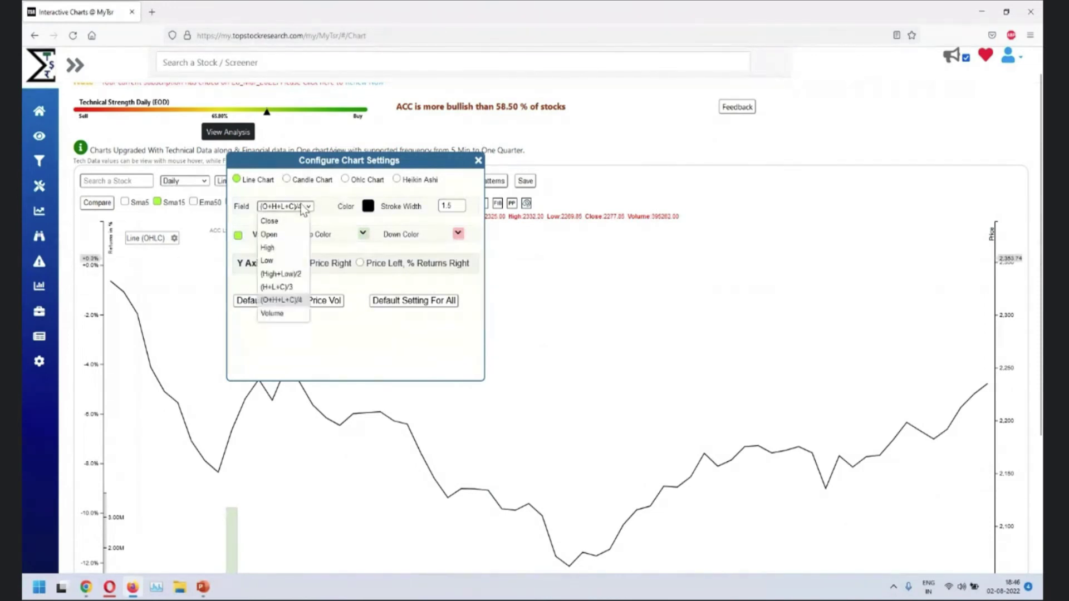
{"action": "left_click", "coordinate": [290, 315]}
{"action": "scroll", "coordinate": [1026, 346], "scroll_direction": "down", "scroll_amount": 3}
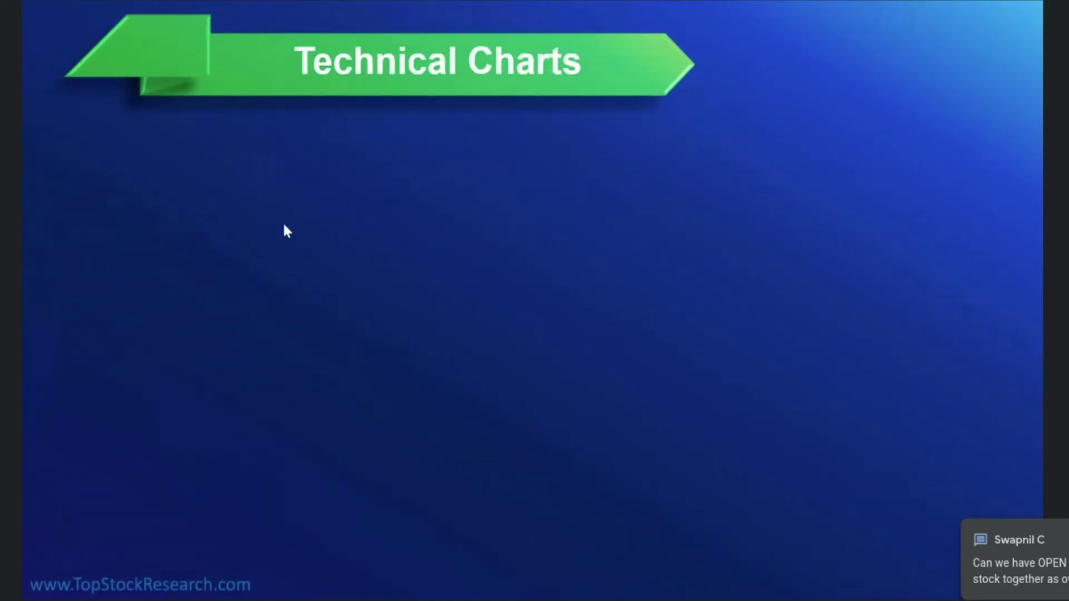
{"action": "key", "text": "Right"}
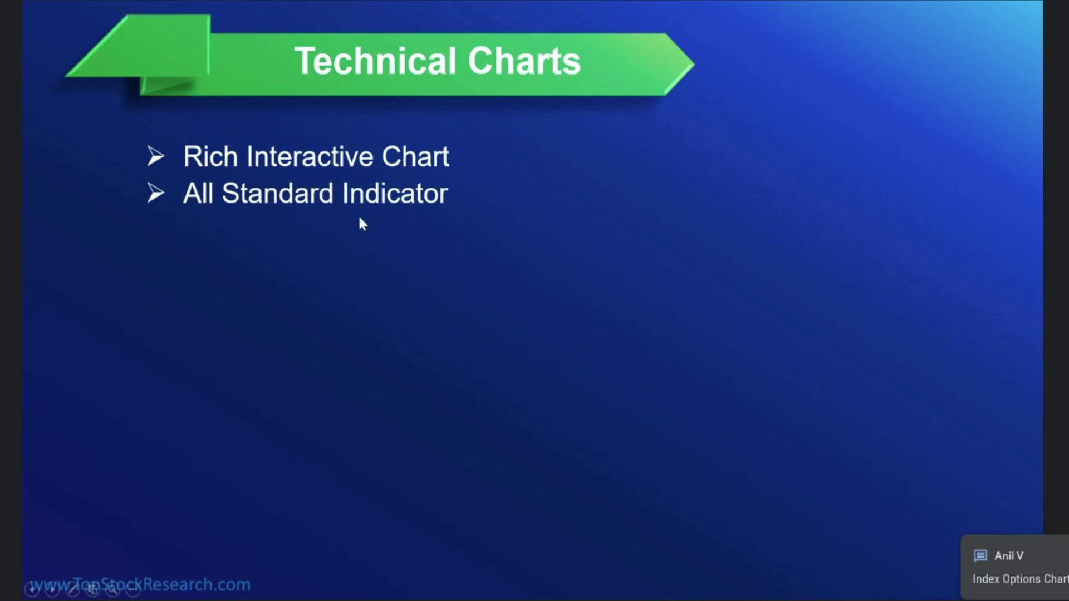
Step: Advance to the Technical Charts slide and reveal the Customize Indicators bullet
{"action": "key", "text": "Right"}
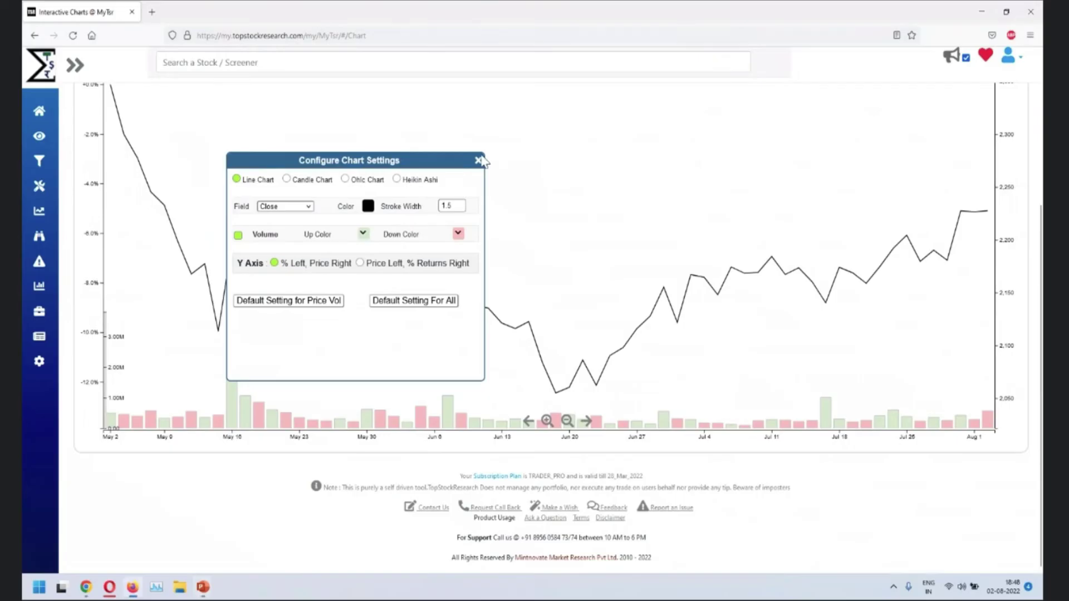
Step: Close the chart settings and add a 50-period SMA on the Close price
{"action": "left_click", "coordinate": [478, 160]}
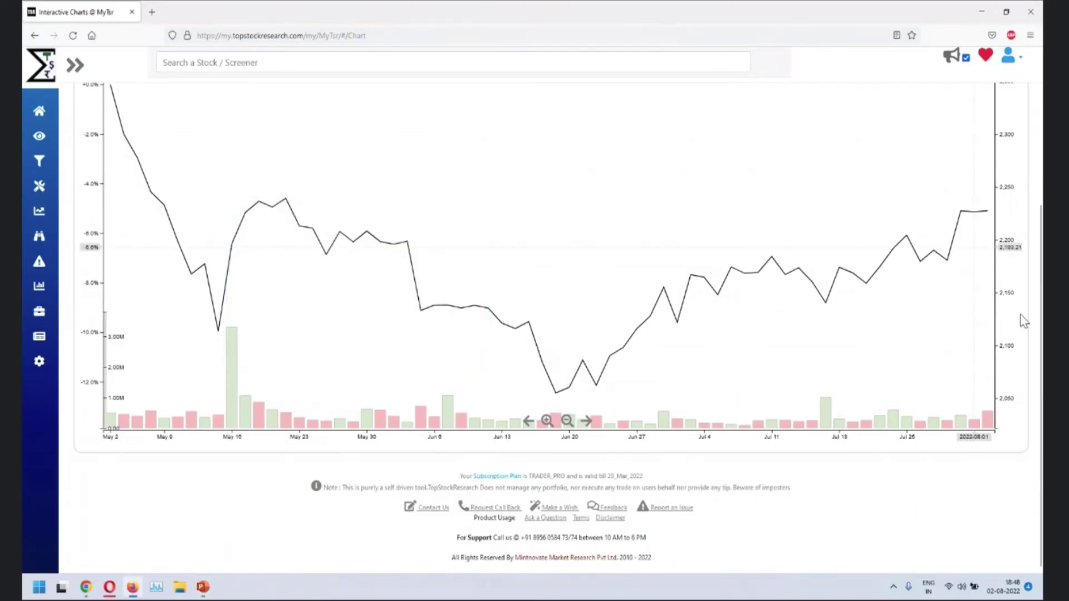
{"action": "scroll", "coordinate": [1021, 315], "scroll_direction": "up", "scroll_amount": 3}
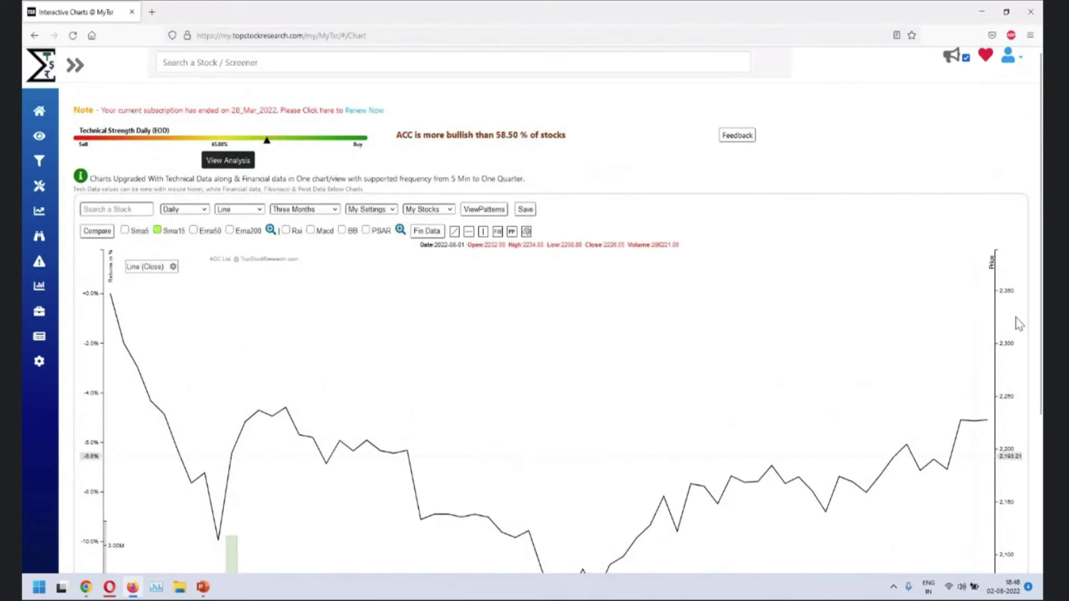
{"action": "left_click", "coordinate": [270, 230]}
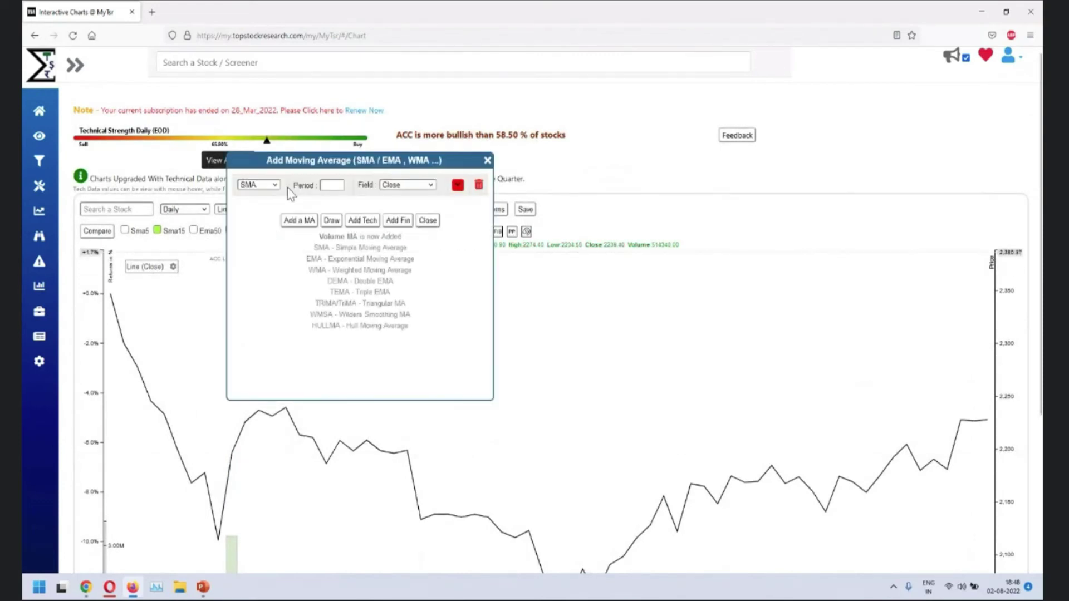
{"action": "left_click", "coordinate": [270, 186]}
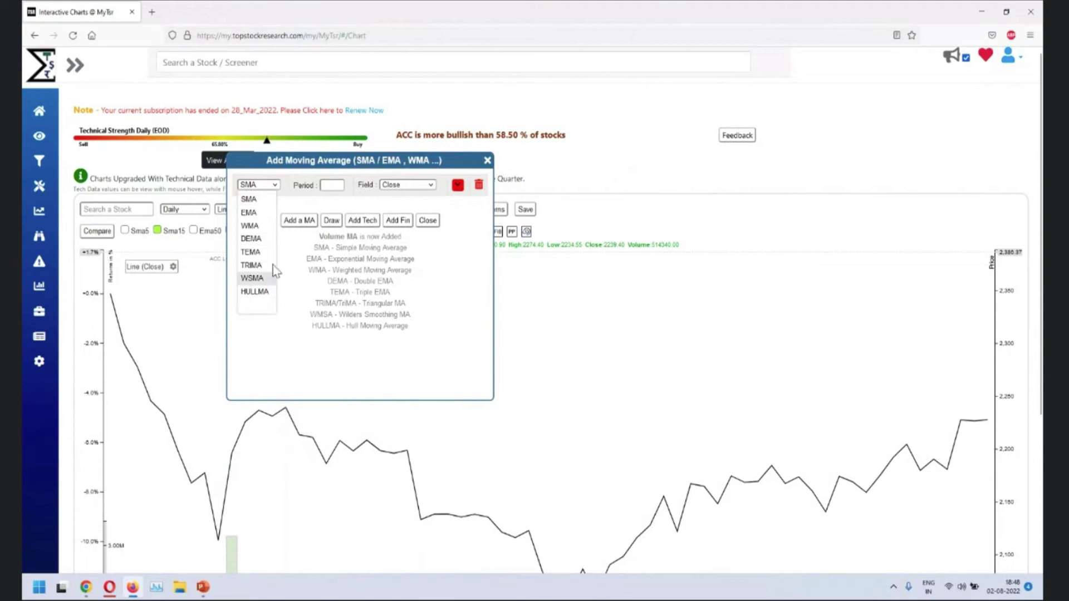
{"action": "left_click", "coordinate": [340, 187]}
{"action": "left_click", "coordinate": [406, 186]}
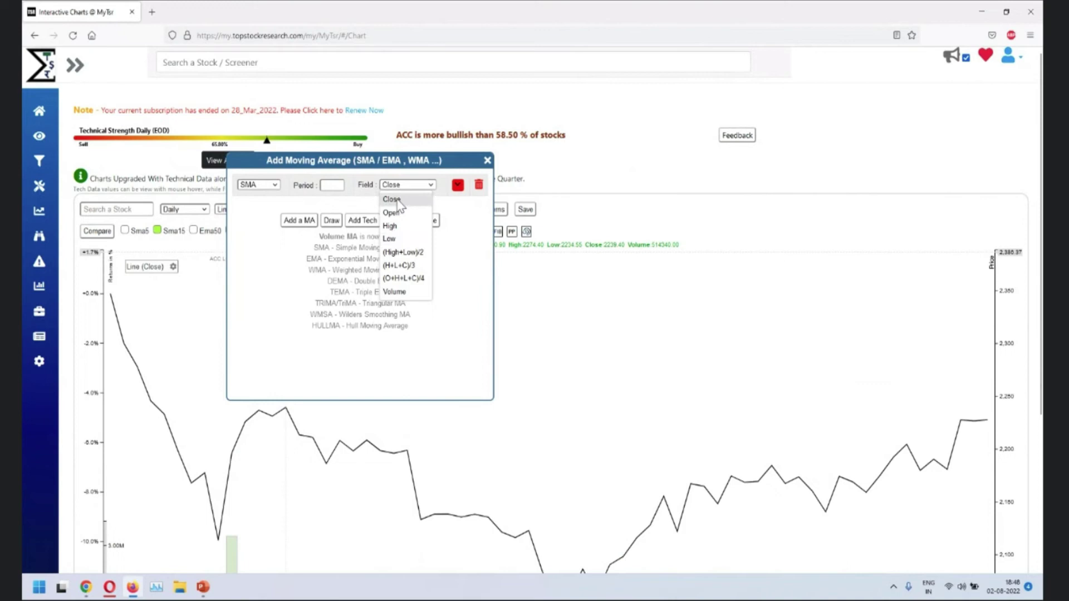
{"action": "left_click", "coordinate": [393, 199]}
{"action": "left_click", "coordinate": [339, 185]}
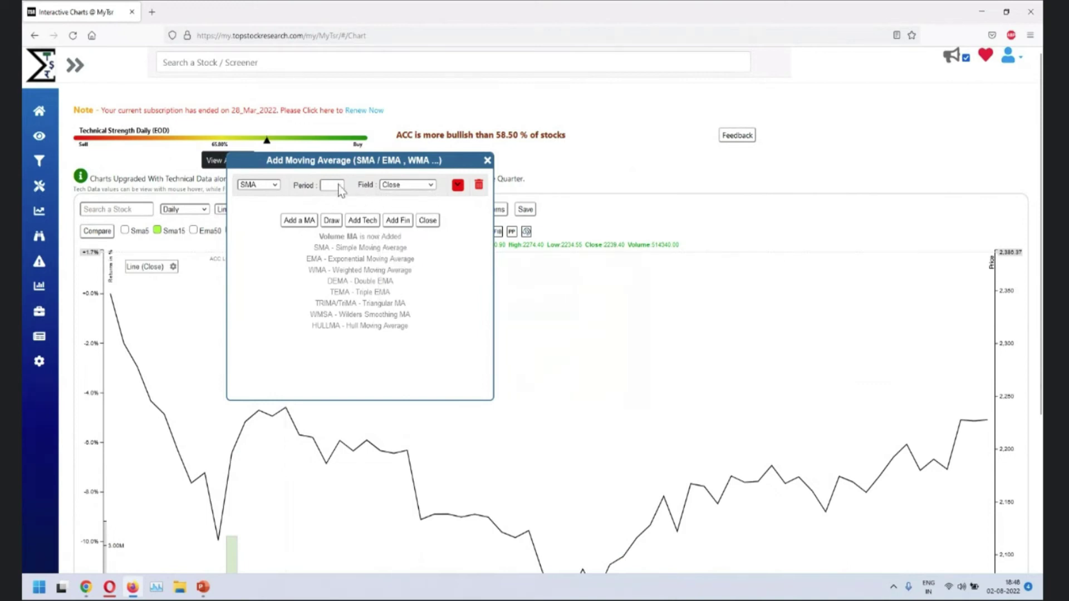
{"action": "type", "text": "50"}
{"action": "key", "text": "Return"}
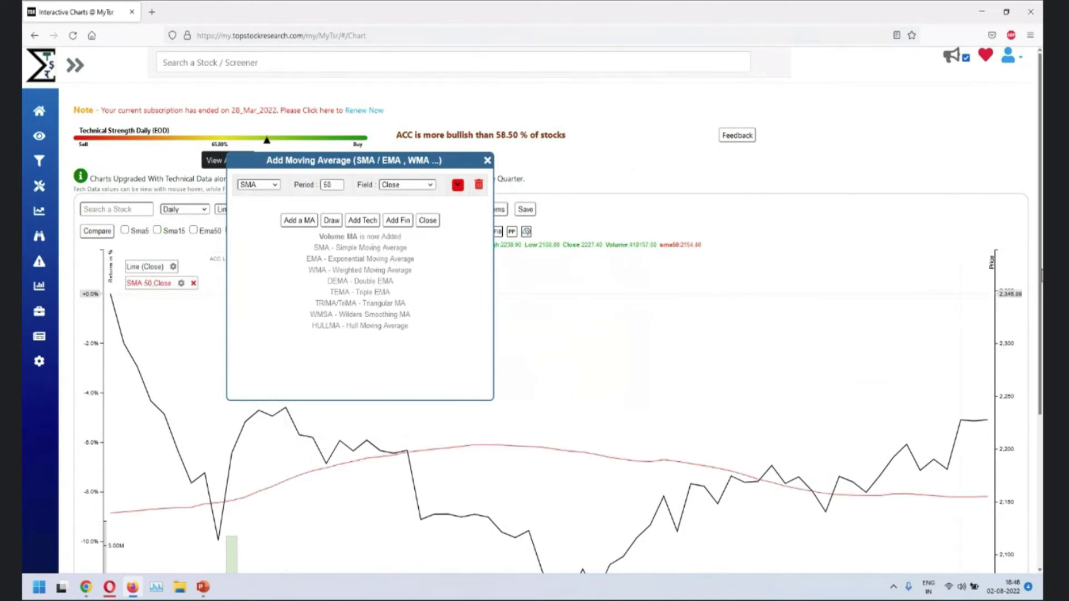
{"action": "scroll", "coordinate": [1039, 277], "scroll_direction": "down", "scroll_amount": 2}
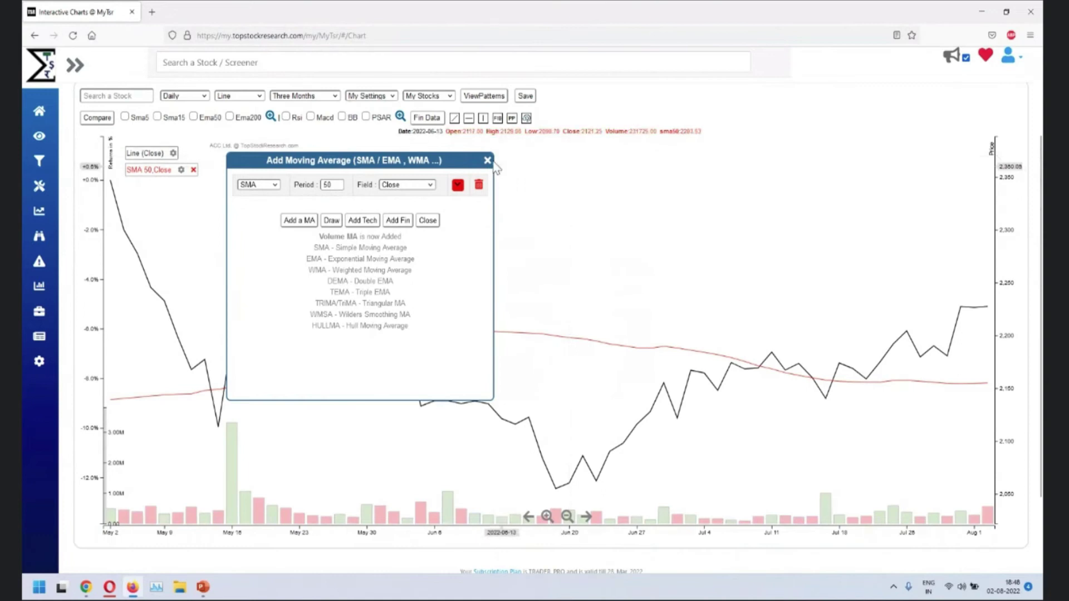
{"action": "left_click", "coordinate": [488, 161]}
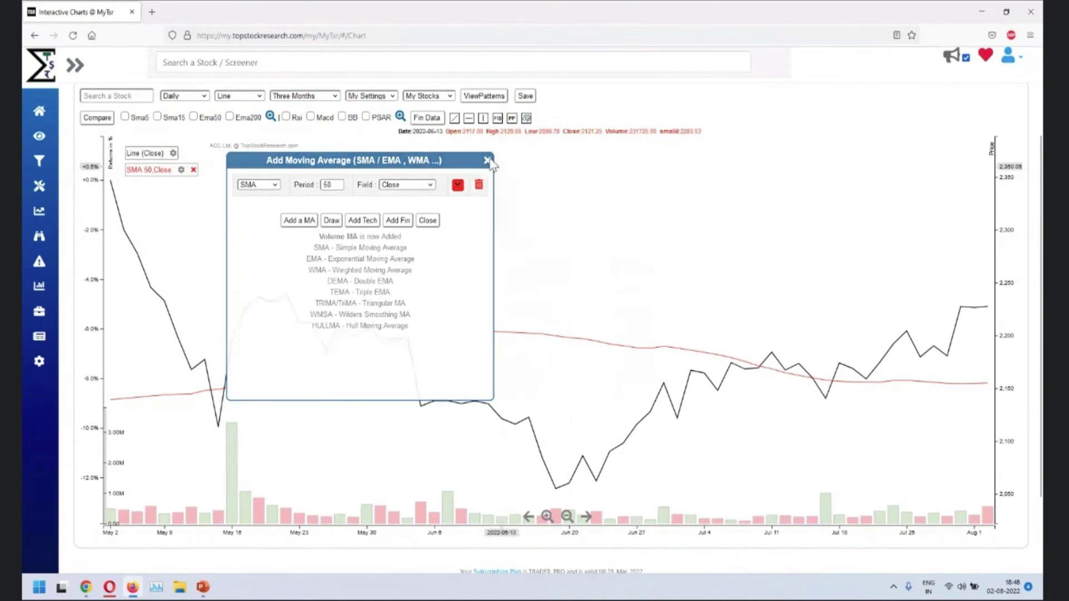
Step: Add Bollinger Bands (20,2) plus MACD (12,26,9) and Williams %R (14) panels
{"action": "left_click", "coordinate": [399, 117]}
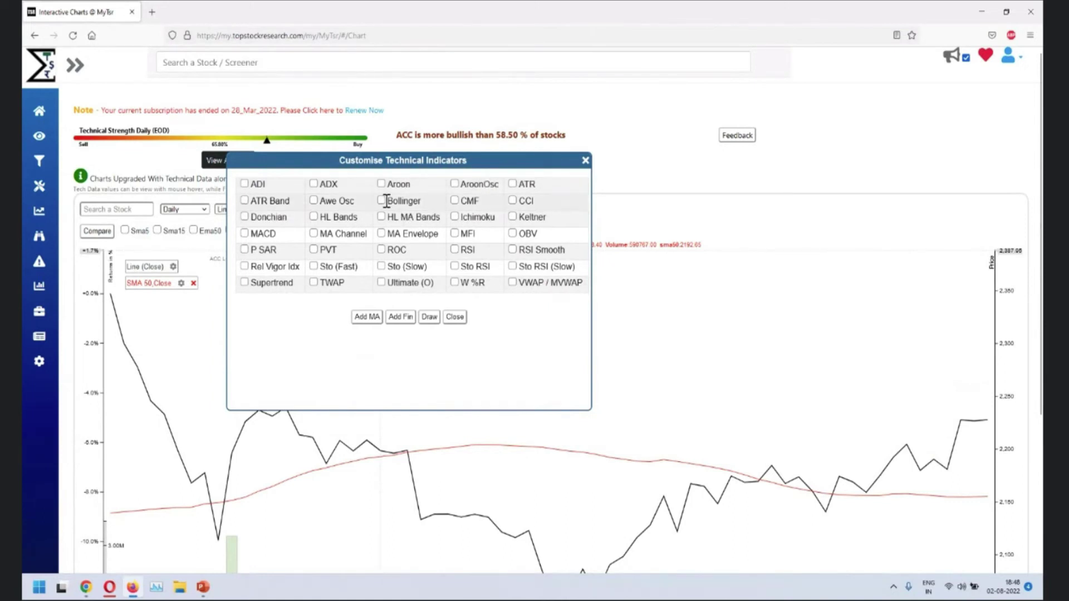
{"action": "left_click", "coordinate": [381, 201]}
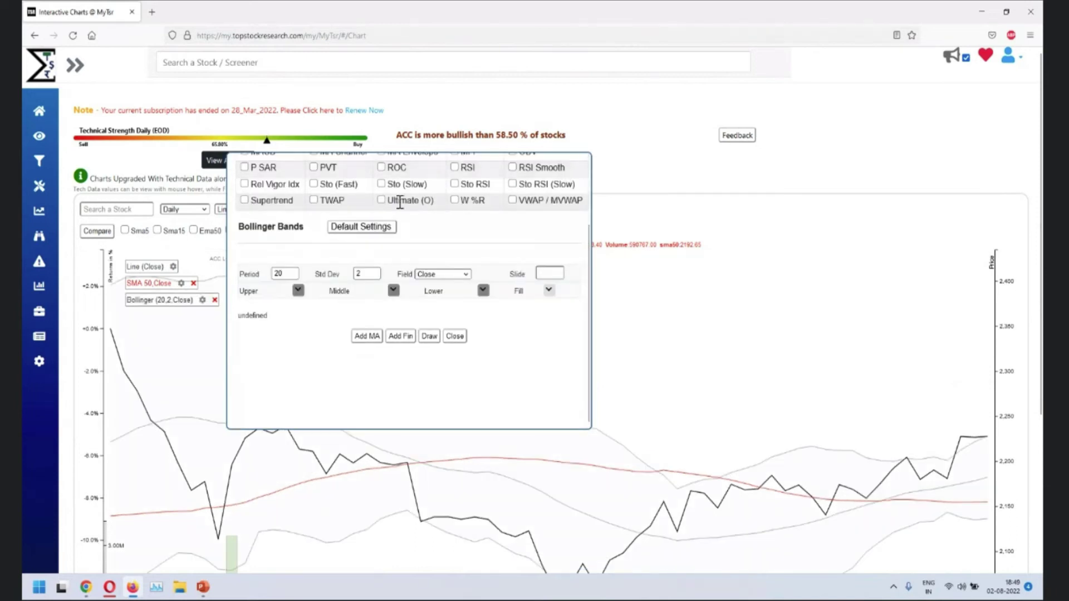
{"action": "scroll", "coordinate": [404, 234], "scroll_direction": "up", "scroll_amount": 3}
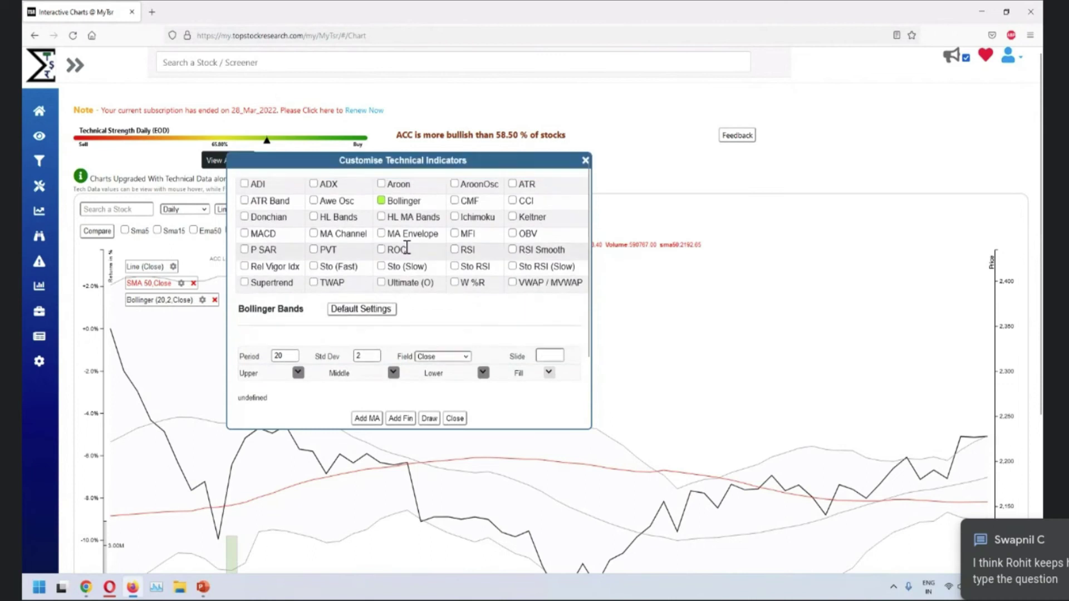
{"action": "left_click", "coordinate": [259, 234]}
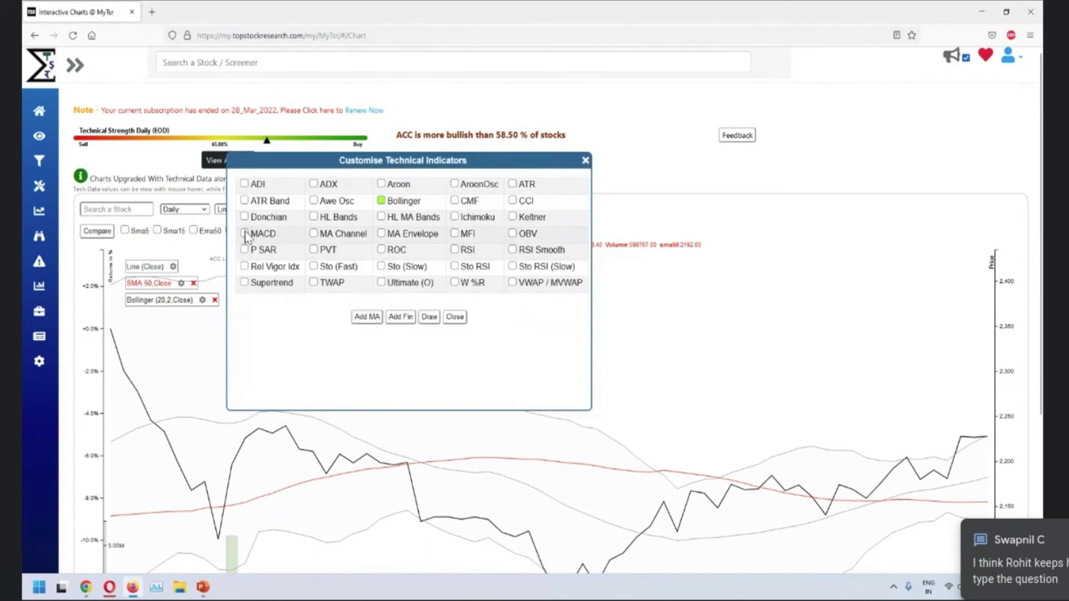
{"action": "left_click", "coordinate": [245, 234]}
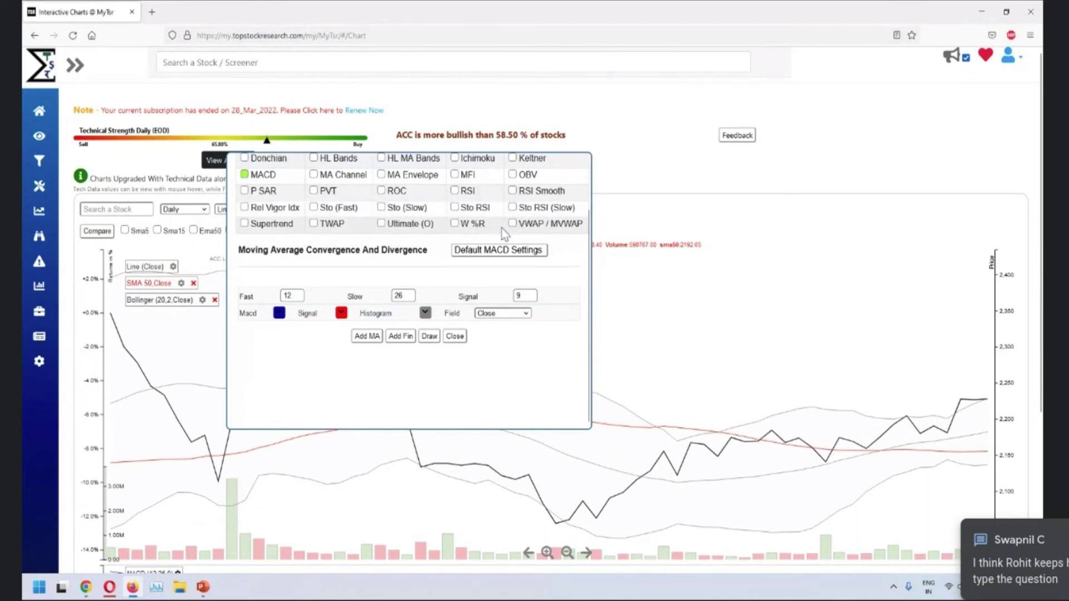
{"action": "left_click", "coordinate": [455, 223]}
{"action": "scroll", "coordinate": [852, 537], "scroll_direction": "down", "scroll_amount": 2}
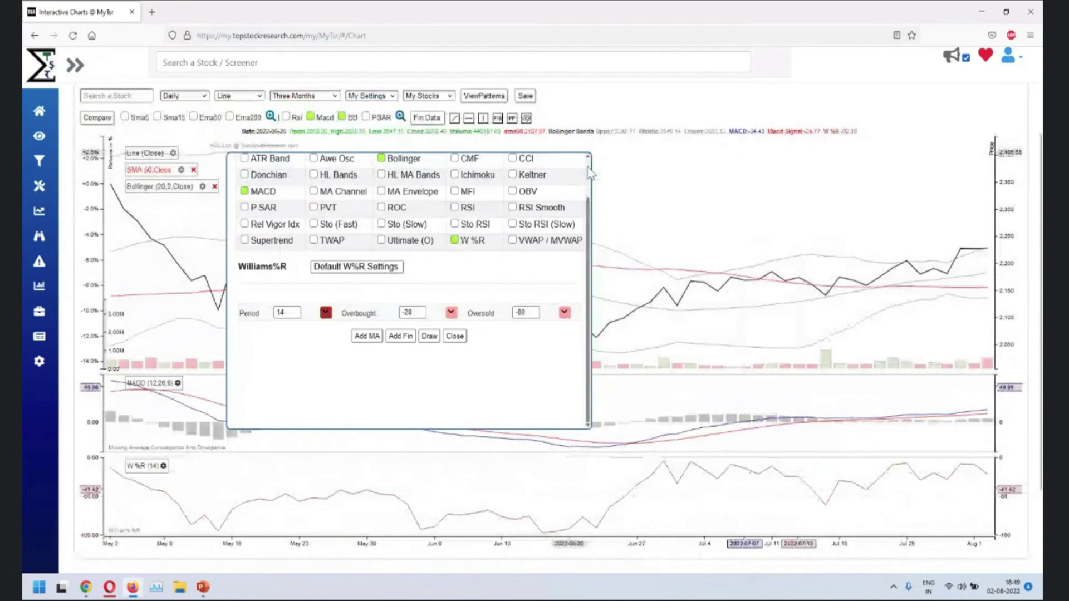
{"action": "scroll", "coordinate": [581, 167], "scroll_direction": "up", "scroll_amount": 2}
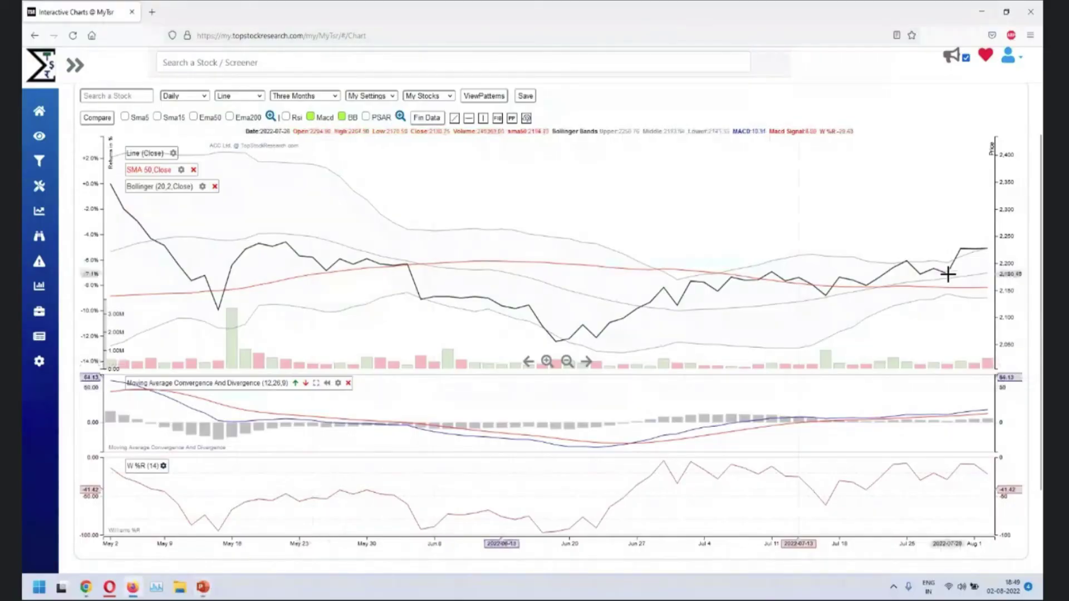
Step: Review the Williams %R settings, then scroll to the Williams %R (14) panel below MACD
{"action": "scroll", "coordinate": [1021, 271], "scroll_direction": "down", "scroll_amount": 2}
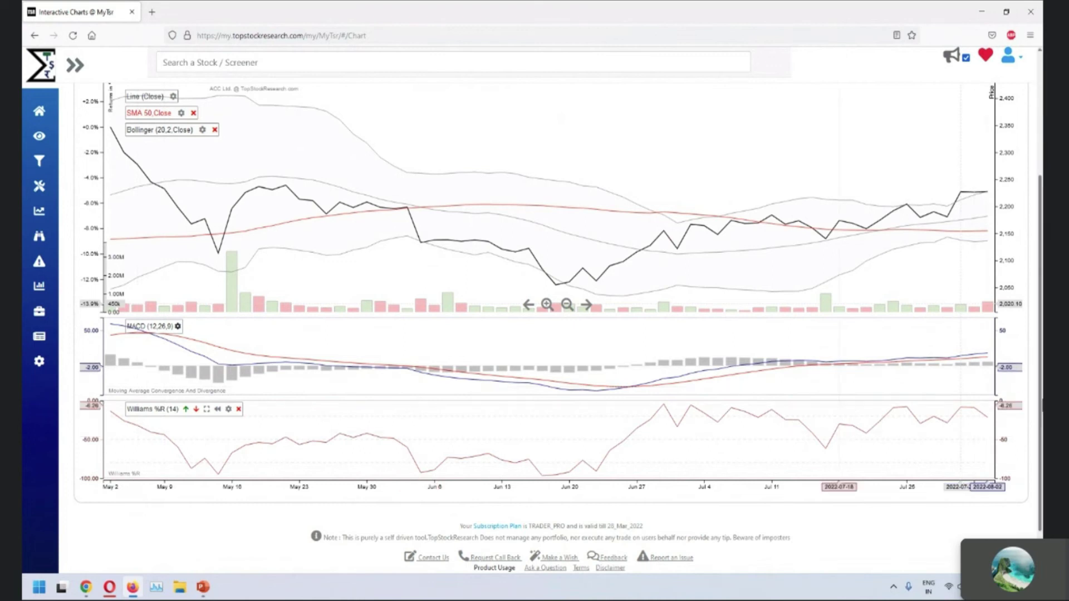
{"action": "scroll", "coordinate": [1040, 412], "scroll_direction": "up", "scroll_amount": 2}
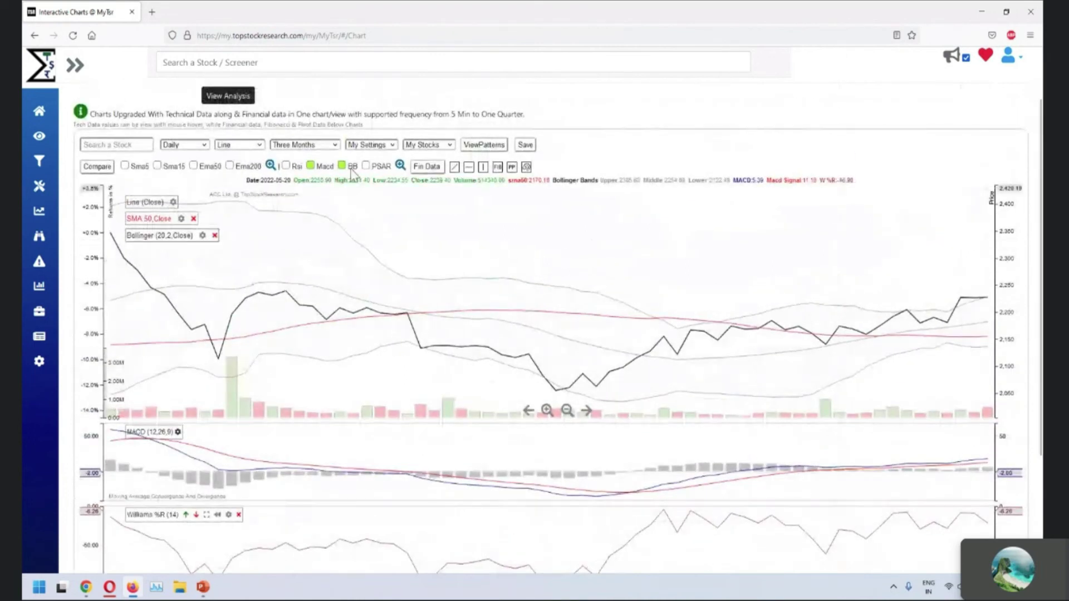
{"action": "left_click", "coordinate": [401, 167]}
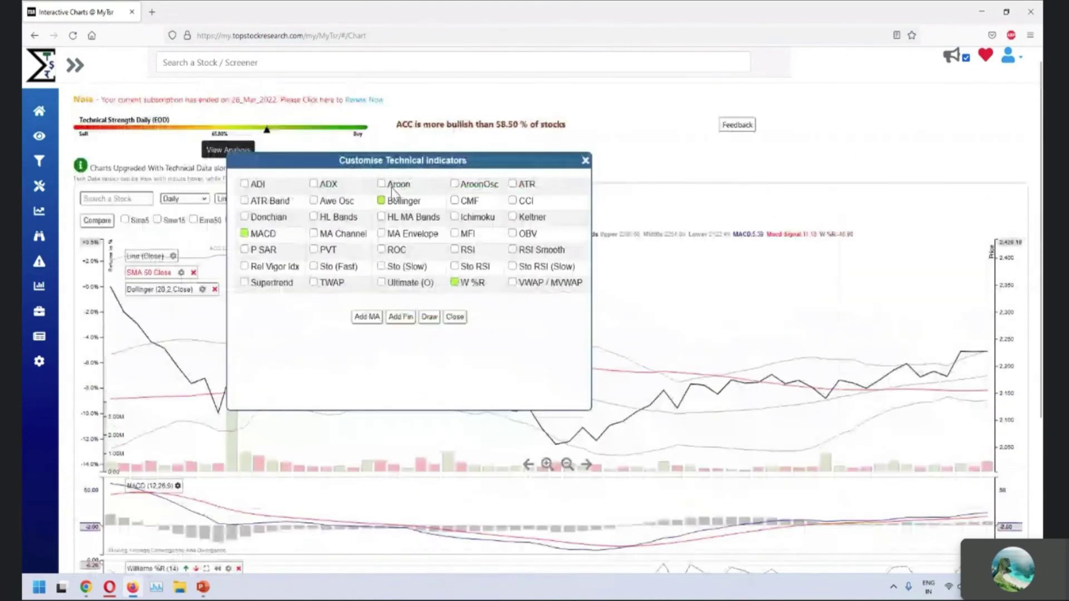
{"action": "scroll", "coordinate": [475, 283], "scroll_direction": "down", "scroll_amount": 1}
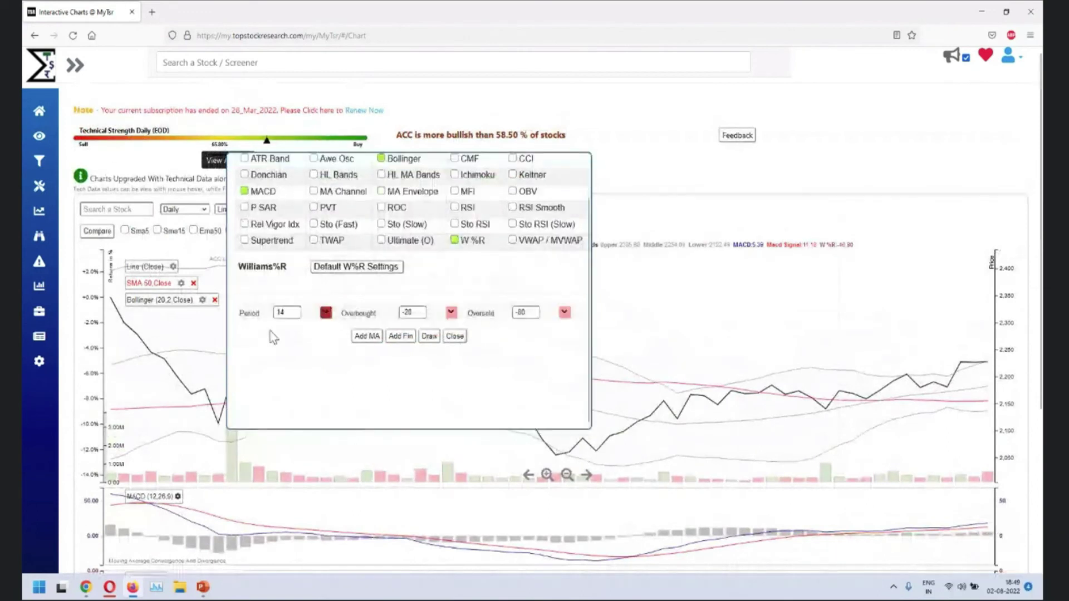
{"action": "scroll", "coordinate": [591, 174], "scroll_direction": "up", "scroll_amount": 1}
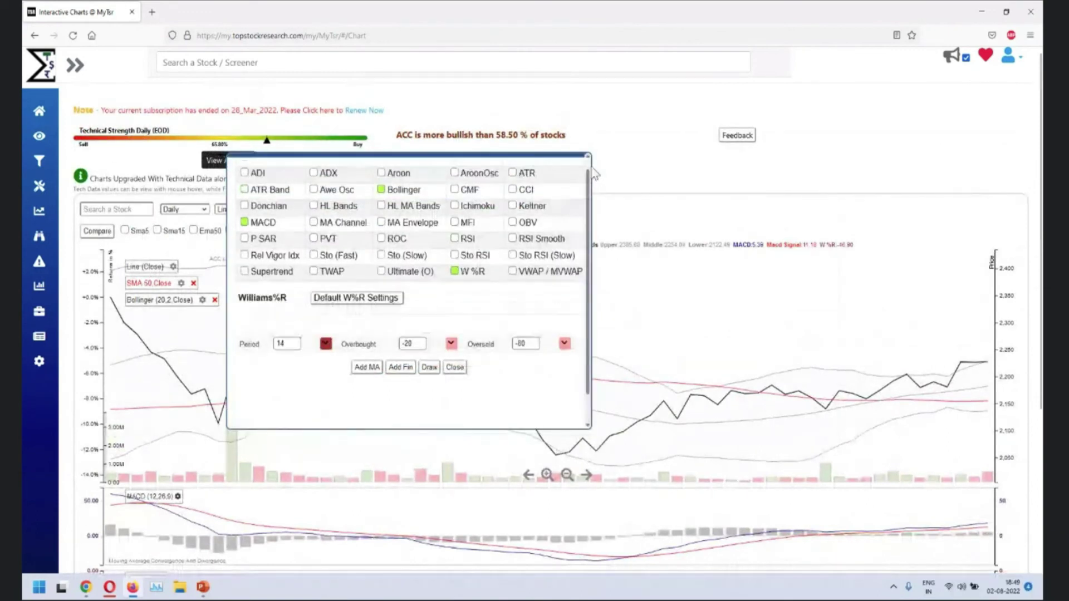
{"action": "left_click", "coordinate": [596, 170]}
{"action": "scroll", "coordinate": [124, 387], "scroll_direction": "down", "scroll_amount": 4}
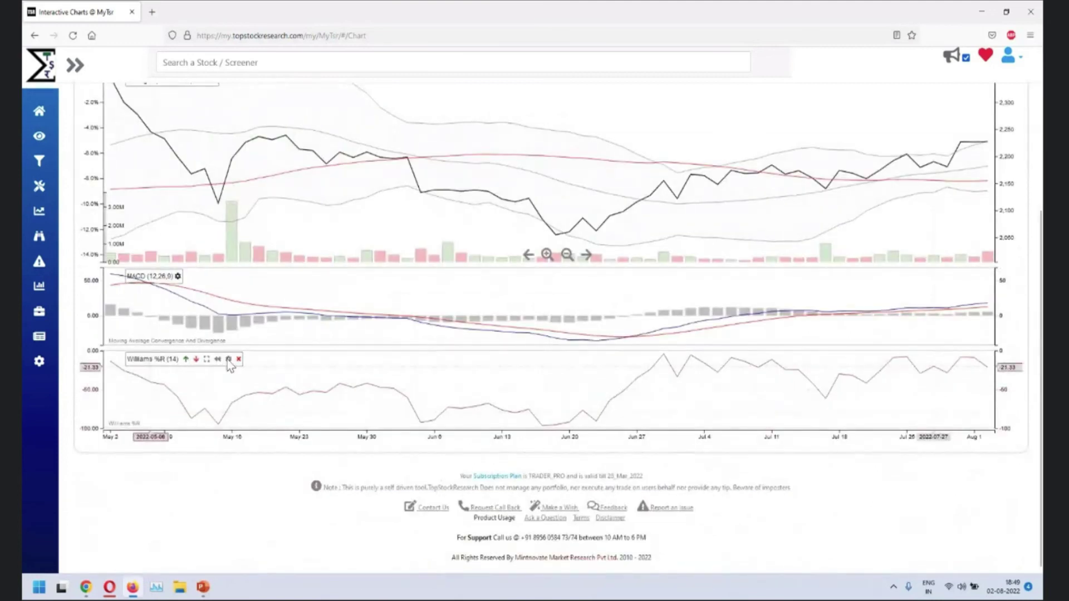
Step: Change the Williams %R period from 14 to 9
{"action": "left_click", "coordinate": [228, 359]}
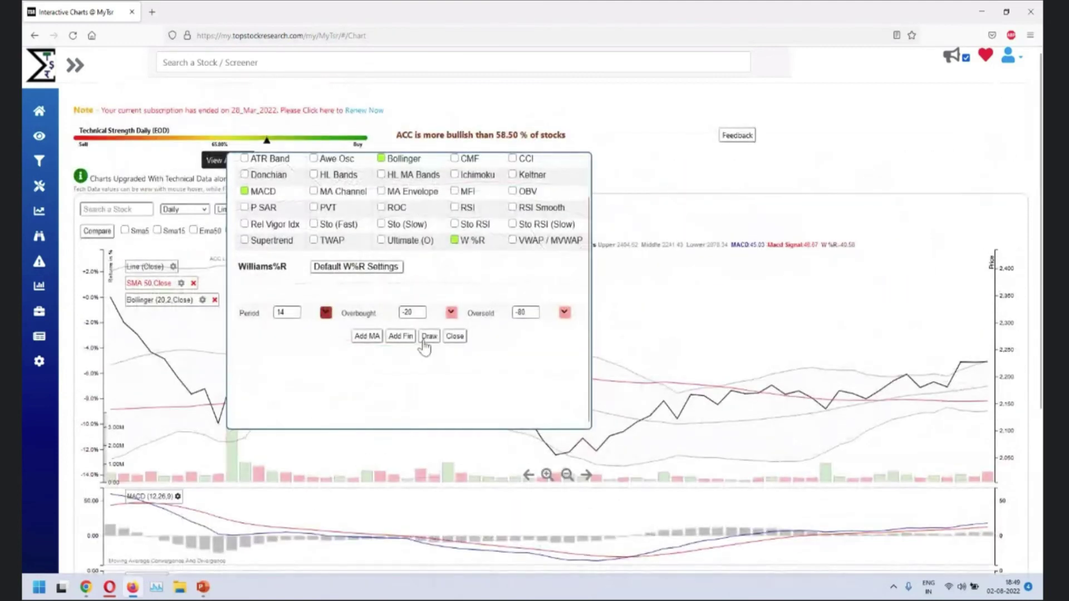
{"action": "double_click", "coordinate": [290, 314]}
{"action": "type", "text": "9"}
{"action": "scroll", "coordinate": [979, 390], "scroll_direction": "down", "scroll_amount": 2}
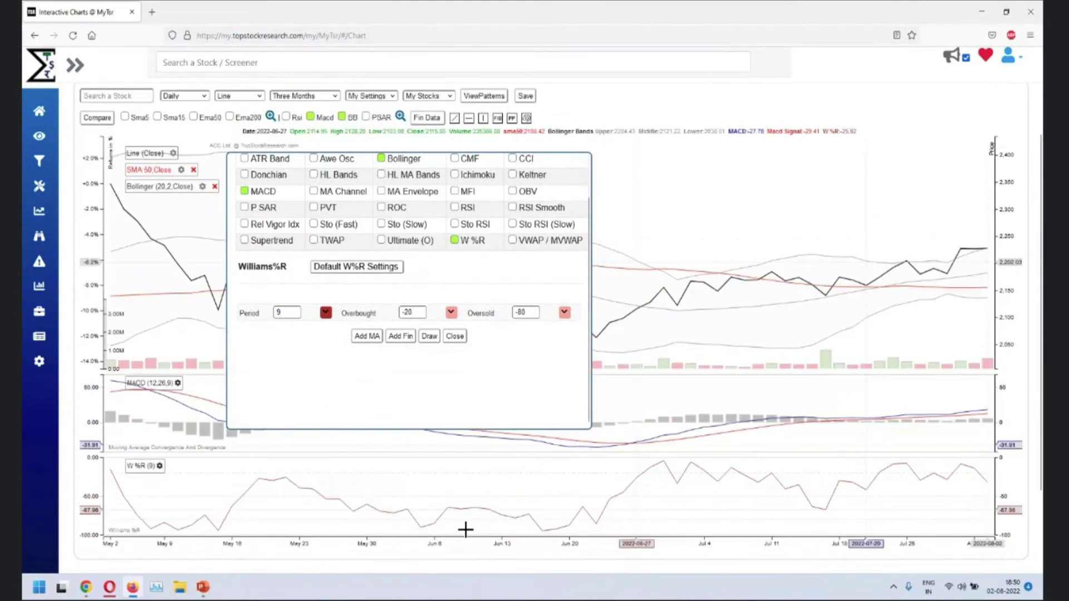
Step: Set the Williams %R period back to 14 and redraw it
{"action": "mouse_move", "coordinate": [179, 468]}
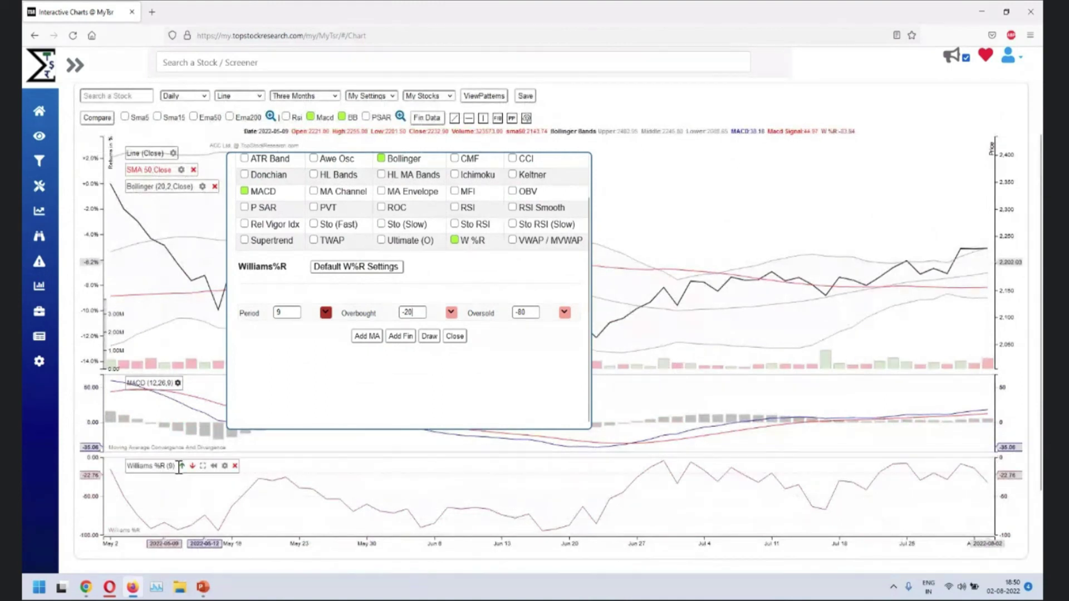
{"action": "type", "text": "14"}
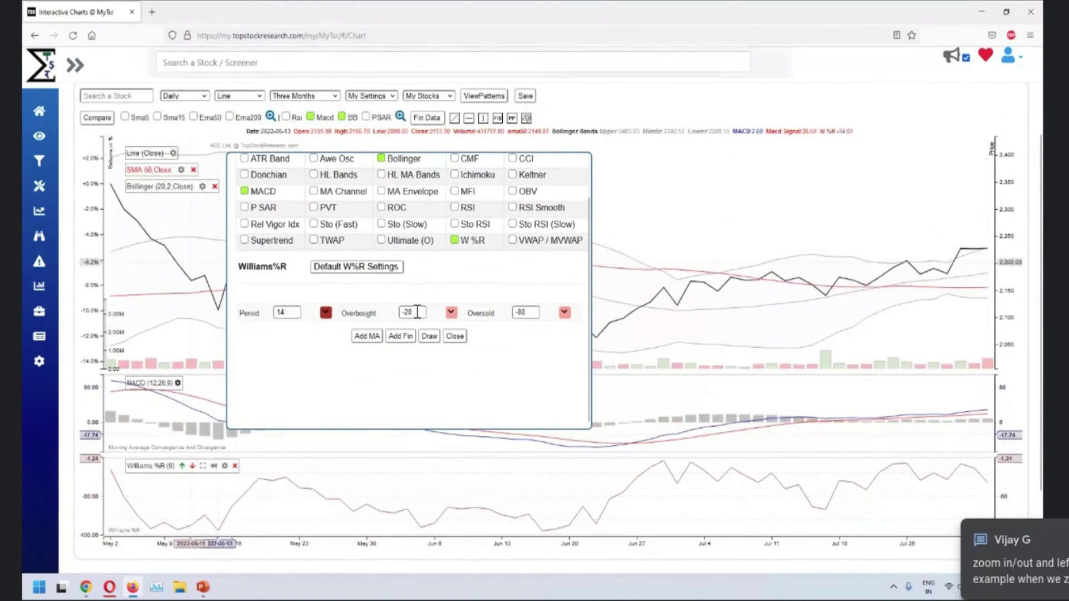
{"action": "left_click", "coordinate": [418, 313]}
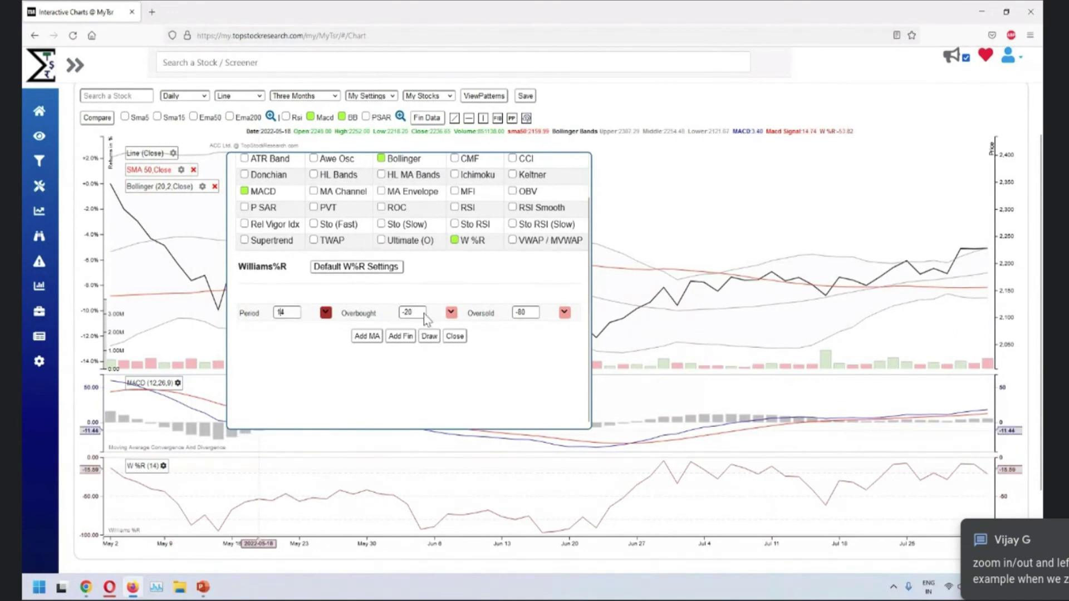
Step: Edit the Williams %R overbought threshold to -30
{"action": "left_click", "coordinate": [405, 312]}
{"action": "key", "text": "Delete"}
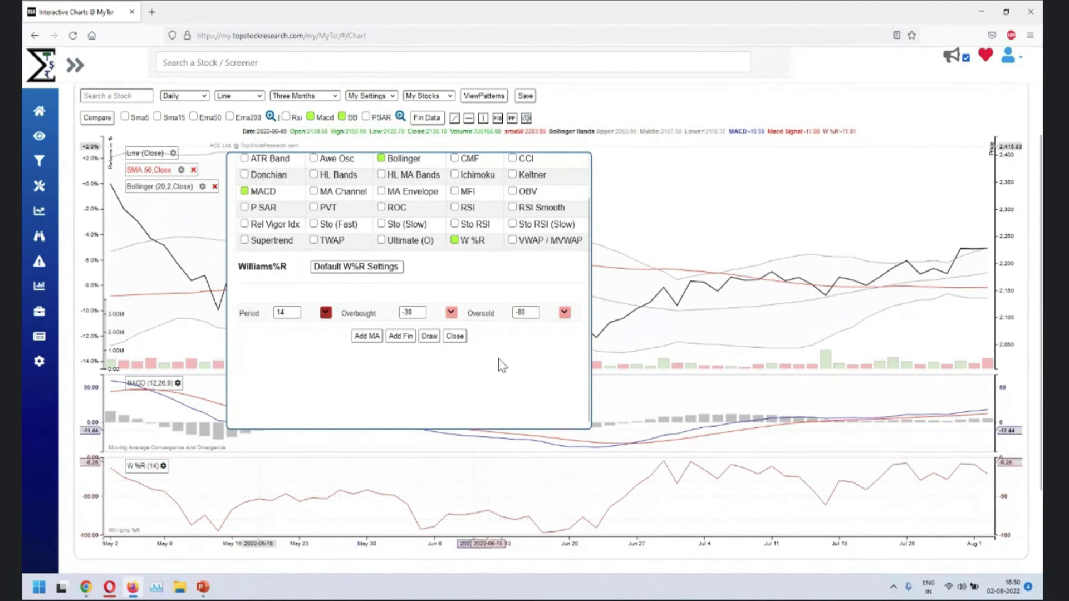
{"action": "key", "text": "alt+Tab"}
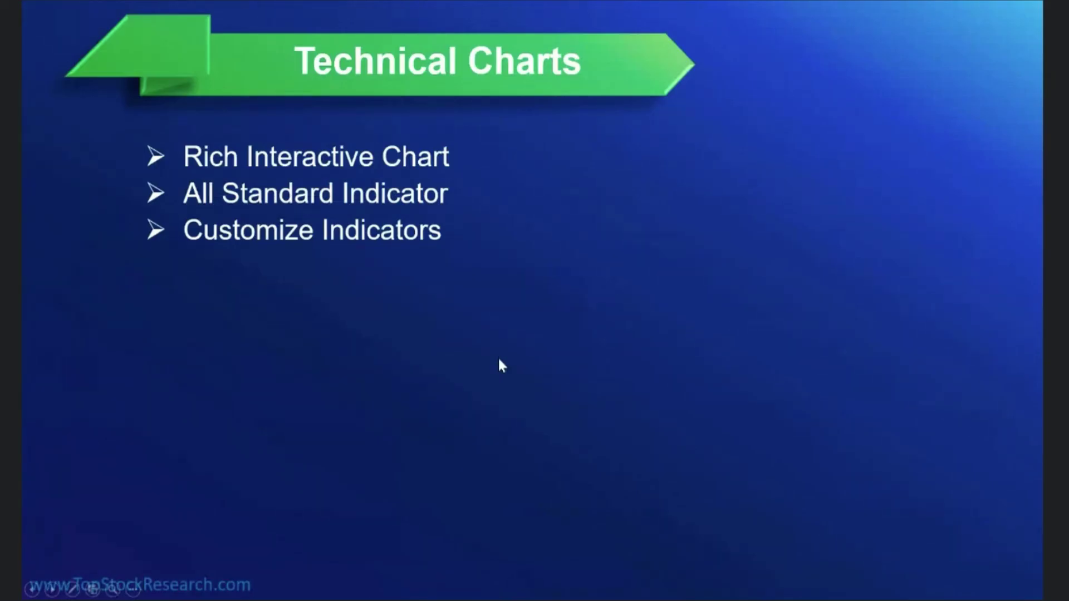
{"action": "key", "text": "alt+Tab"}
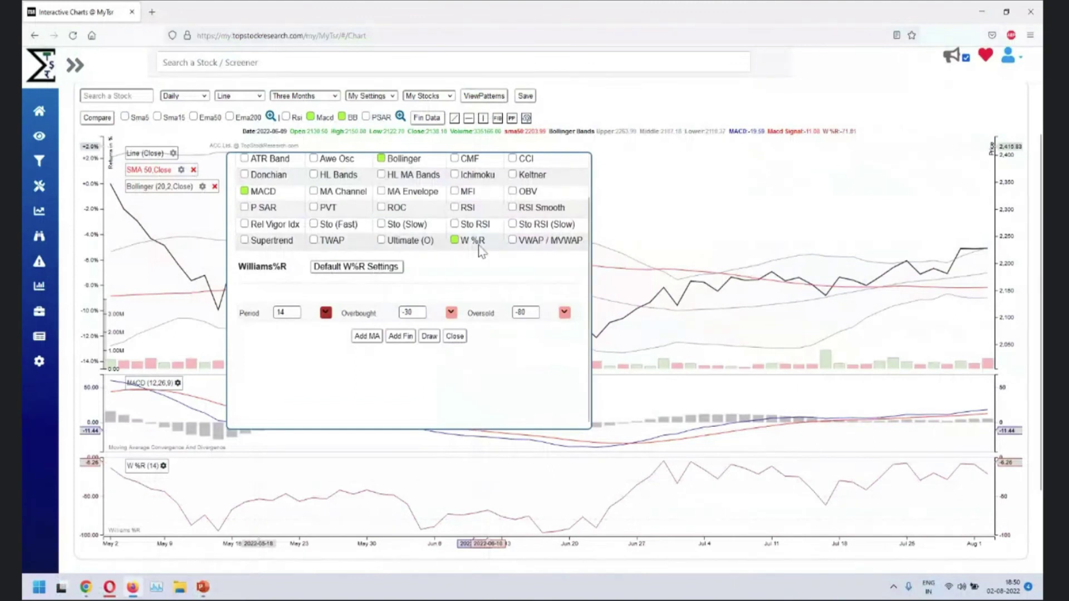
Step: Check the MACD settings, then delete the SMA 50 overlay, Williams %R and MACD panels
{"action": "left_click", "coordinate": [266, 192]}
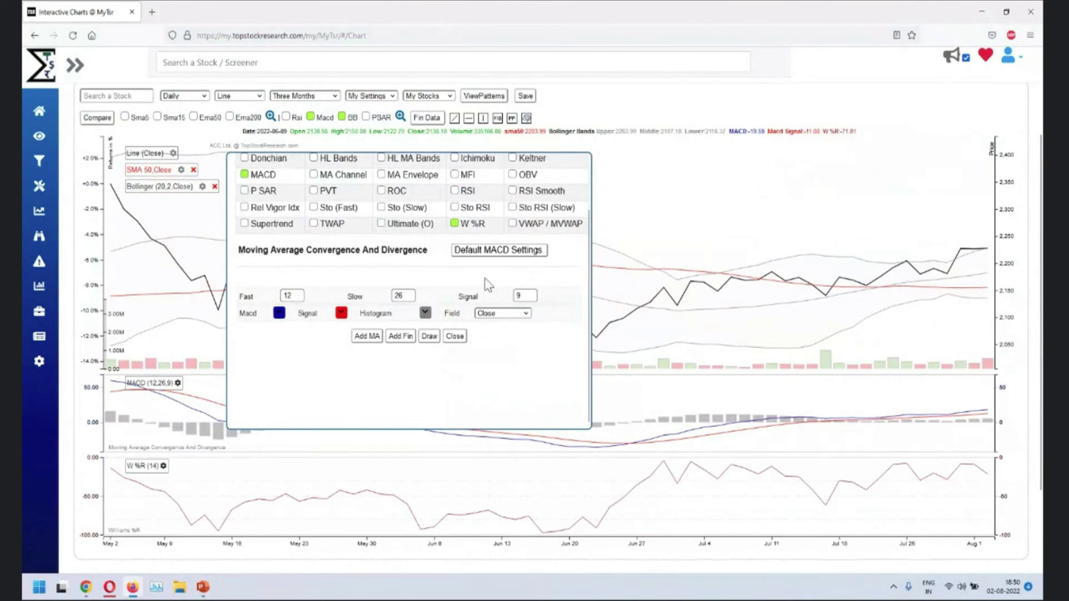
{"action": "scroll", "coordinate": [426, 228], "scroll_direction": "up", "scroll_amount": 2}
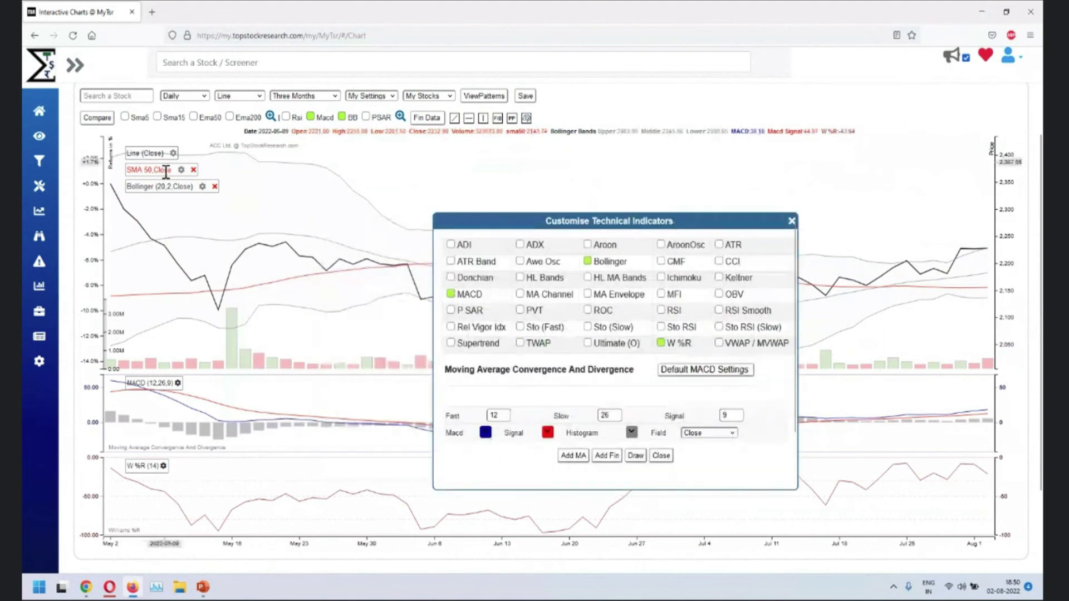
{"action": "left_click", "coordinate": [193, 170]}
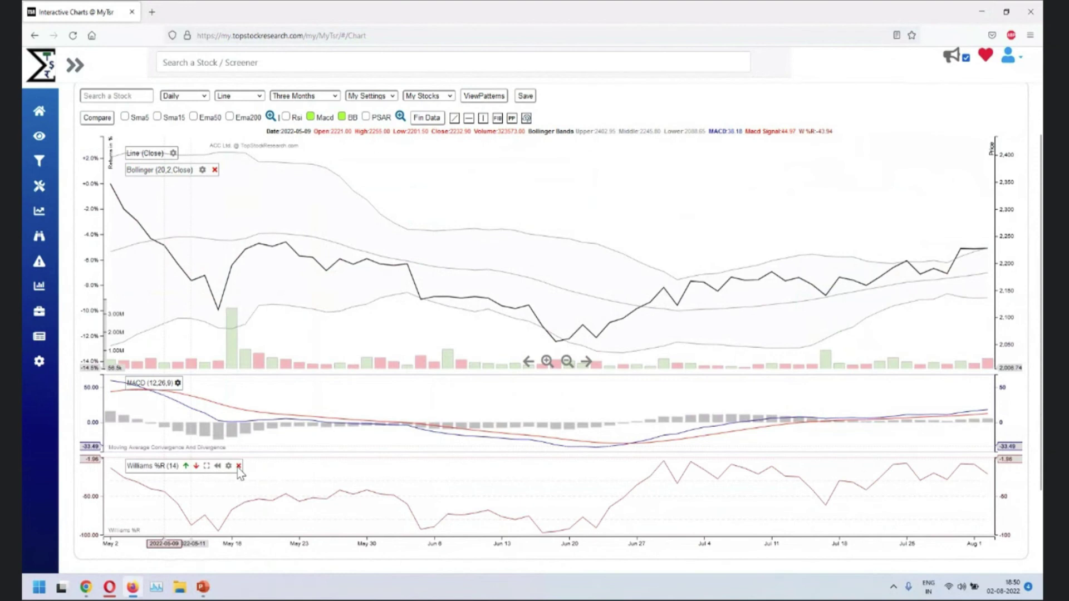
{"action": "left_click", "coordinate": [238, 466]}
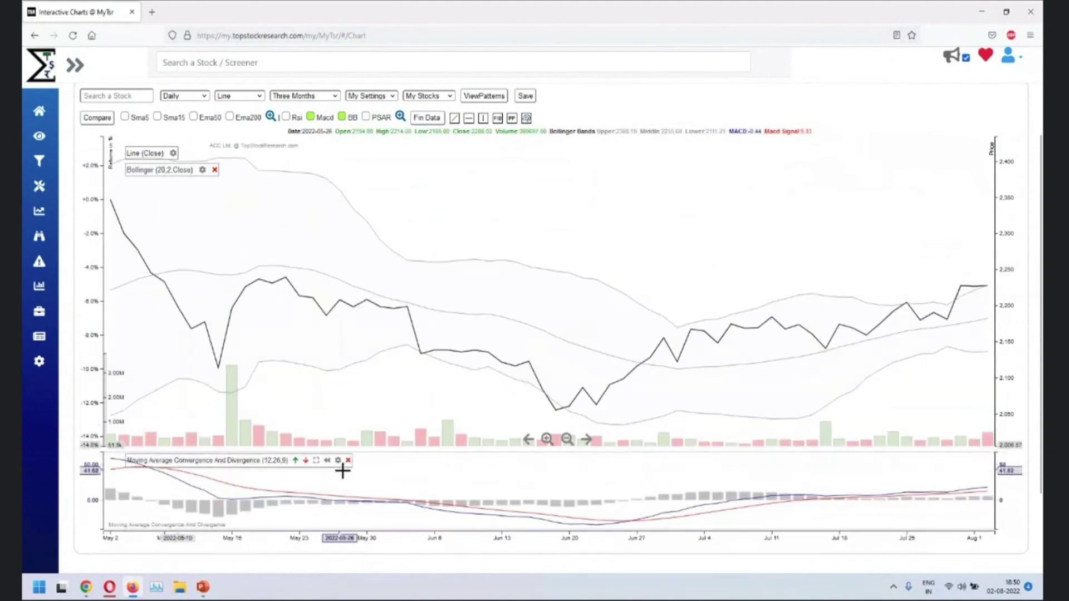
{"action": "left_click", "coordinate": [348, 461]}
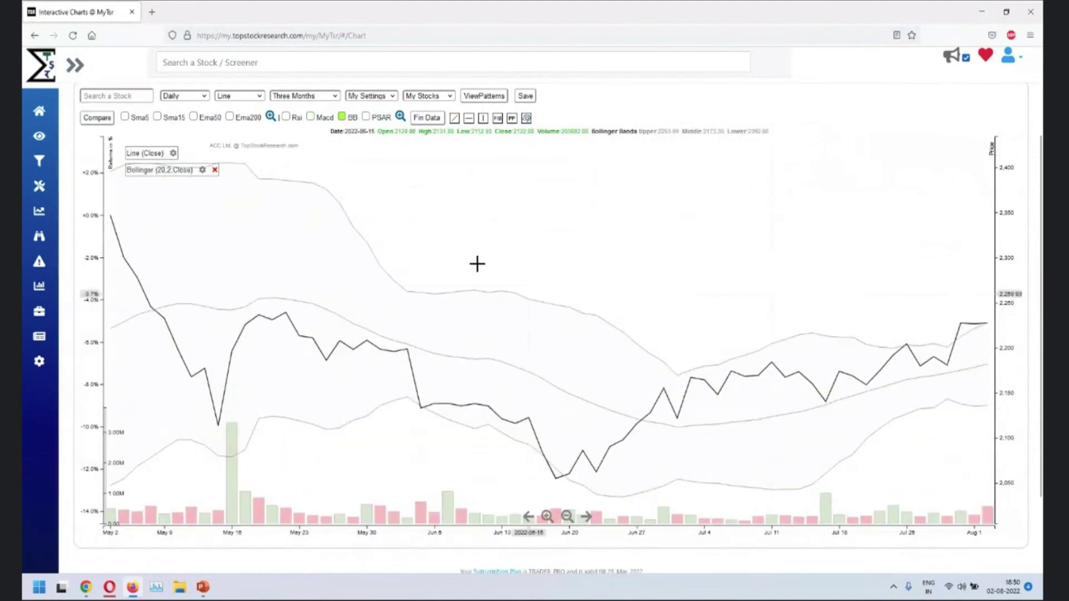
Step: Redraw the Bollinger Bands with a standard deviation of 1
{"action": "left_click", "coordinate": [202, 169]}
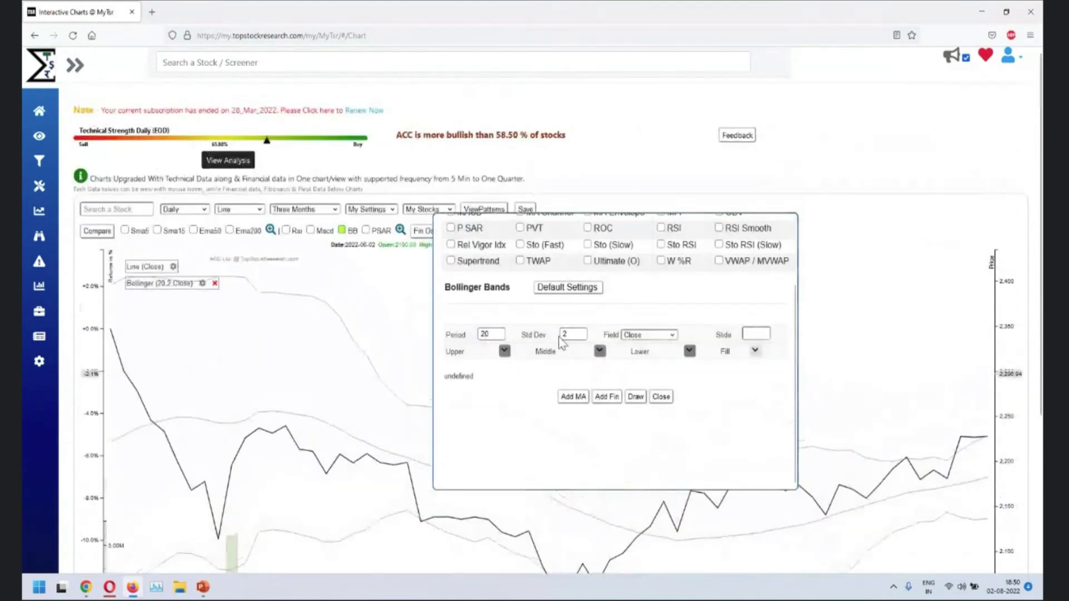
{"action": "scroll", "coordinate": [955, 262], "scroll_direction": "down", "scroll_amount": 3}
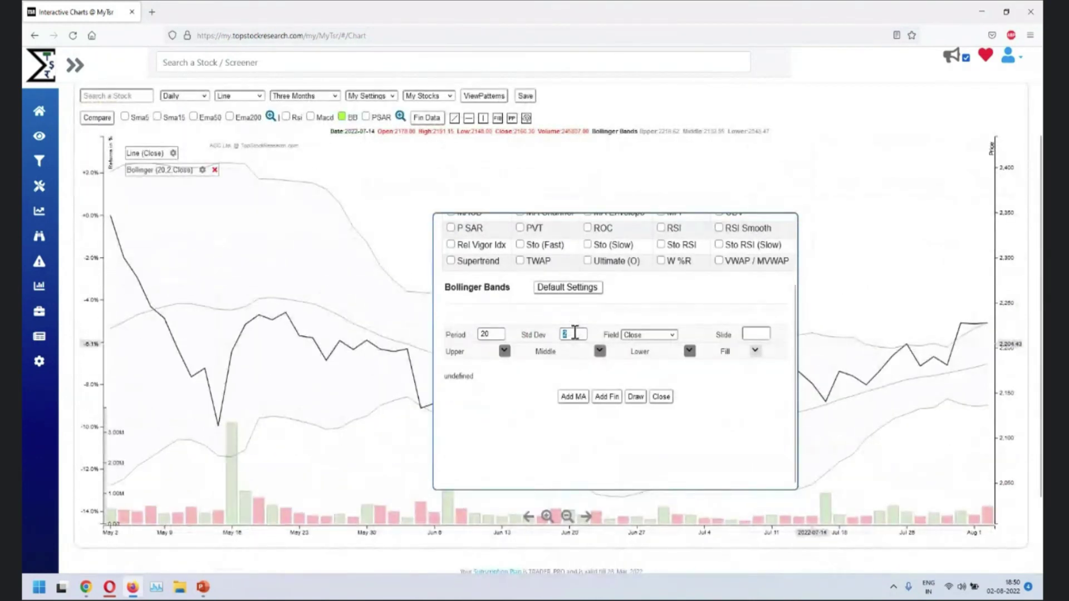
{"action": "type", "text": "1"}
{"action": "left_click", "coordinate": [762, 333]}
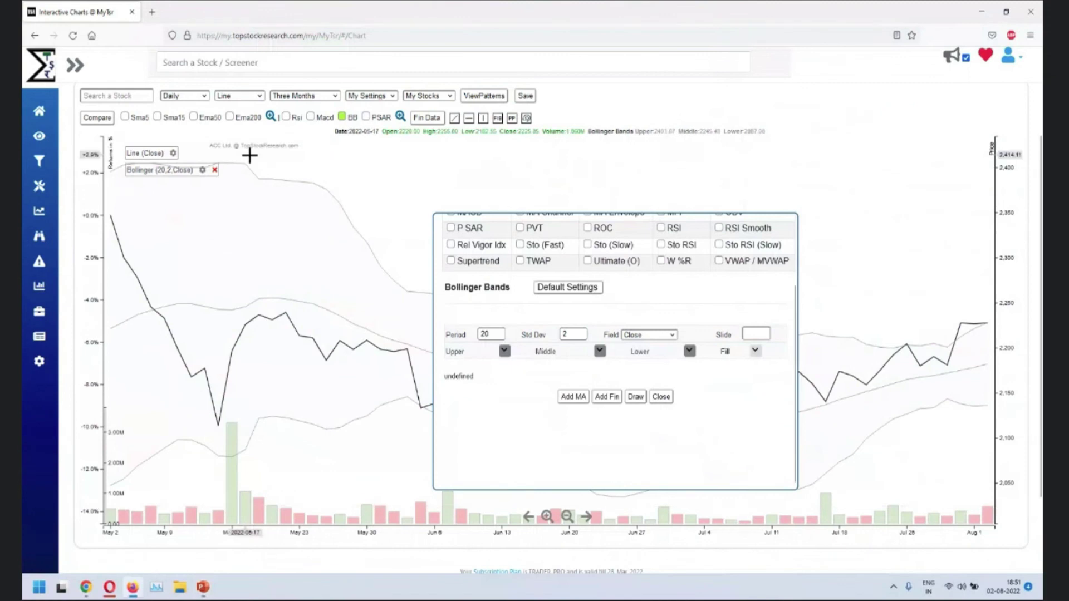
Step: Open the Add Moving Average window and list its types, SMA through HULLMA
{"action": "left_click", "coordinate": [270, 117]}
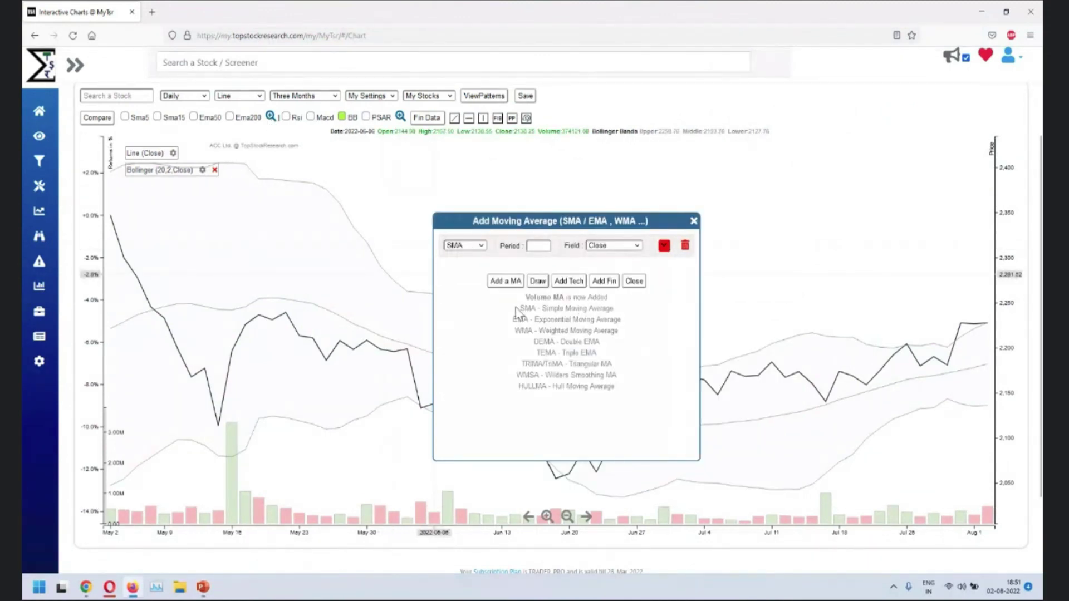
{"action": "left_click", "coordinate": [479, 247]}
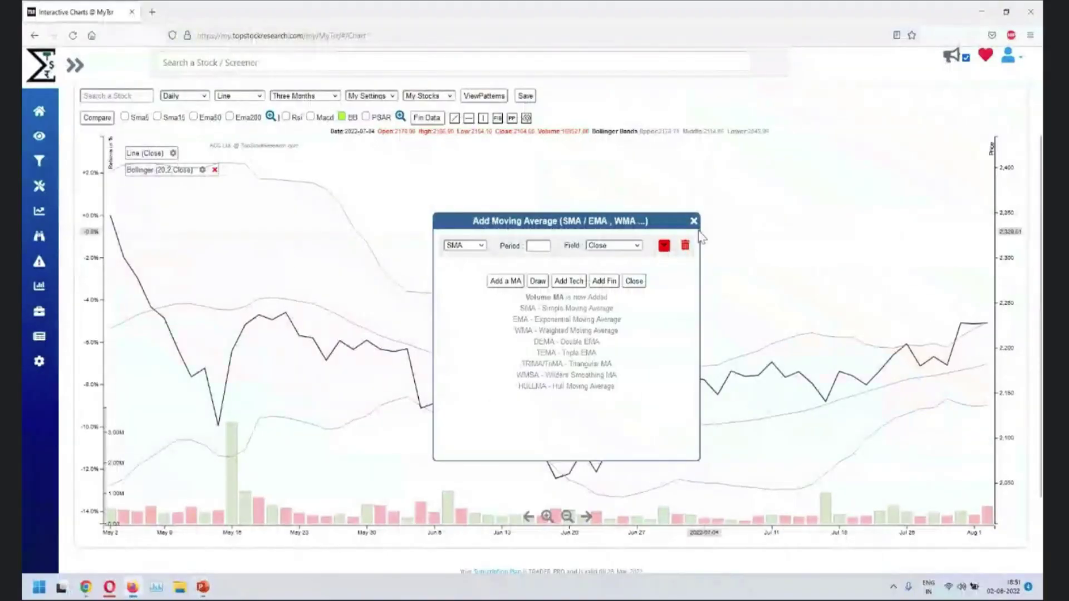
Step: Close the Add Moving Average window and view the chart intervals from 5 Minutes to Quarterly
{"action": "left_click", "coordinate": [694, 221]}
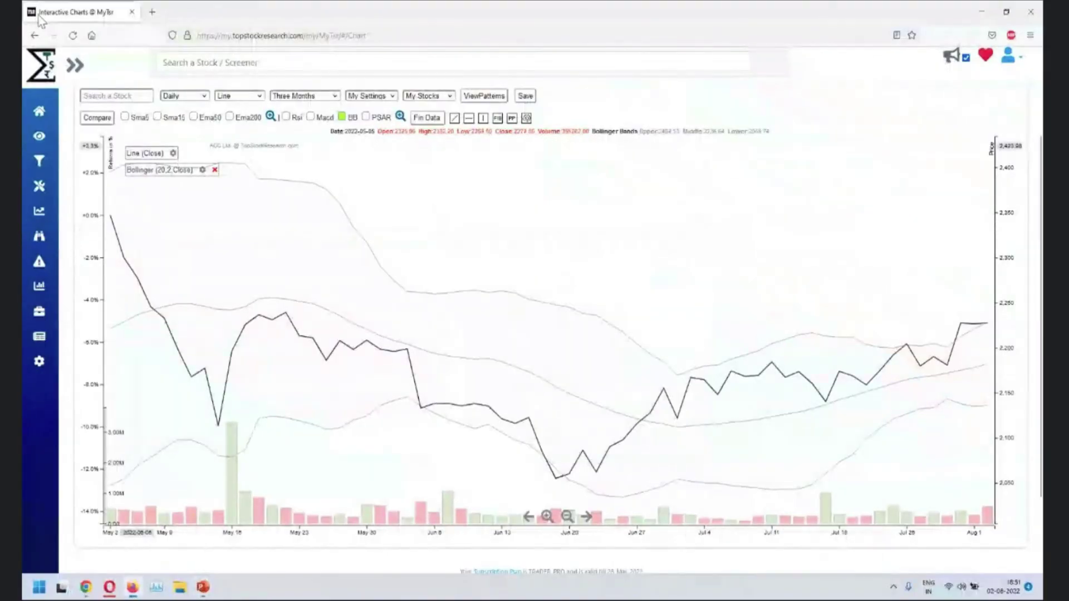
{"action": "scroll", "coordinate": [1034, 275], "scroll_direction": "up", "scroll_amount": 1}
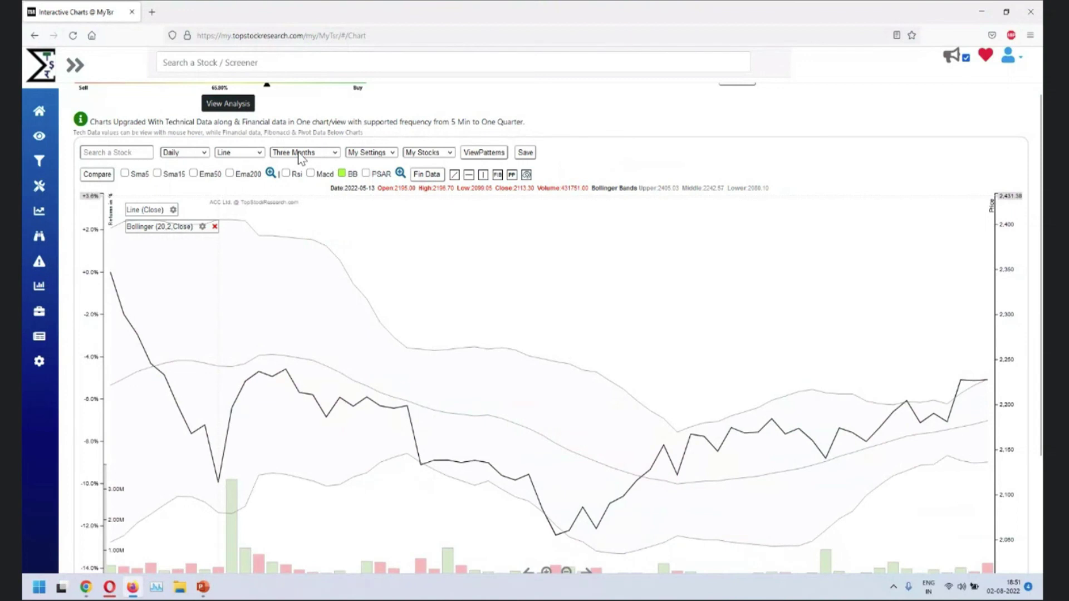
{"action": "left_click", "coordinate": [200, 157]}
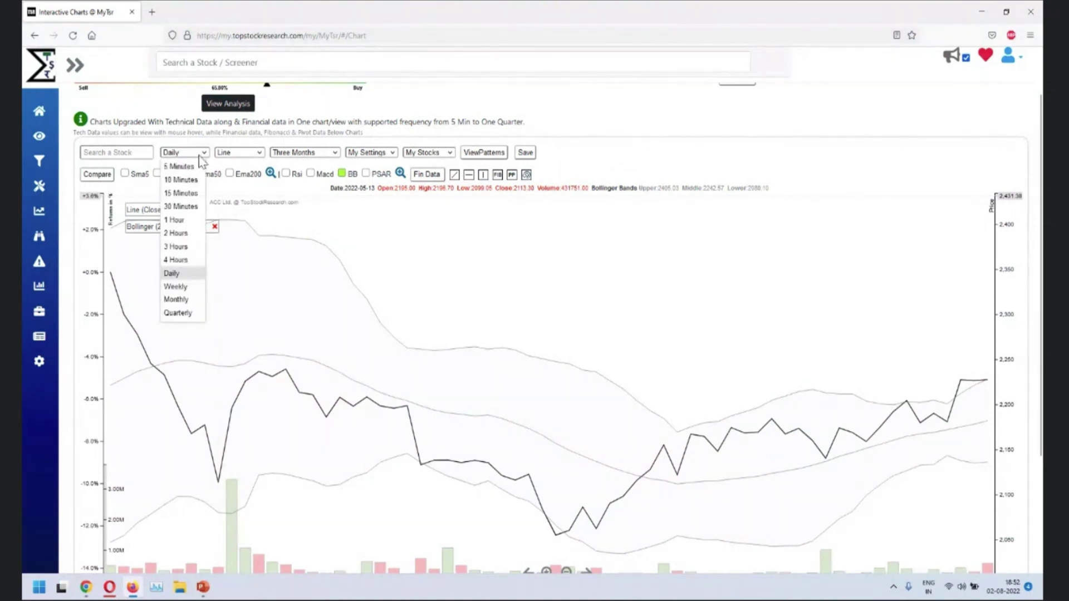